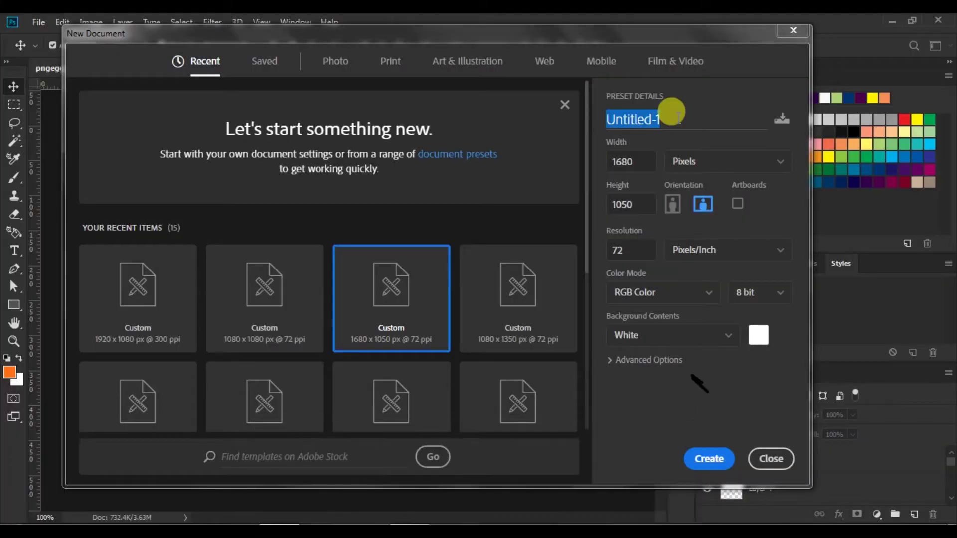
Step: Create a new document named "Landing page" at 1680 x 1050 pixels, 72 pixels/inch, RGB Color, with a white background
{"action": "type", "text": "Landing pagee"}
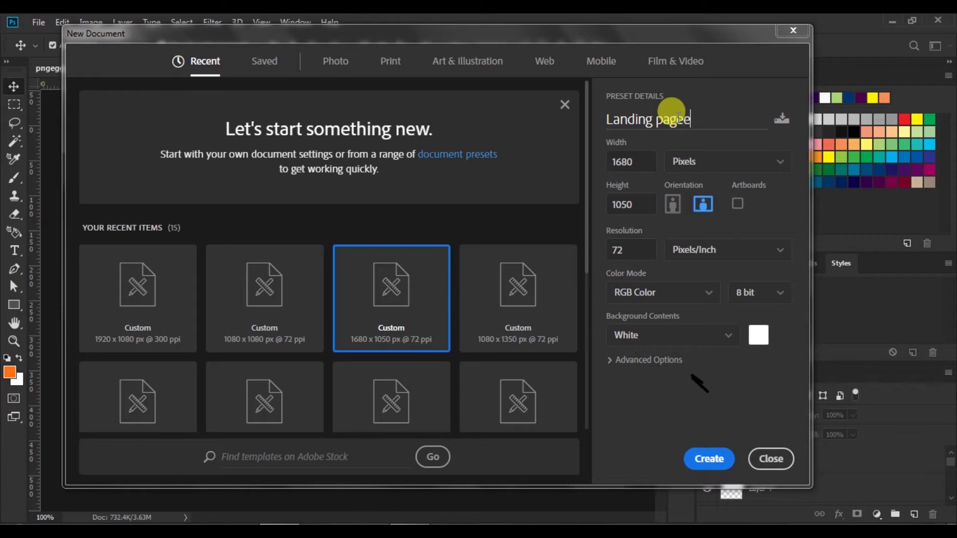
{"action": "key", "text": "BackSpace"}
{"action": "left_click", "coordinate": [619, 167]}
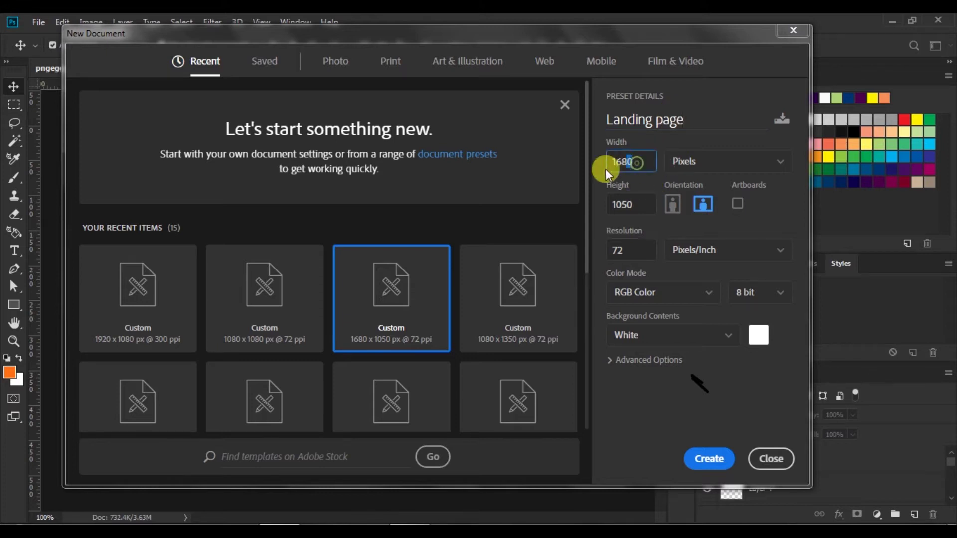
{"action": "double_click", "coordinate": [628, 203]}
{"action": "double_click", "coordinate": [619, 248]}
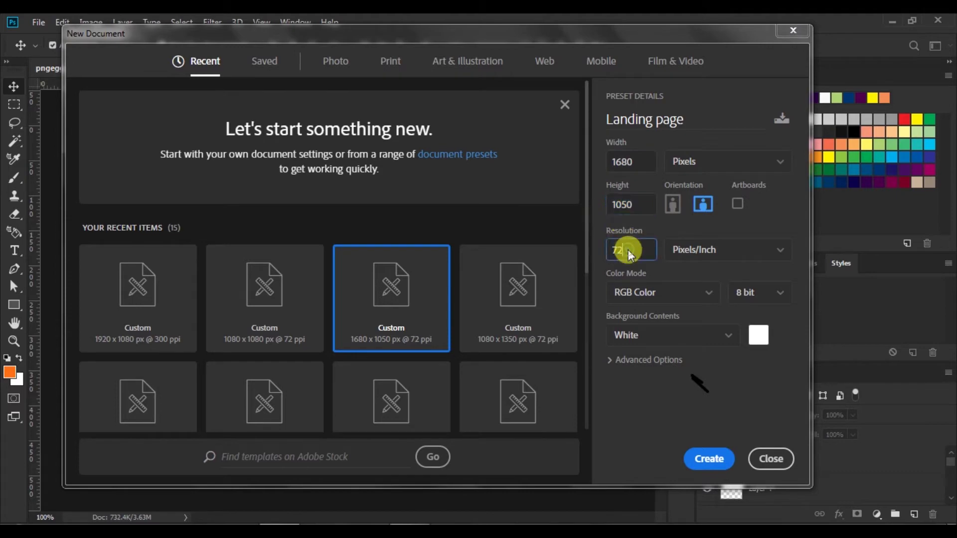
{"action": "left_click", "coordinate": [704, 458]}
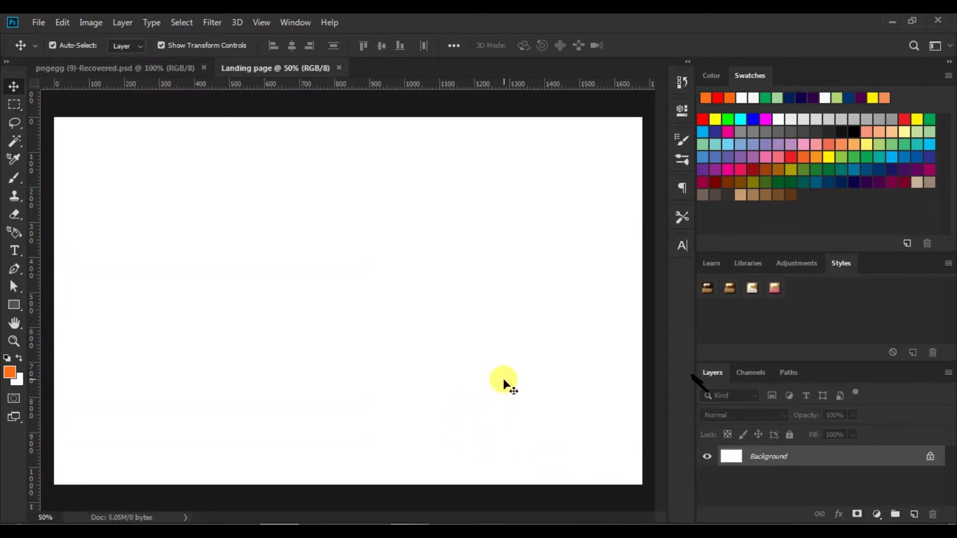
Step: Draw an off-white filled rectangle without stroke over the whole canvas, about 1712 x 1082 px
{"action": "scroll", "coordinate": [503, 382], "scroll_direction": "down", "scroll_amount": 1}
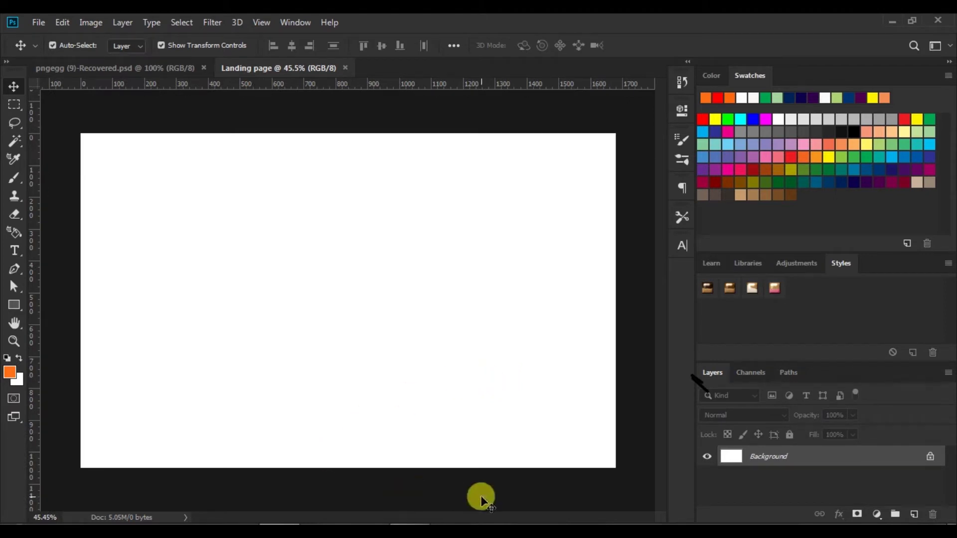
{"action": "left_click", "coordinate": [15, 308]}
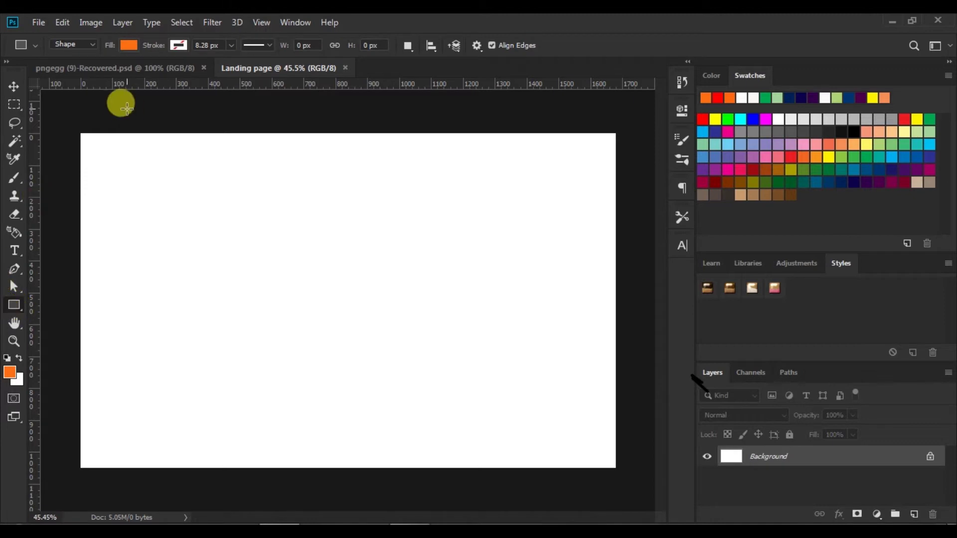
{"action": "left_click", "coordinate": [128, 45]}
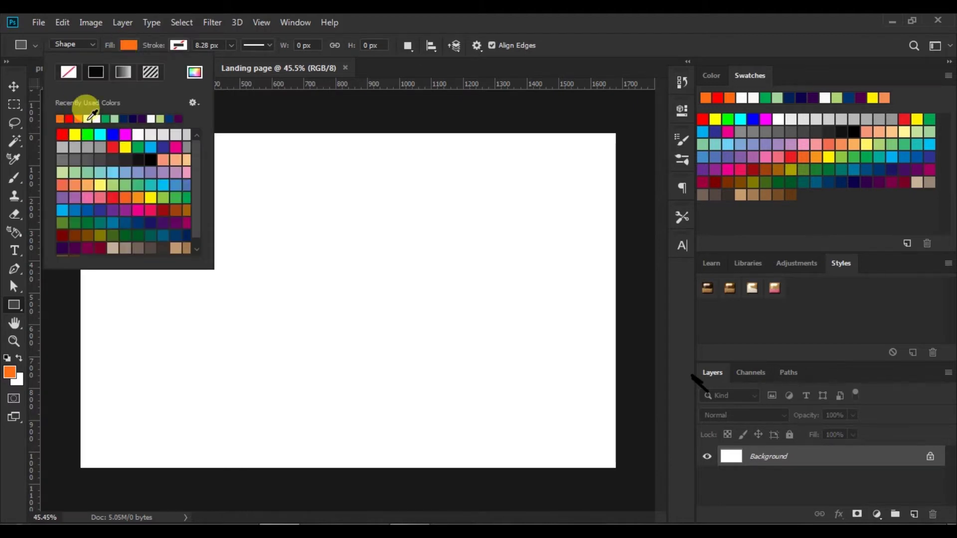
{"action": "left_click", "coordinate": [89, 119]}
{"action": "left_click", "coordinate": [129, 46]}
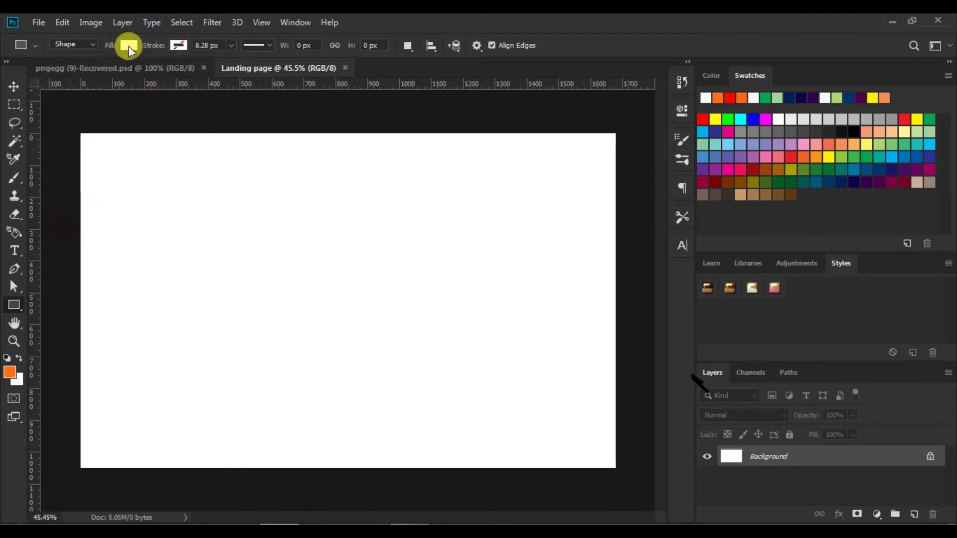
{"action": "left_click_drag", "start_coordinate": [76, 127], "coordinate": [620, 471]}
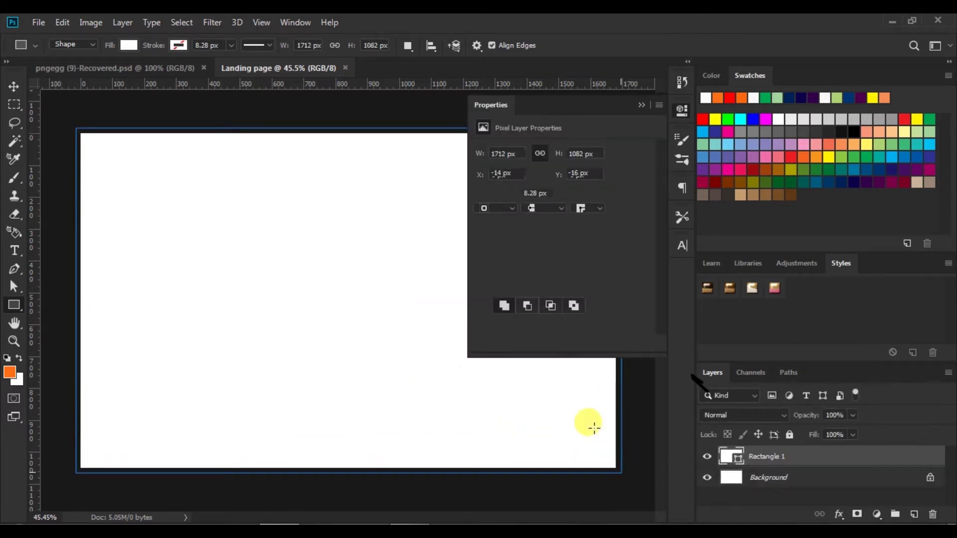
{"action": "left_click", "coordinate": [640, 104]}
{"action": "left_click", "coordinate": [15, 88]}
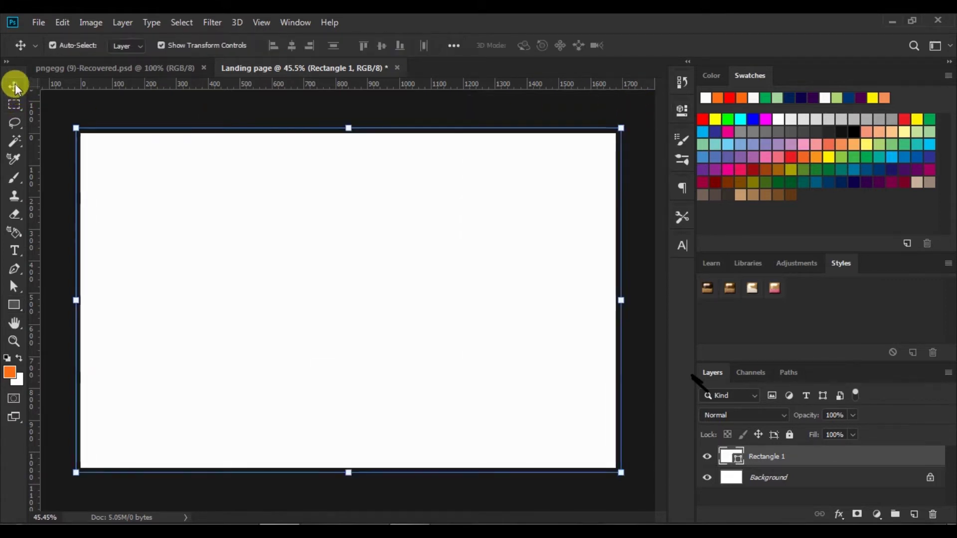
{"action": "left_click", "coordinate": [642, 314]}
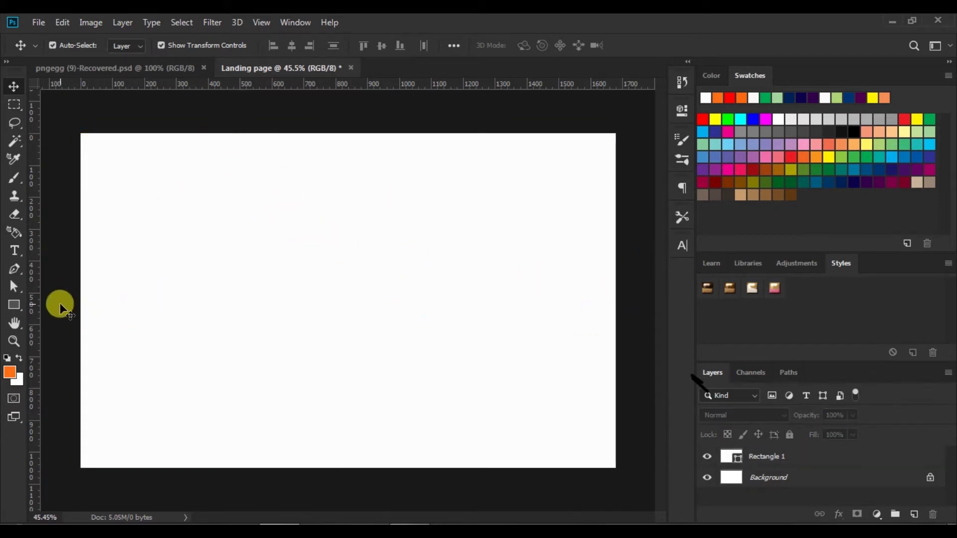
Step: Apply a red-orange radial Gradient Overlay to the rectangle, shift its centre to the canvas's left half, and turn off Align with Layer
{"action": "left_click", "coordinate": [402, 326]}
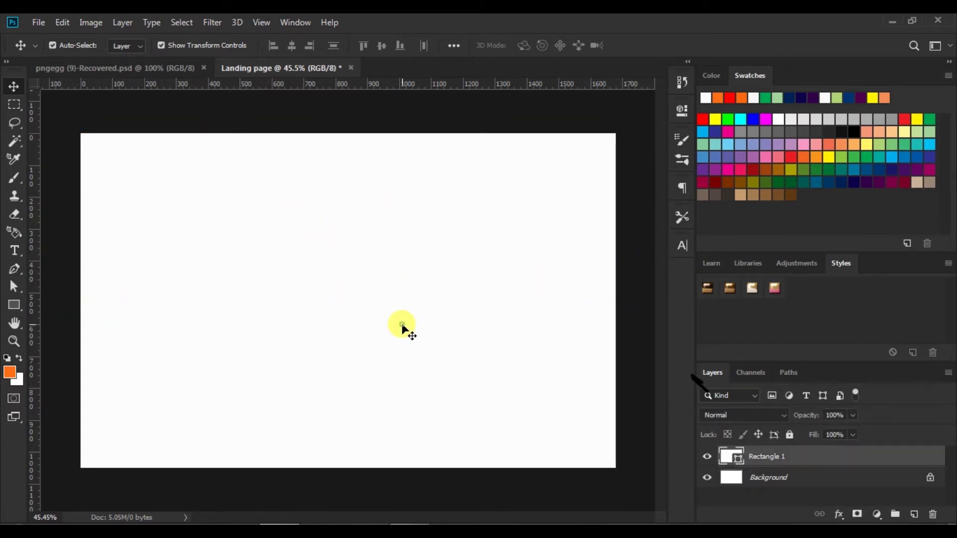
{"action": "left_click", "coordinate": [842, 513]}
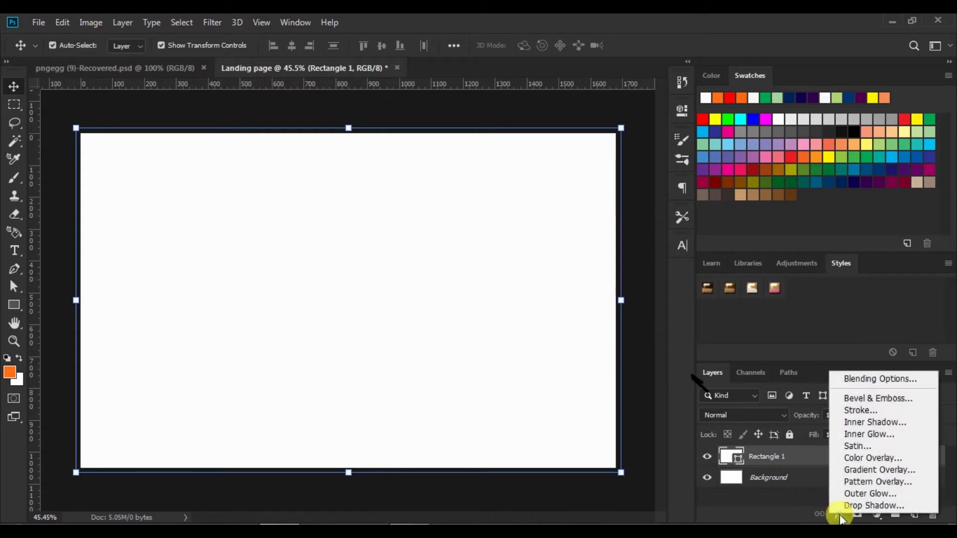
{"action": "left_click", "coordinate": [856, 470]}
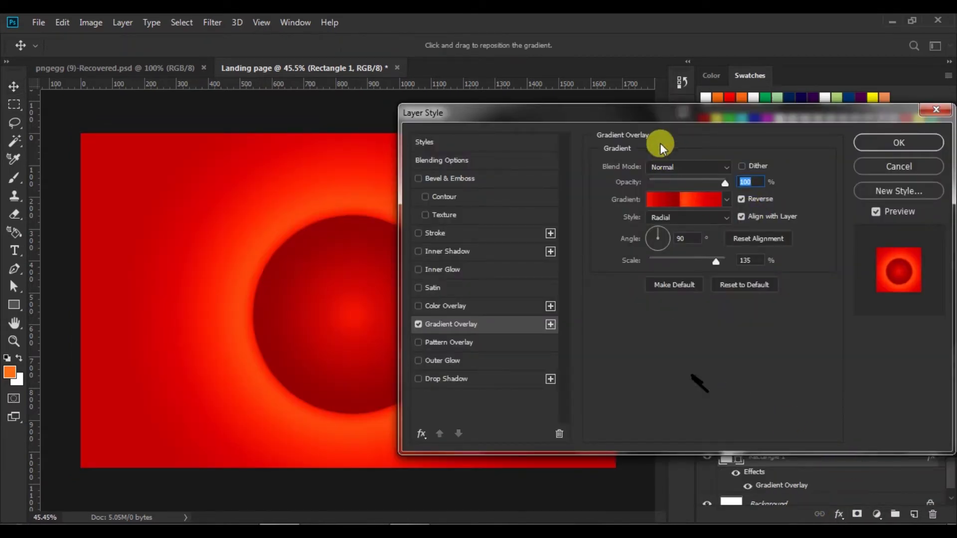
{"action": "left_click_drag", "start_coordinate": [628, 114], "coordinate": [701, 106]}
{"action": "left_click_drag", "start_coordinate": [390, 298], "coordinate": [273, 267]}
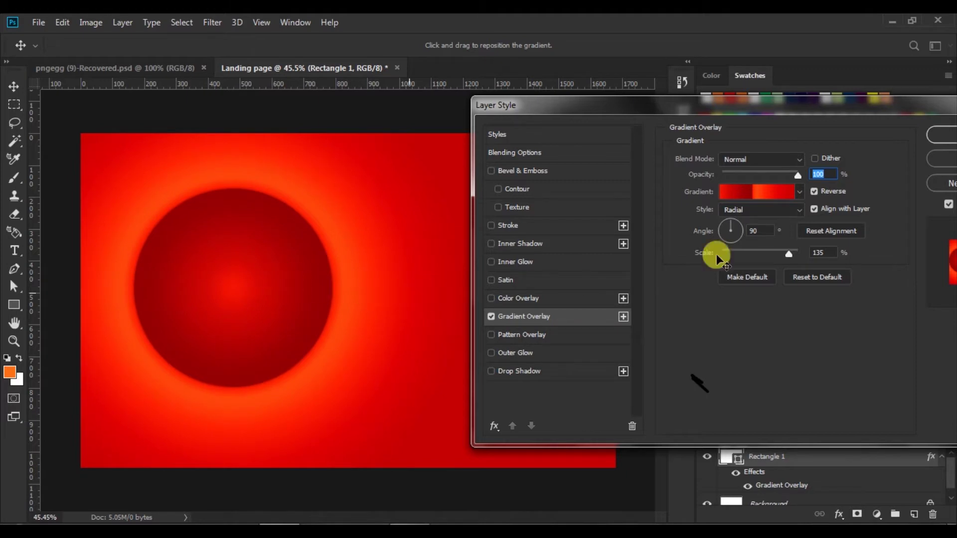
{"action": "left_click", "coordinate": [811, 209]}
{"action": "left_click", "coordinate": [944, 136]}
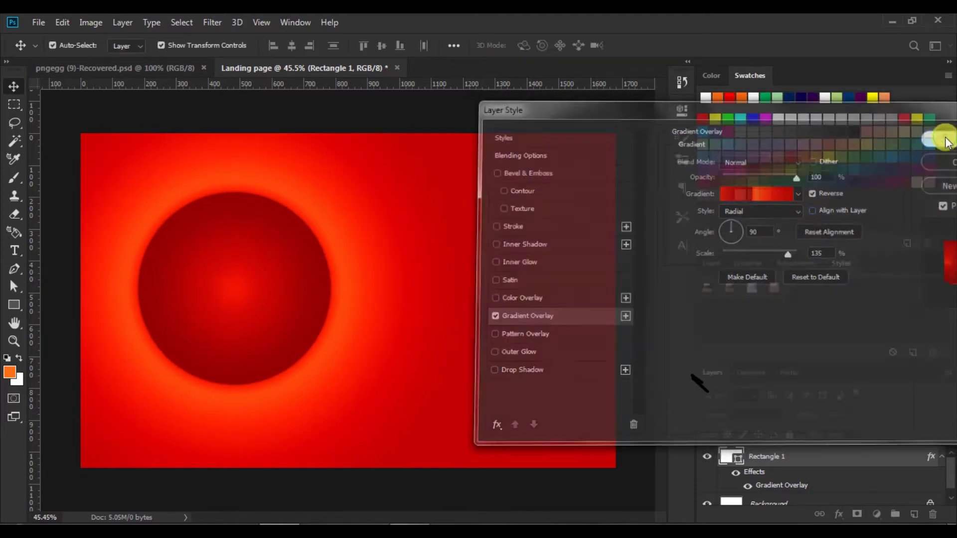
Step: Copy the ice cream bowl from the pngegg (9)-Recovered.psd document into the landing page, placing it over the dark gradient circle
{"action": "left_click", "coordinate": [70, 101]}
{"action": "left_click", "coordinate": [160, 70]}
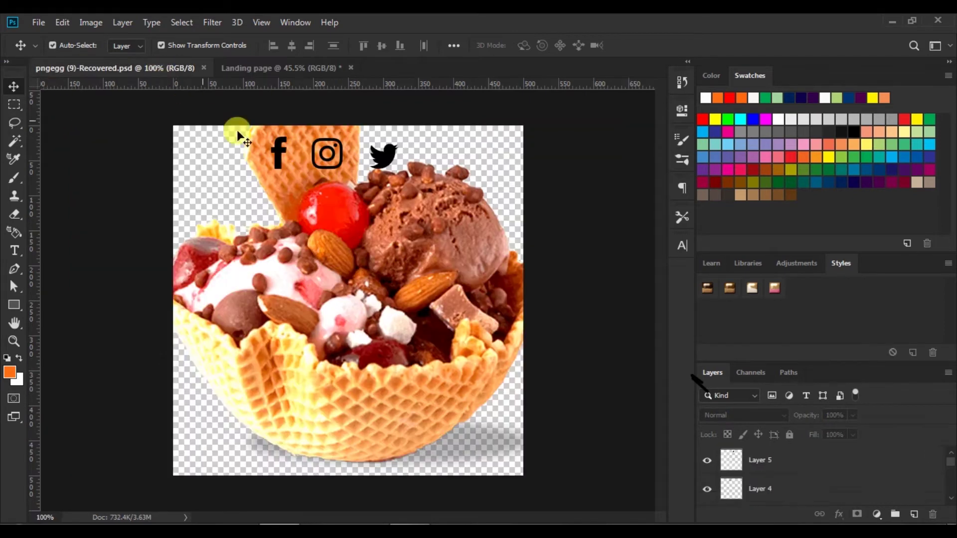
{"action": "left_click", "coordinate": [424, 204]}
{"action": "left_click_drag", "start_coordinate": [386, 168], "coordinate": [248, 300]}
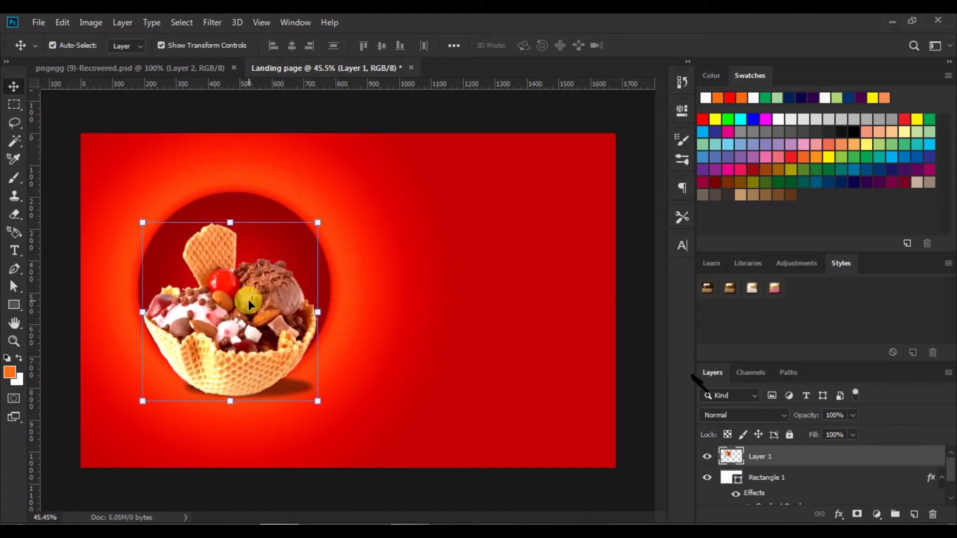
{"action": "left_click", "coordinate": [630, 264]}
Step: Draw a closed white wave shape with the Pen tool across the canvas's lower-right area, about 1284 px wide and 935 px high
{"action": "left_click", "coordinate": [21, 269]}
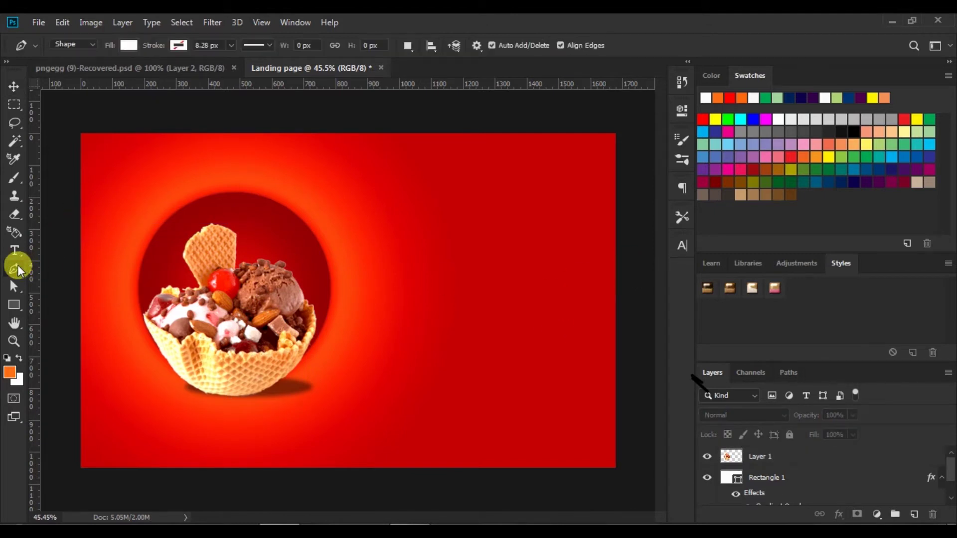
{"action": "left_click", "coordinate": [627, 184]}
{"action": "left_click_drag", "start_coordinate": [524, 209], "coordinate": [498, 260]}
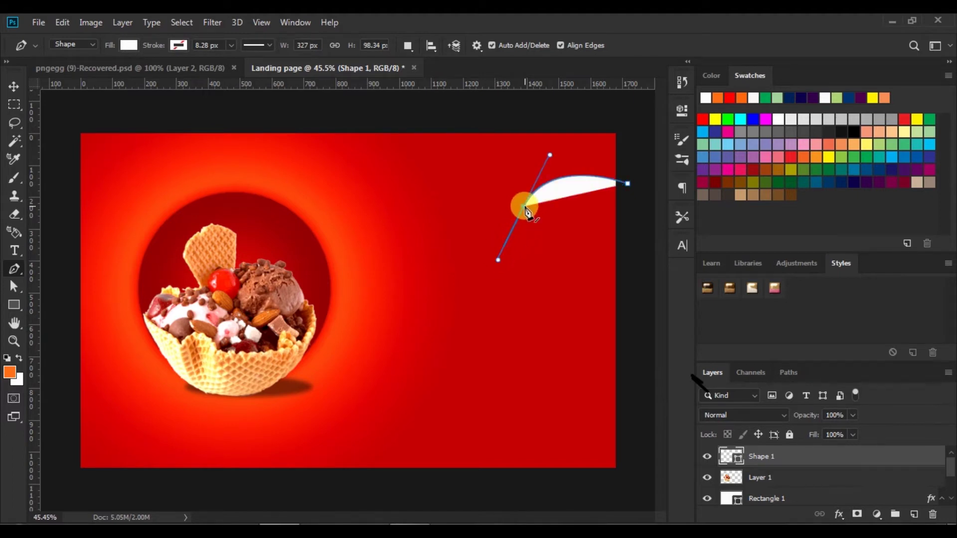
{"action": "left_click", "coordinate": [524, 209]}
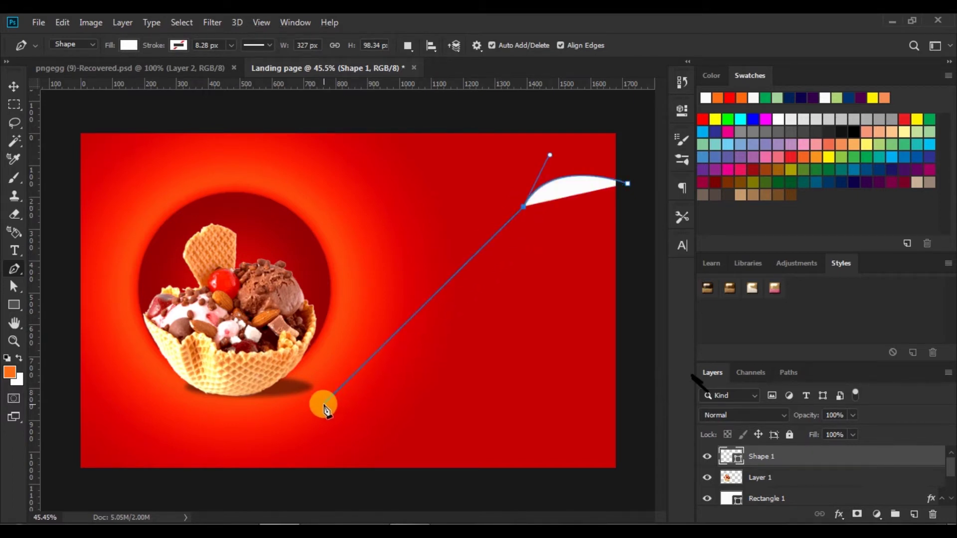
{"action": "left_click_drag", "start_coordinate": [355, 400], "coordinate": [250, 428]}
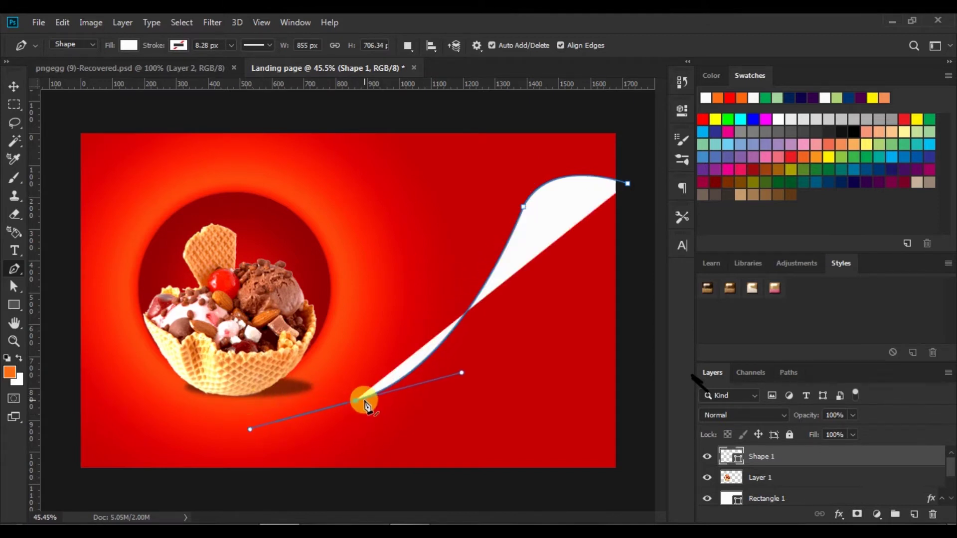
{"action": "left_click", "coordinate": [355, 402]}
{"action": "left_click_drag", "start_coordinate": [218, 474], "coordinate": [212, 526]}
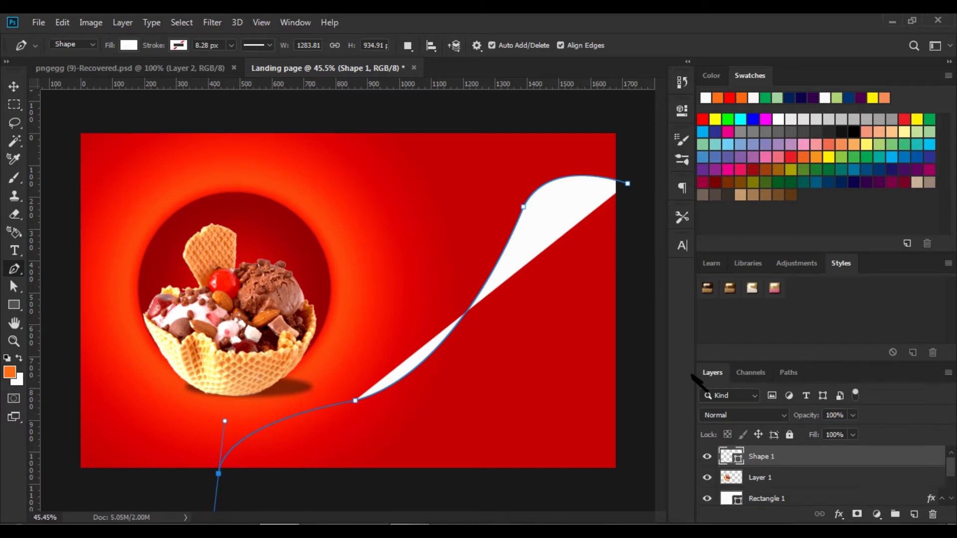
{"action": "left_click", "coordinate": [219, 474]}
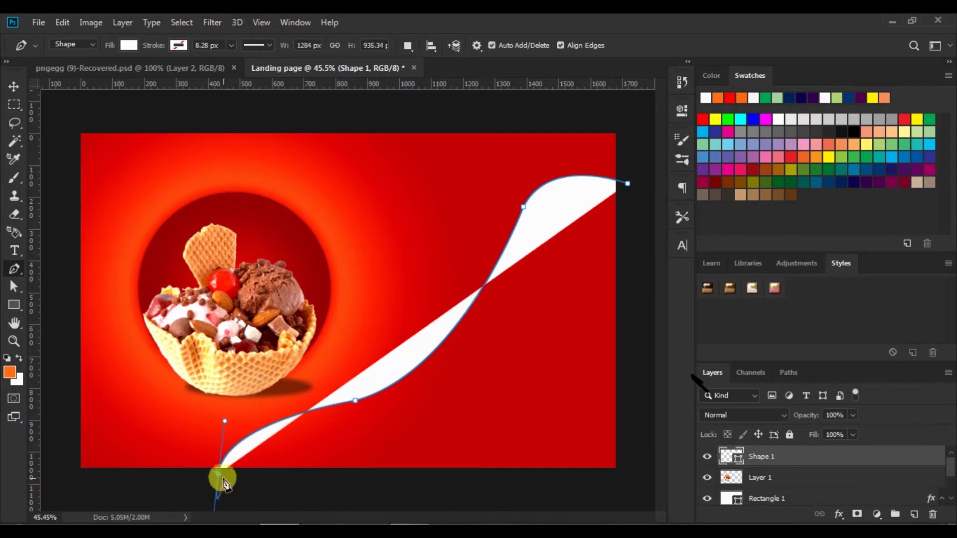
{"action": "left_click", "coordinate": [624, 472]}
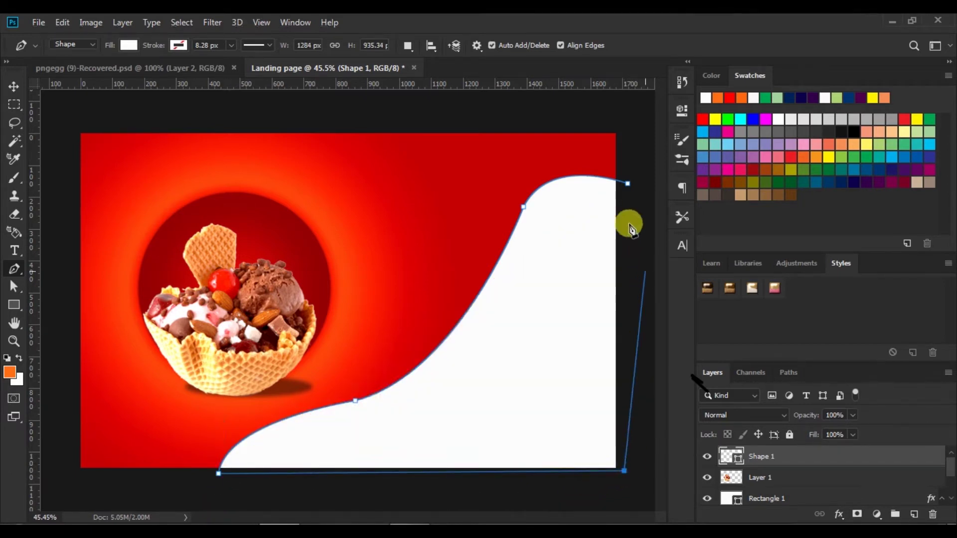
{"action": "left_click", "coordinate": [629, 186]}
{"action": "left_click", "coordinate": [13, 86]}
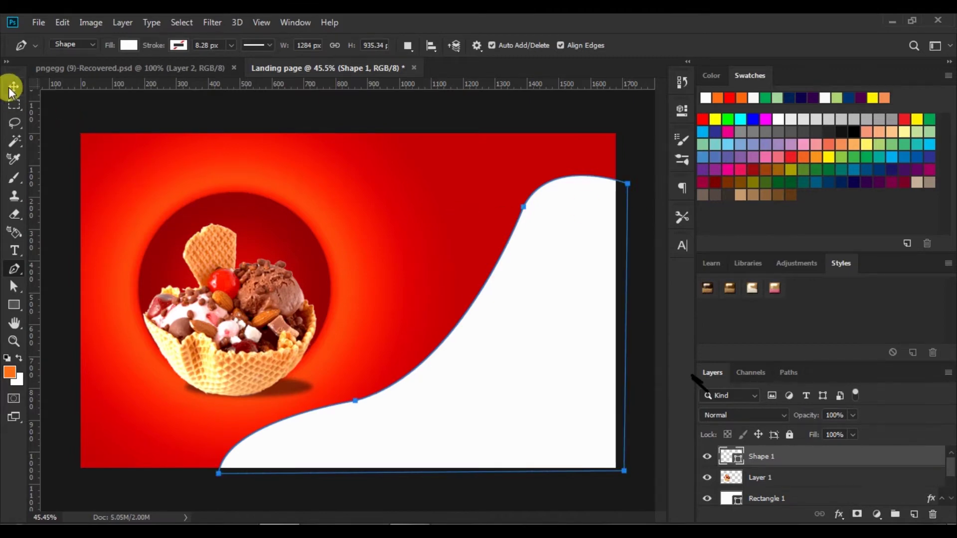
{"action": "left_click", "coordinate": [172, 116]}
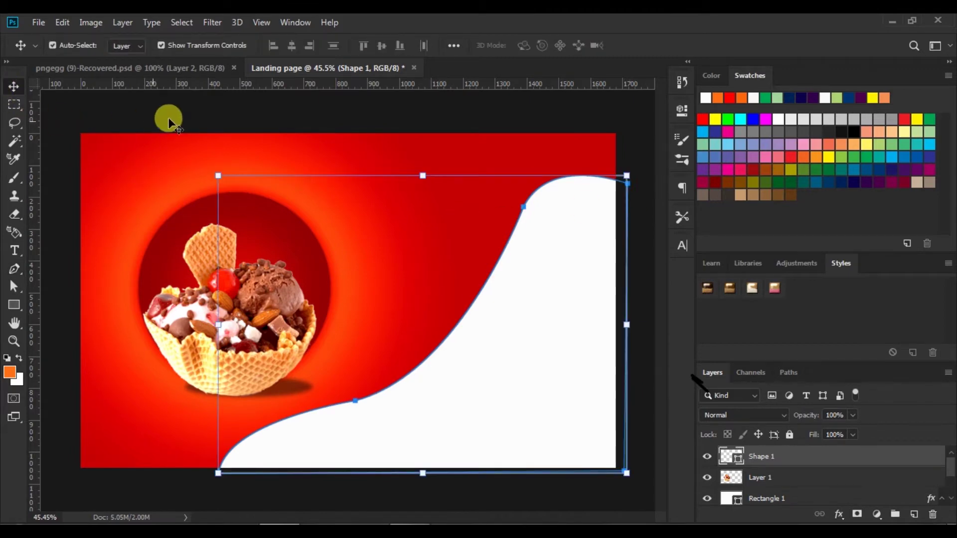
Step: Move the white wave shape slightly right and narrow it from its left side to about 89% width
{"action": "left_click", "coordinate": [507, 368]}
{"action": "left_click_drag", "start_coordinate": [527, 354], "coordinate": [536, 359]}
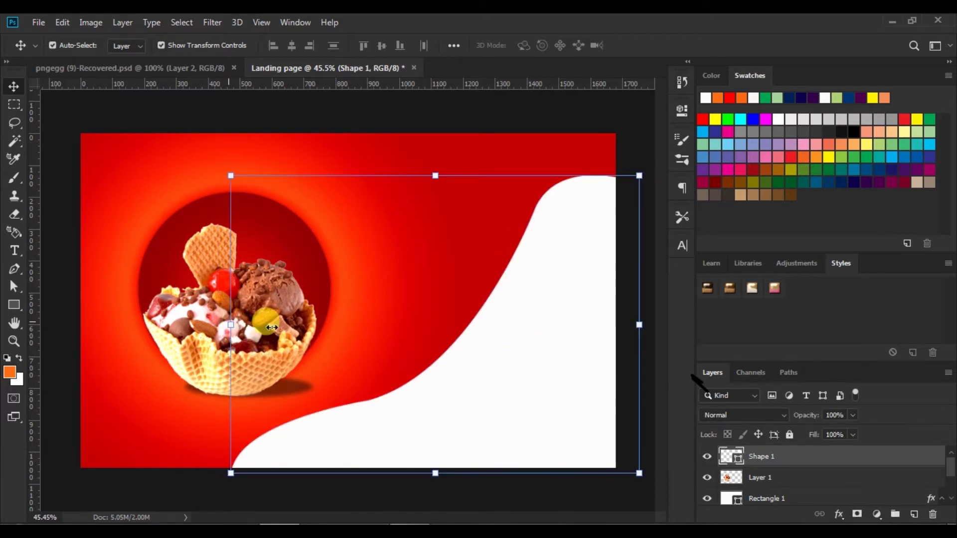
{"action": "left_click_drag", "start_coordinate": [231, 324], "coordinate": [276, 324]}
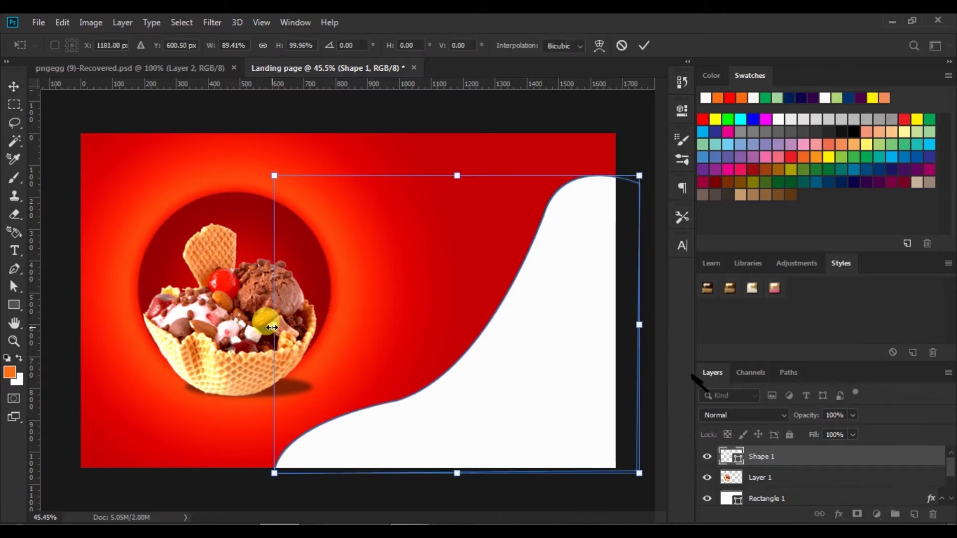
{"action": "left_click", "coordinate": [644, 45]}
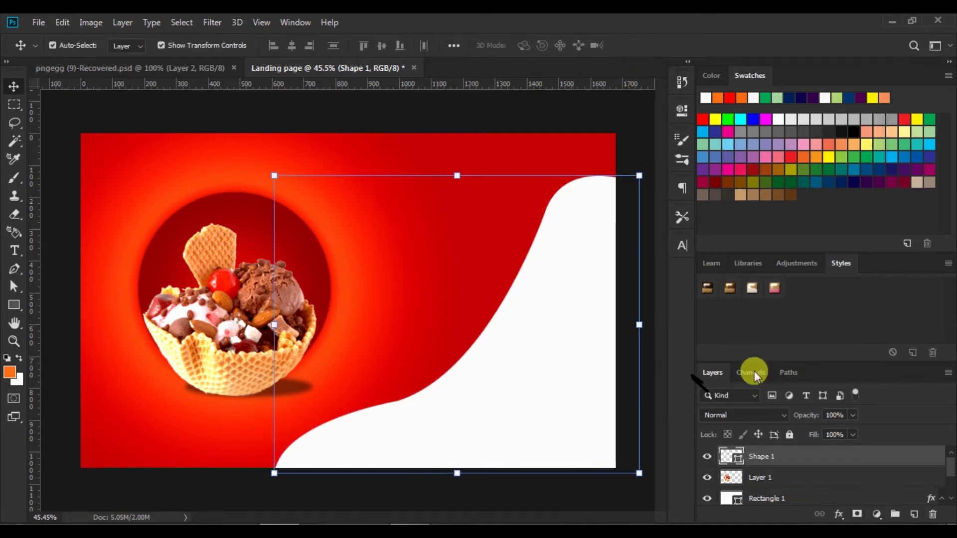
Step: Set the wave shape layer's blend mode to Overlay and its opacity to 25%
{"action": "left_click", "coordinate": [780, 417]}
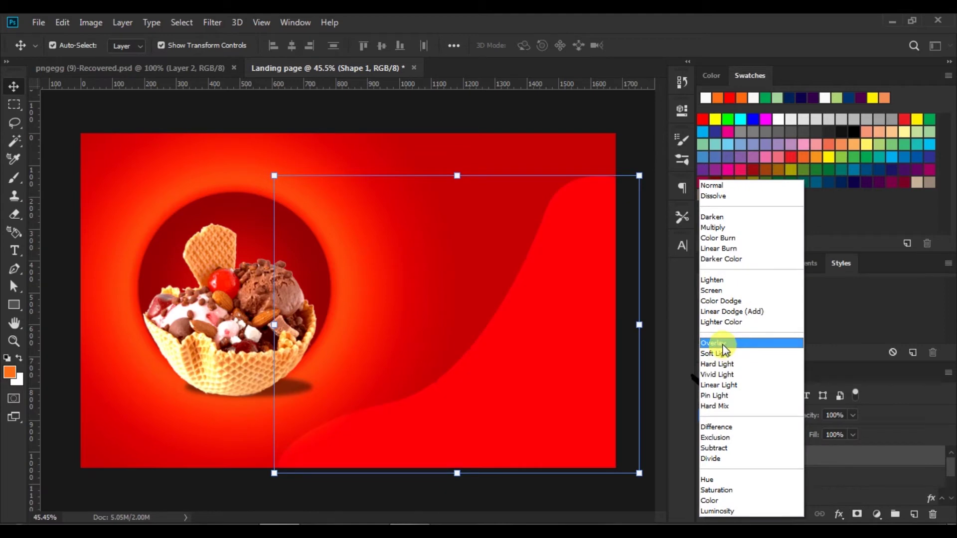
{"action": "left_click", "coordinate": [724, 344]}
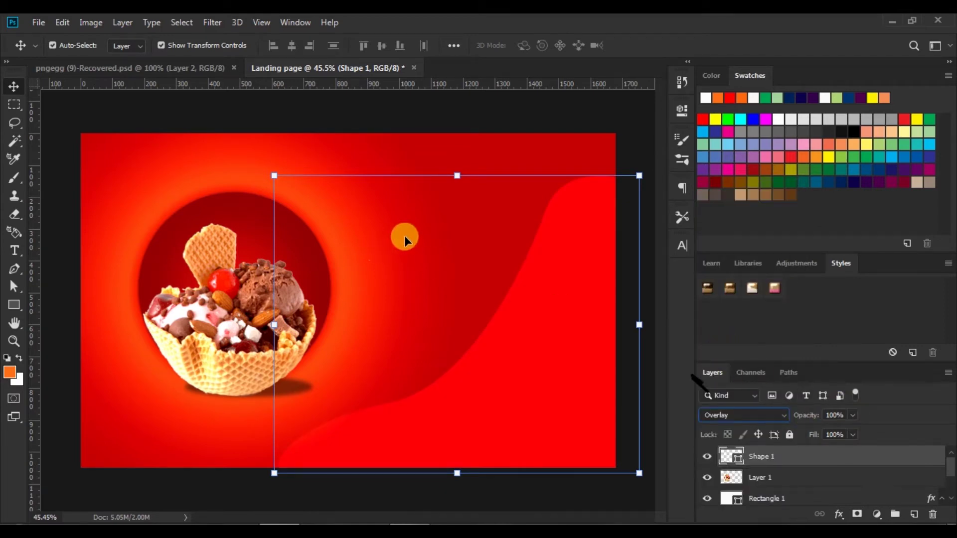
{"action": "left_click", "coordinate": [849, 414]}
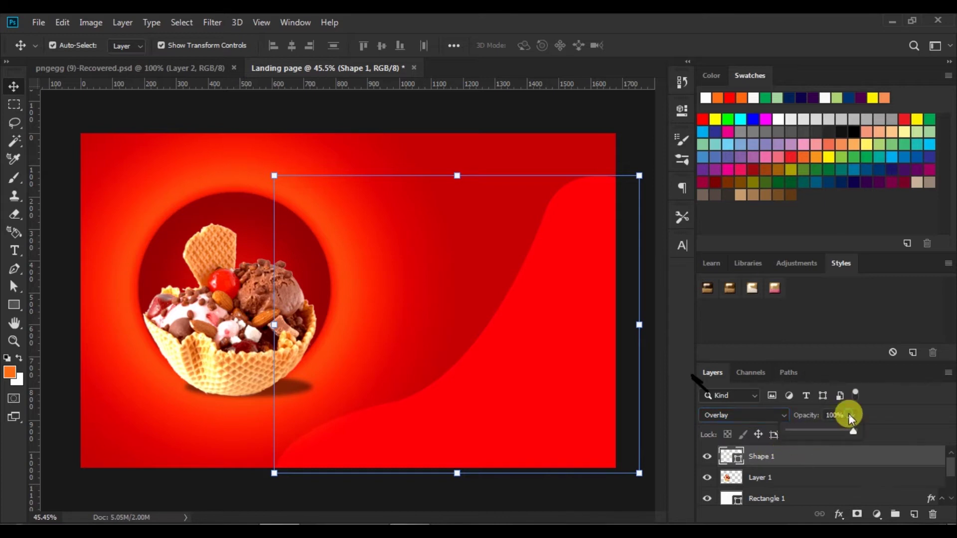
{"action": "left_click_drag", "start_coordinate": [837, 430], "coordinate": [815, 431]}
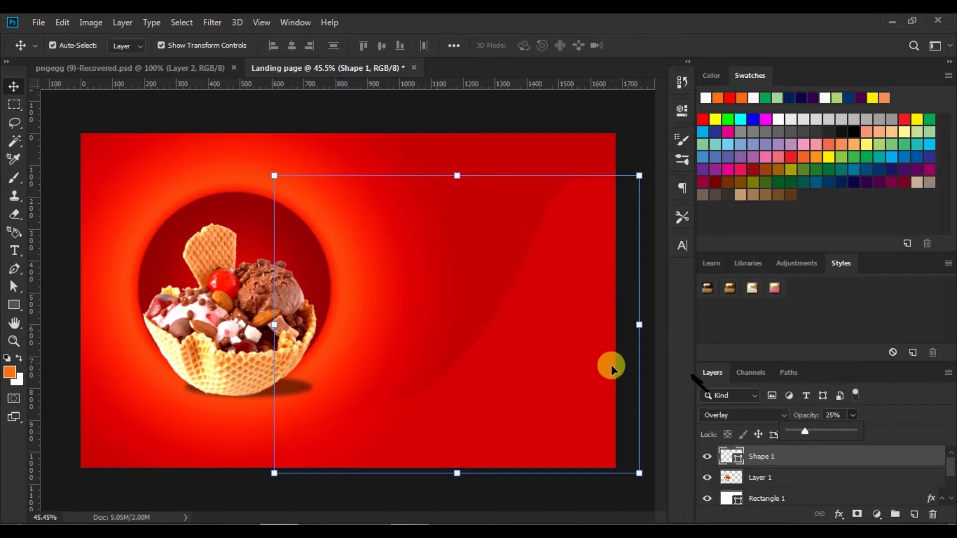
Step: Duplicate the wave shape, rotate the copy to about -17.8° and shift it towards the canvas's lower-right corner
{"action": "key", "text": "ctrl+j"}
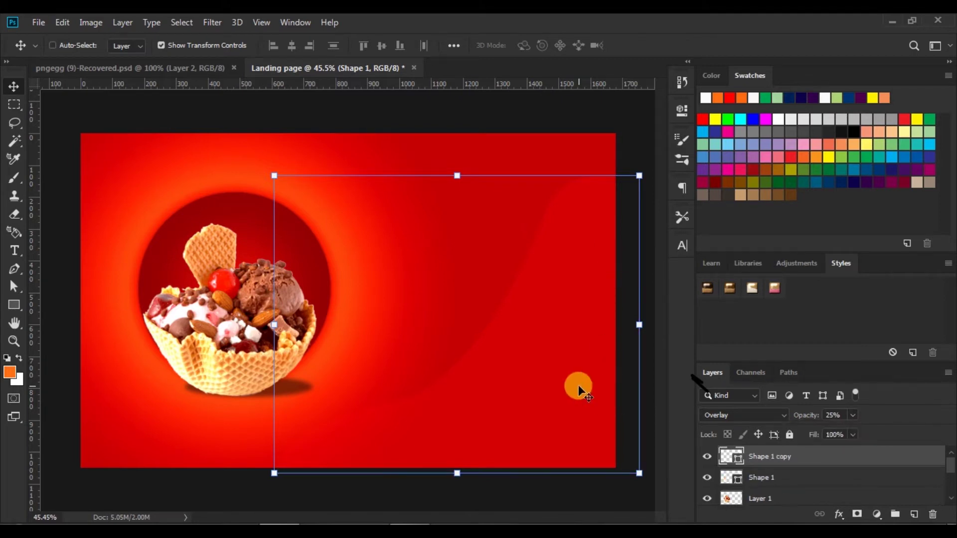
{"action": "left_click_drag", "start_coordinate": [256, 165], "coordinate": [242, 228]}
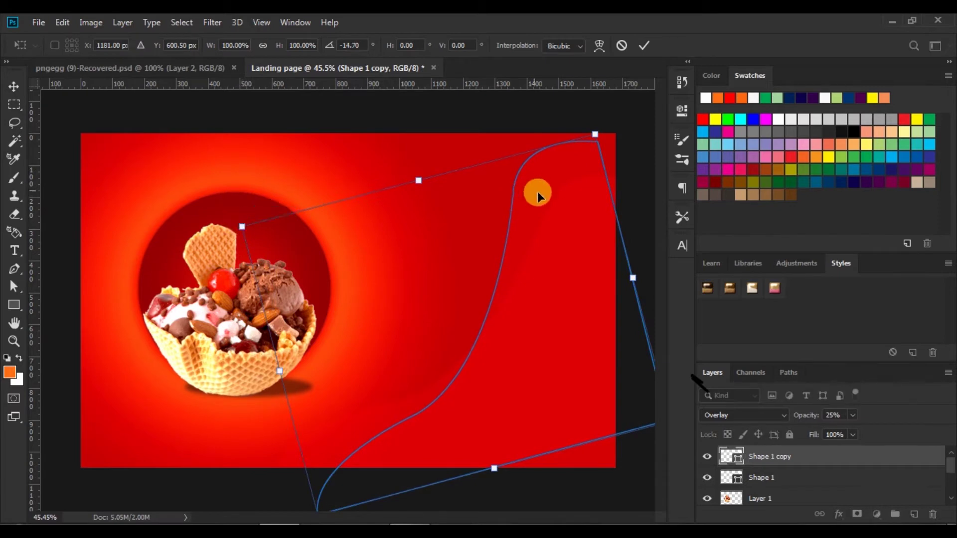
{"action": "left_click_drag", "start_coordinate": [530, 195], "coordinate": [556, 208]}
{"action": "left_click_drag", "start_coordinate": [246, 231], "coordinate": [246, 249]}
{"action": "left_click_drag", "start_coordinate": [558, 184], "coordinate": [572, 195]}
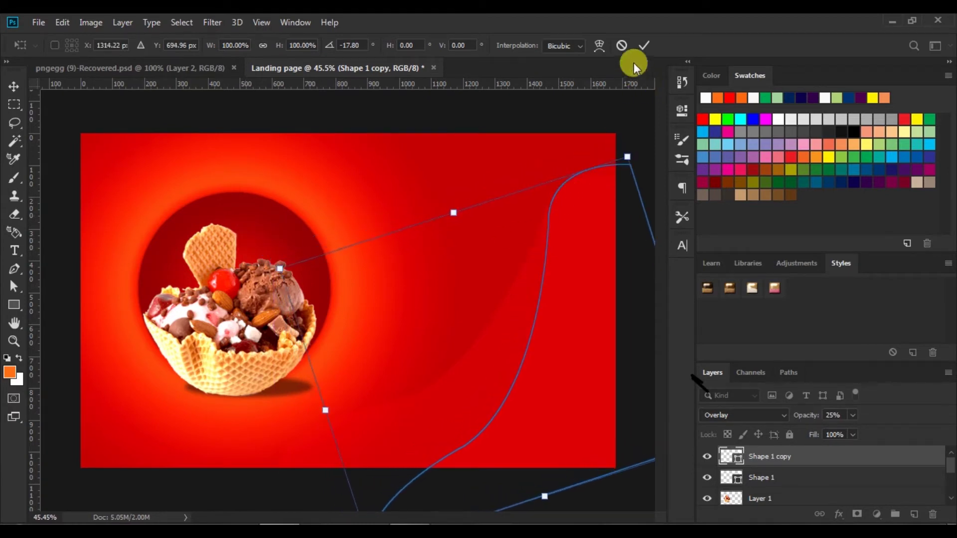
{"action": "left_click", "coordinate": [643, 46]}
Step: Nudge both waves slightly left and rotate the original wave a little clockwise
{"action": "left_click_drag", "start_coordinate": [474, 368], "coordinate": [465, 384]}
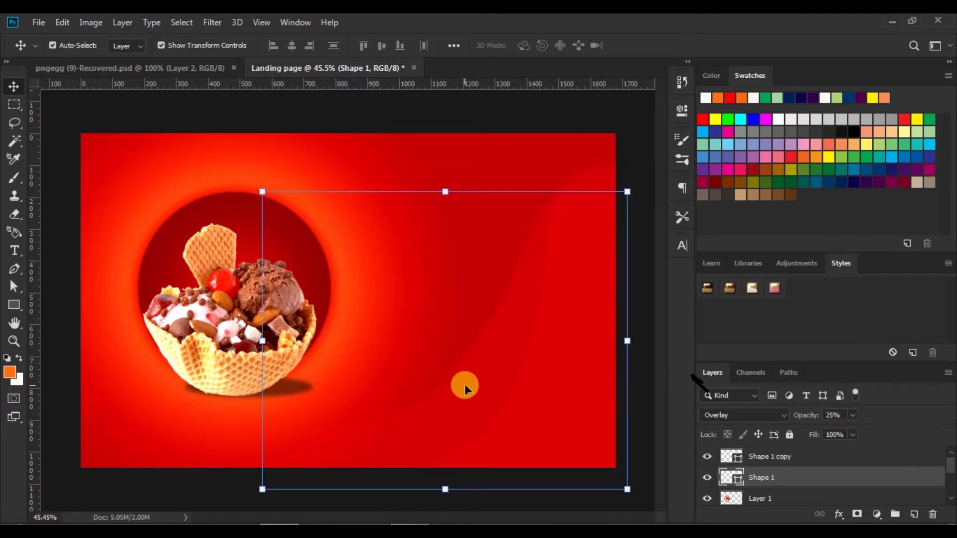
{"action": "mouse_move", "coordinate": [552, 357]}
{"action": "left_mouse_down"}
{"action": "mouse_move", "coordinate": [519, 364]}
{"action": "mouse_move", "coordinate": [533, 352]}
{"action": "mouse_move", "coordinate": [534, 364]}
{"action": "mouse_move", "coordinate": [543, 360]}
{"action": "left_mouse_up"}
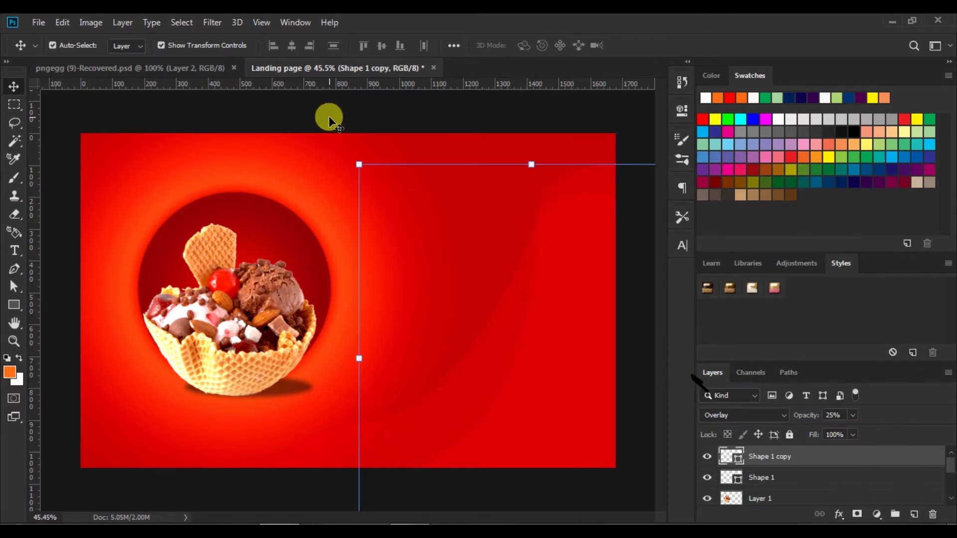
{"action": "left_click", "coordinate": [288, 165]}
{"action": "left_click", "coordinate": [478, 358]}
{"action": "key", "text": "ctrl+t"}
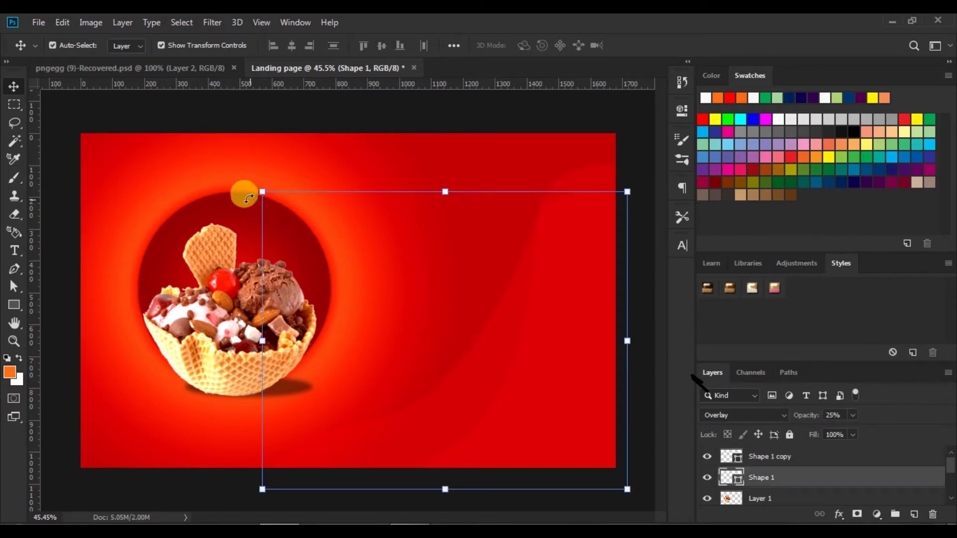
{"action": "left_click_drag", "start_coordinate": [241, 184], "coordinate": [258, 174]}
{"action": "left_click", "coordinate": [647, 45]}
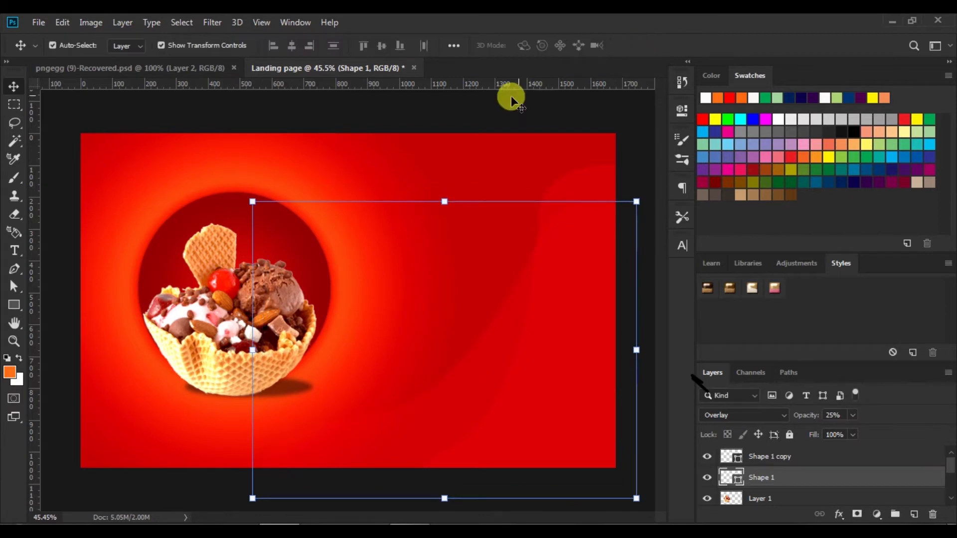
{"action": "left_click", "coordinate": [442, 111]}
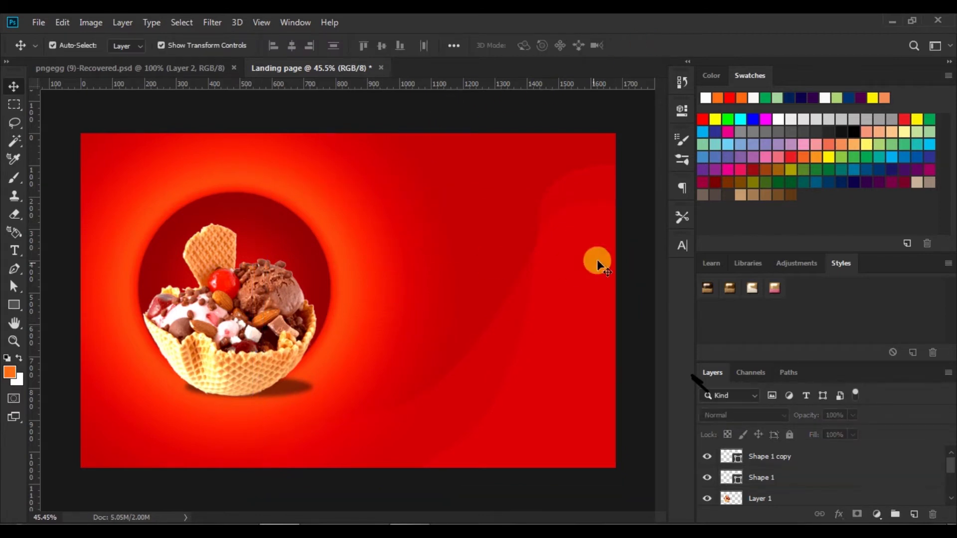
Step: Duplicate the rotated wave, move the copy to the canvas's upper-left area and rotate it to about -164.3°
{"action": "left_click", "coordinate": [585, 190]}
{"action": "key", "text": "ctrl+alt+j"}
{"action": "left_click_drag", "start_coordinate": [585, 187], "coordinate": [322, 161]}
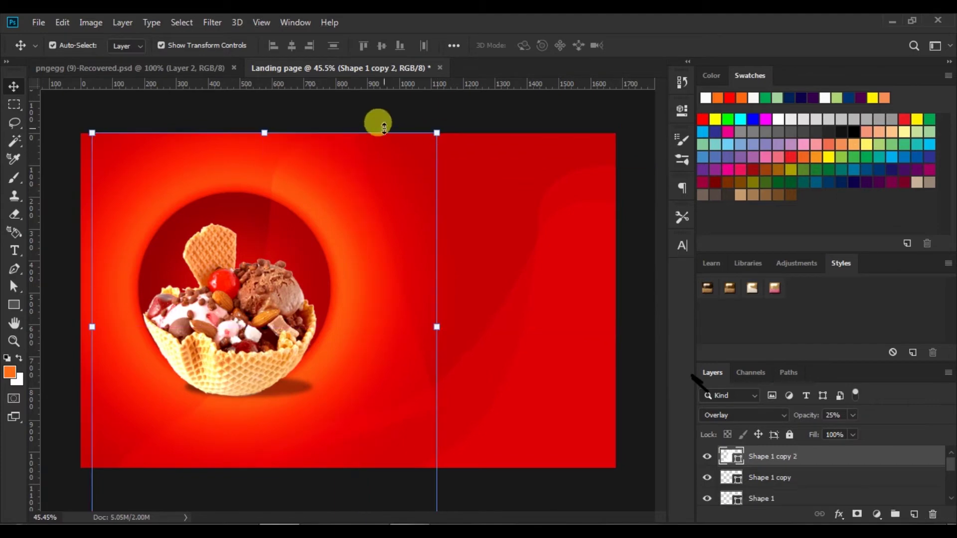
{"action": "left_click_drag", "start_coordinate": [78, 121], "coordinate": [282, 349]}
{"action": "left_click_drag", "start_coordinate": [402, 238], "coordinate": [289, 141]}
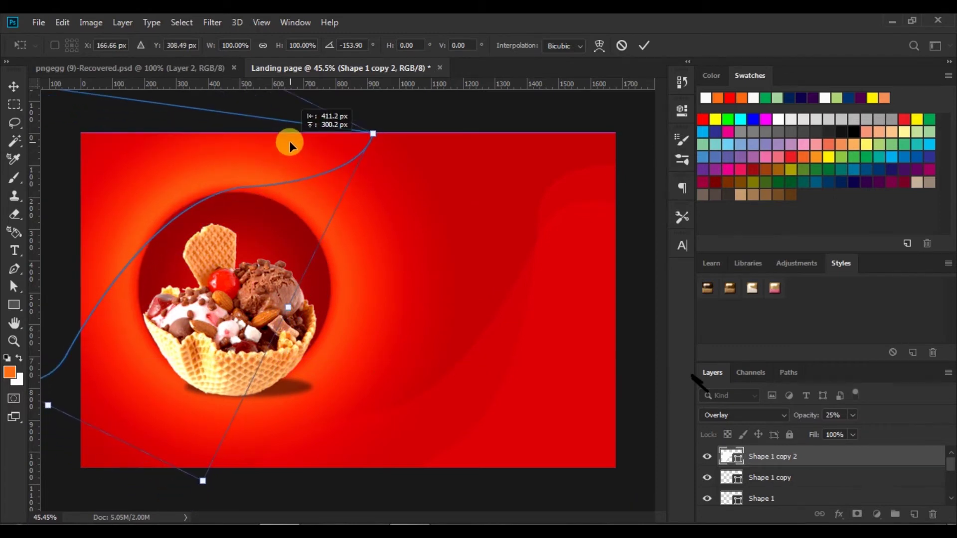
{"action": "left_click_drag", "start_coordinate": [199, 489], "coordinate": [235, 453]}
{"action": "left_click_drag", "start_coordinate": [93, 330], "coordinate": [97, 355]}
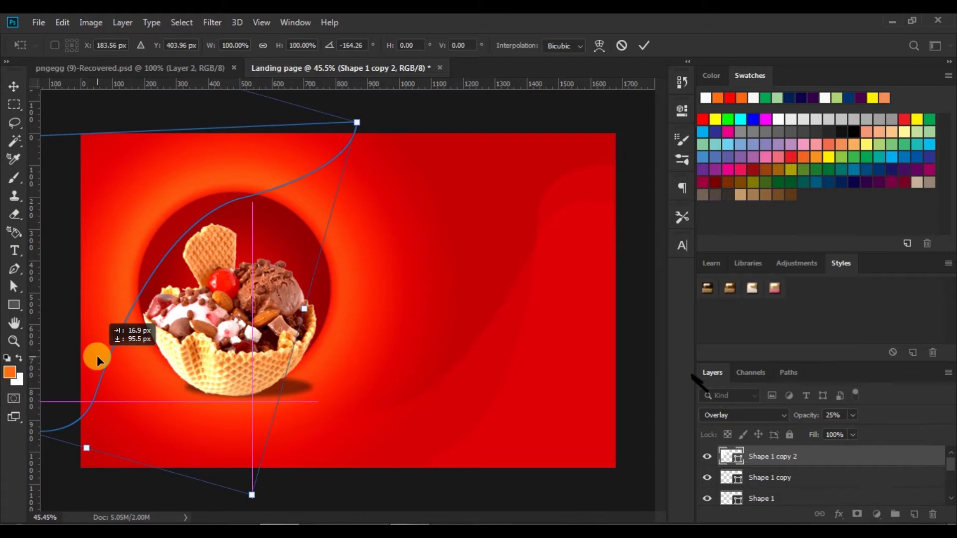
{"action": "left_click", "coordinate": [643, 45]}
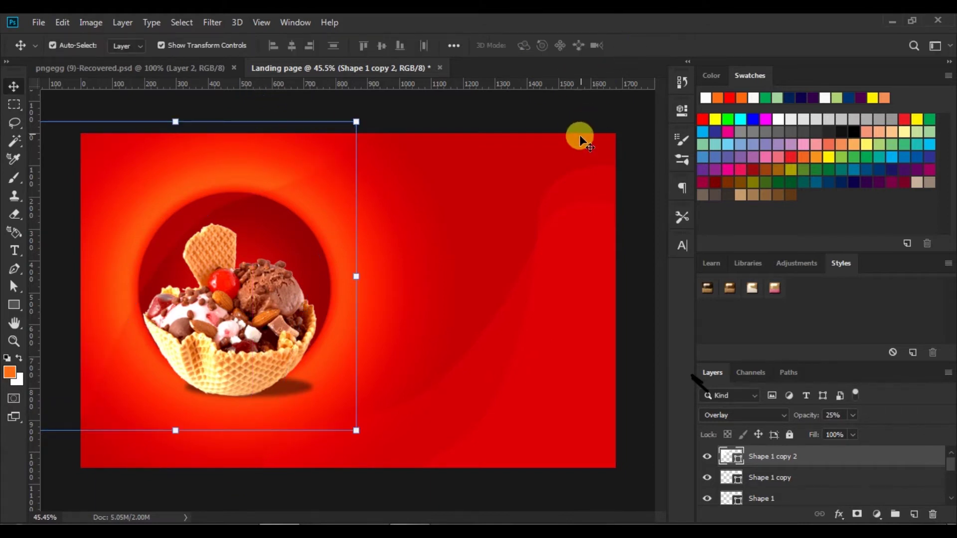
Step: Duplicate the upper-left wave, rotate and reposition the copy across the top edge, and nudge the earlier wave slightly down
{"action": "key", "text": "ctrl+j"}
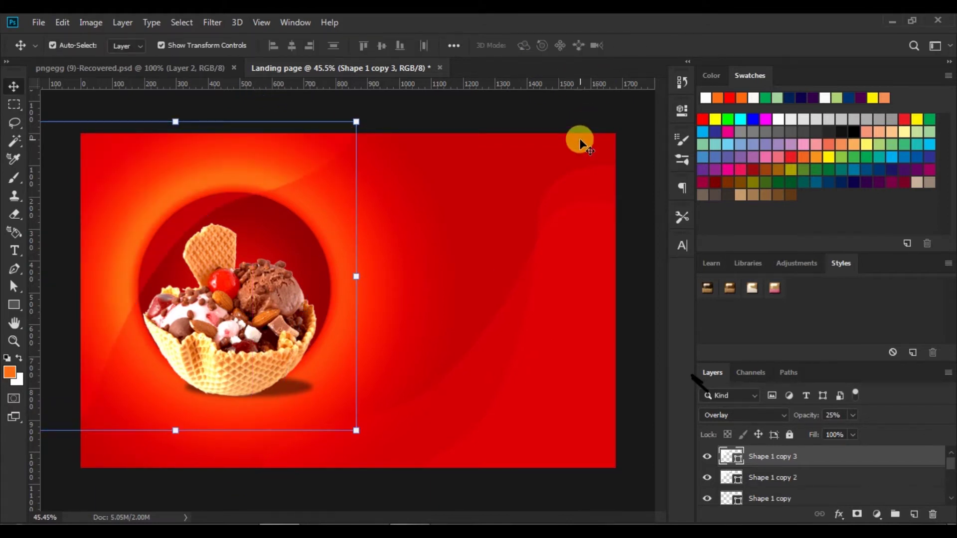
{"action": "left_click_drag", "start_coordinate": [367, 107], "coordinate": [348, 170]}
{"action": "left_click_drag", "start_coordinate": [333, 186], "coordinate": [349, 147]}
{"action": "left_click", "coordinate": [640, 46]}
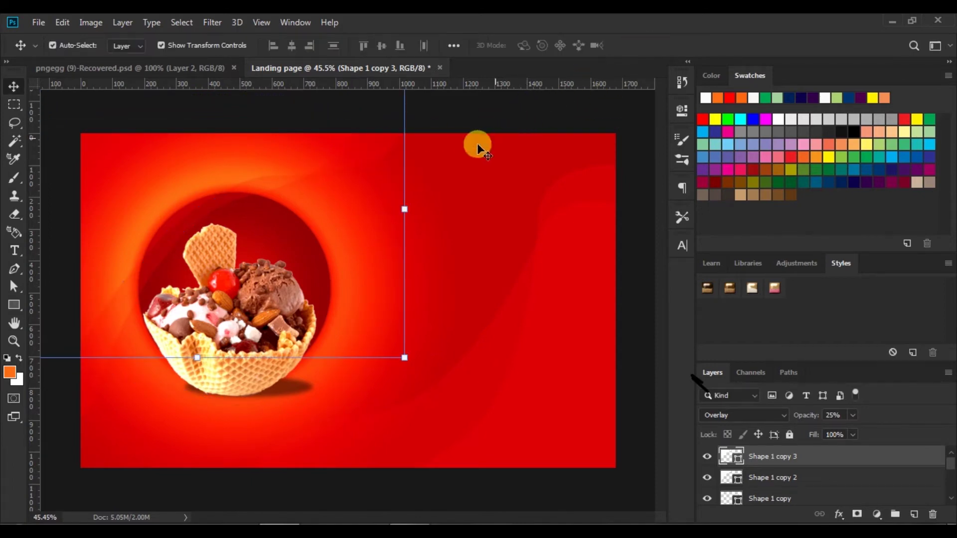
{"action": "left_click_drag", "start_coordinate": [254, 191], "coordinate": [258, 196]}
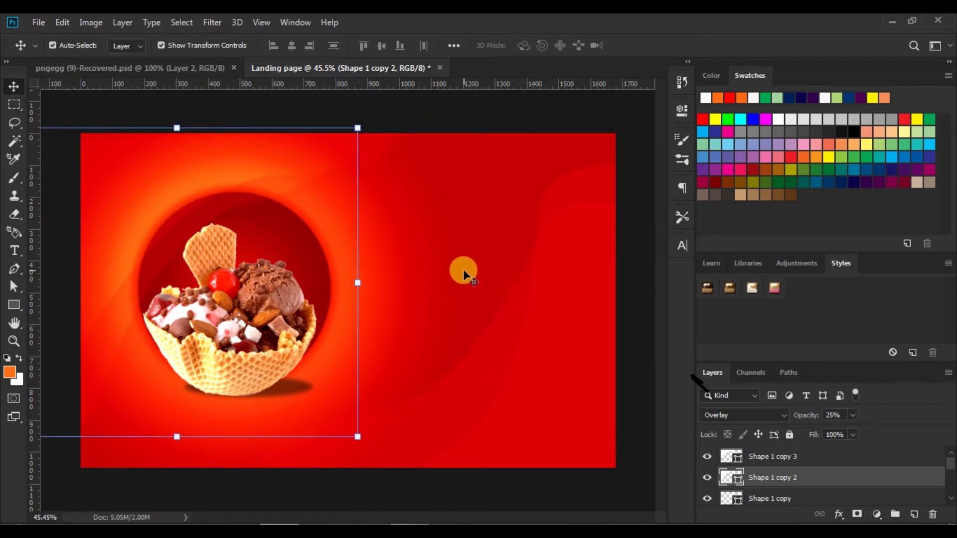
Step: Reorder the two upper-left wave layers beneath the ice cream, directly above the Rectangle 1 background layer
{"action": "left_click", "coordinate": [726, 458]}
{"action": "left_click", "coordinate": [728, 477], "text": "shift"}
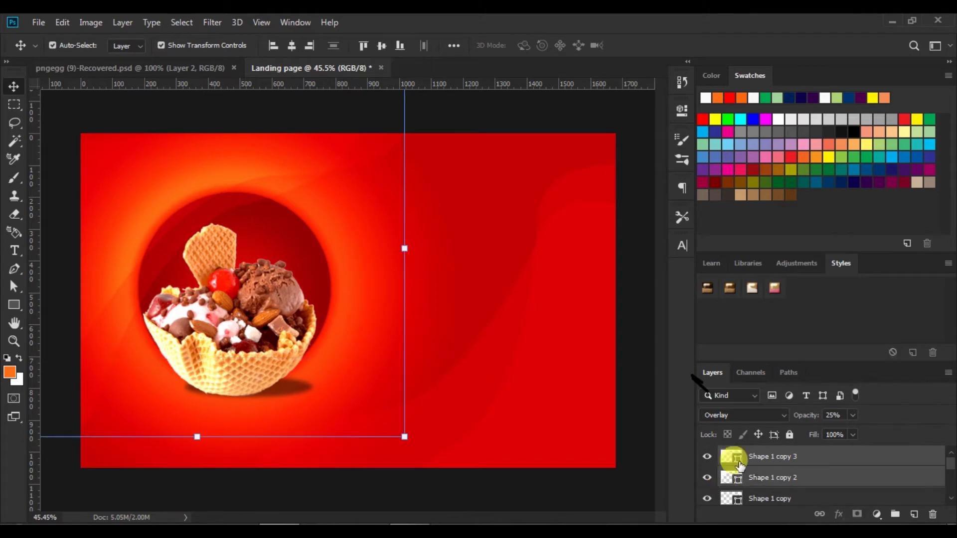
{"action": "mouse_move", "coordinate": [732, 458]}
{"action": "left_mouse_down"}
{"action": "mouse_move", "coordinate": [728, 496]}
{"action": "mouse_move", "coordinate": [731, 454]}
{"action": "mouse_move", "coordinate": [737, 471]}
{"action": "left_mouse_up"}
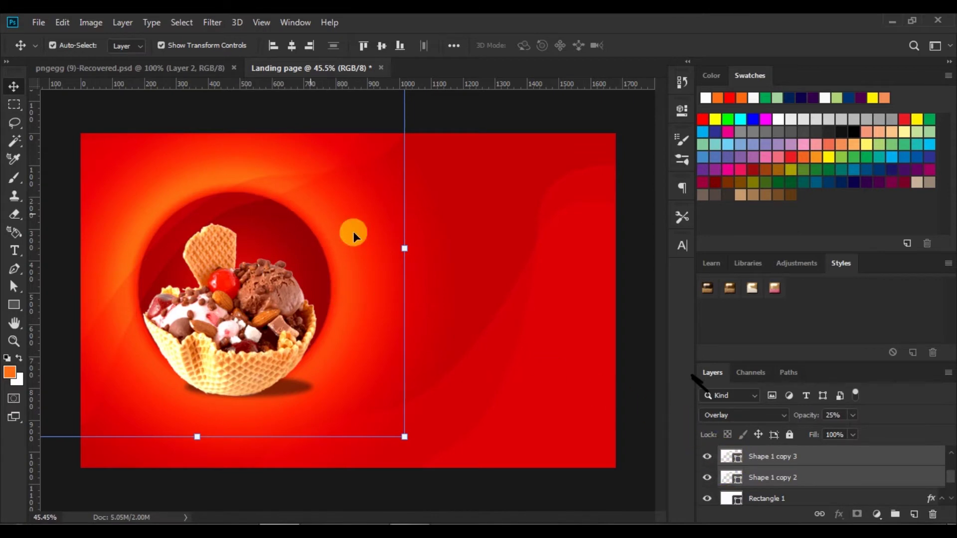
{"action": "left_click", "coordinate": [438, 112]}
Step: Nudge the Shape 1 copy 3 wave slightly down and the Shape 1 copy 2 wave slightly up and right
{"action": "left_click_drag", "start_coordinate": [167, 163], "coordinate": [165, 175]}
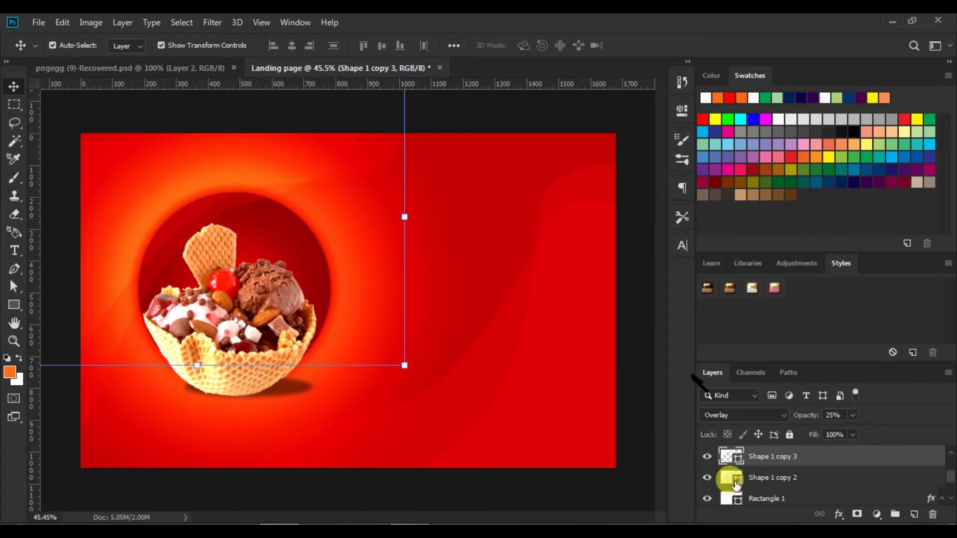
{"action": "left_click", "coordinate": [725, 478]}
{"action": "left_click_drag", "start_coordinate": [95, 377], "coordinate": [109, 354]}
{"action": "left_click", "coordinate": [544, 115]}
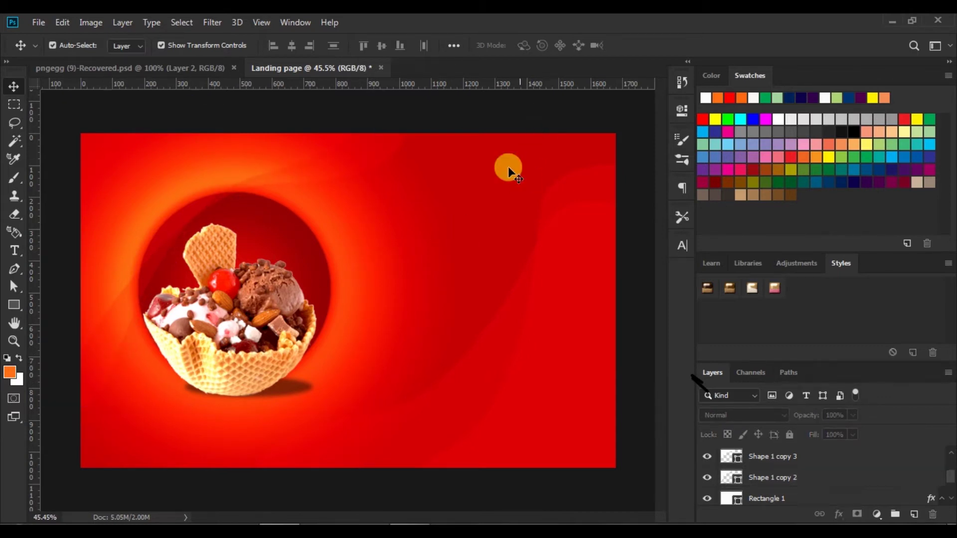
Step: Enlarge the original wave and its first copy slightly by stretching their upper-left corners outward
{"action": "left_click", "coordinate": [567, 318]}
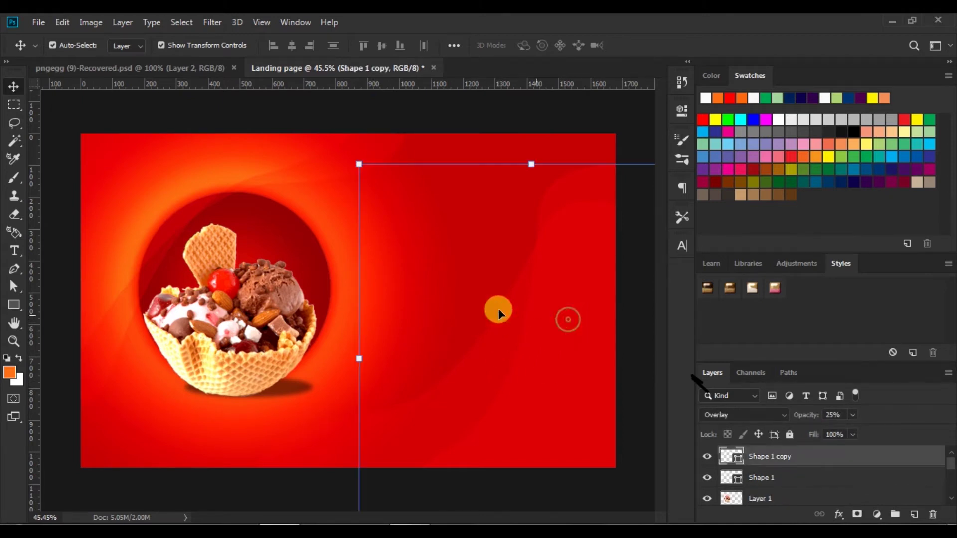
{"action": "left_click", "coordinate": [725, 476]}
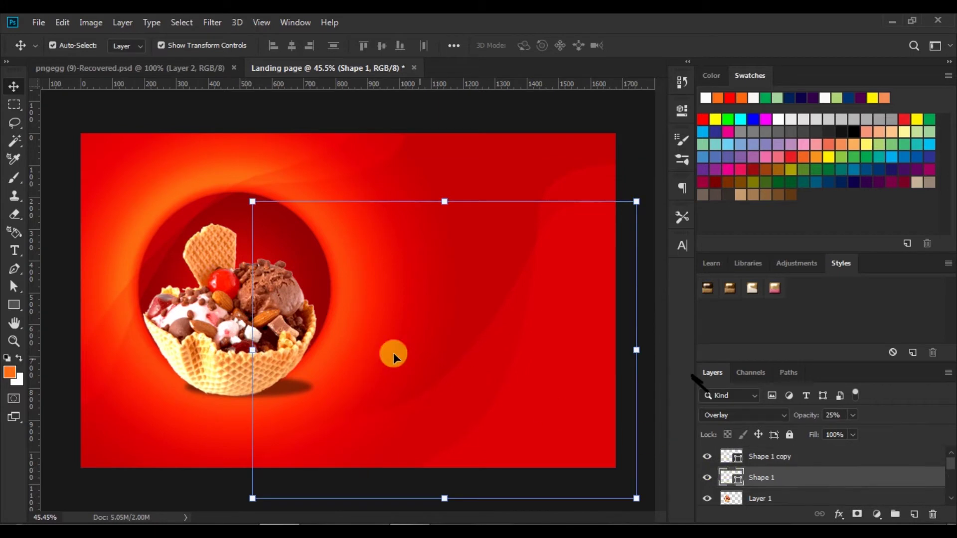
{"action": "left_click_drag", "start_coordinate": [253, 201], "coordinate": [237, 184]}
{"action": "left_click", "coordinate": [641, 46]}
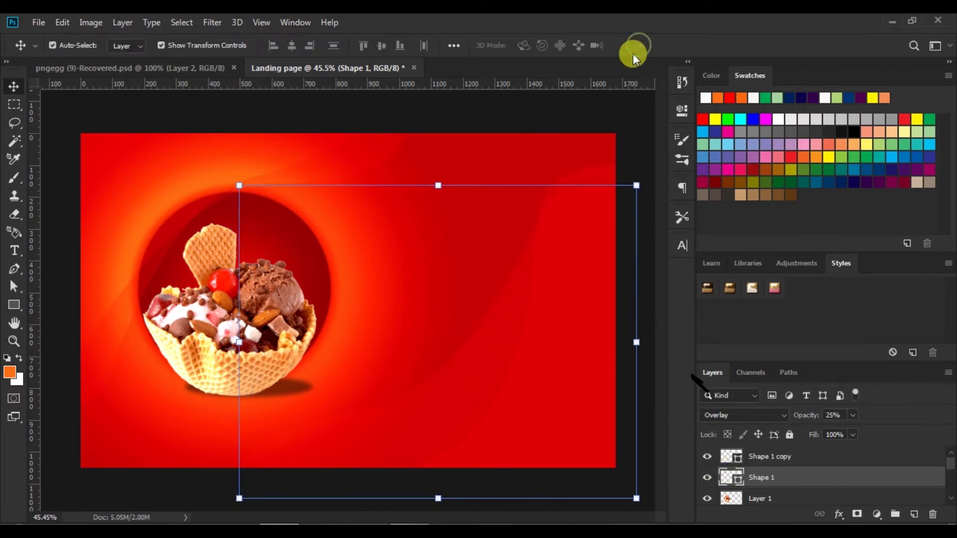
{"action": "left_click", "coordinate": [581, 332]}
{"action": "left_click_drag", "start_coordinate": [355, 160], "coordinate": [348, 158]}
{"action": "left_click", "coordinate": [644, 48]}
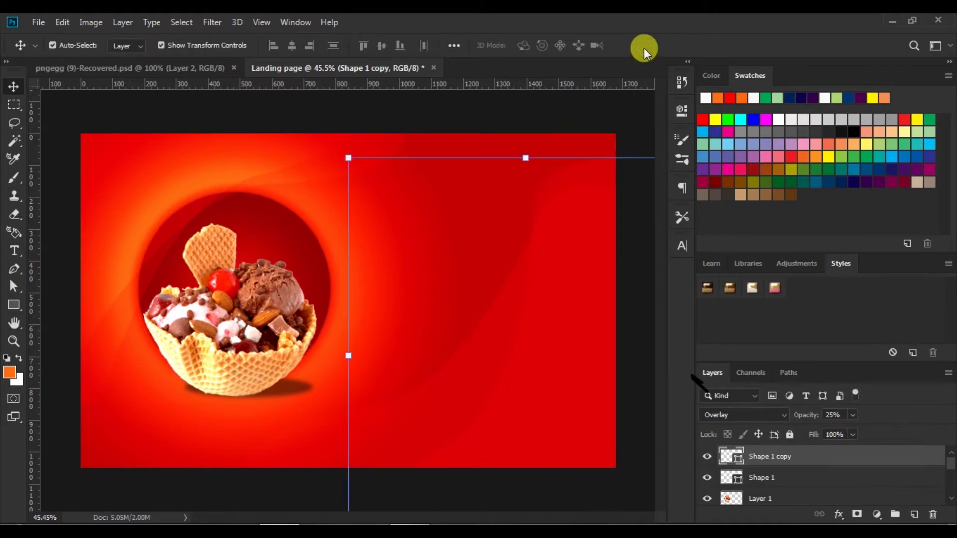
{"action": "left_click", "coordinate": [440, 115]}
Step: Move the ice cream bowl slightly down within the dark circle
{"action": "left_click", "coordinate": [250, 345]}
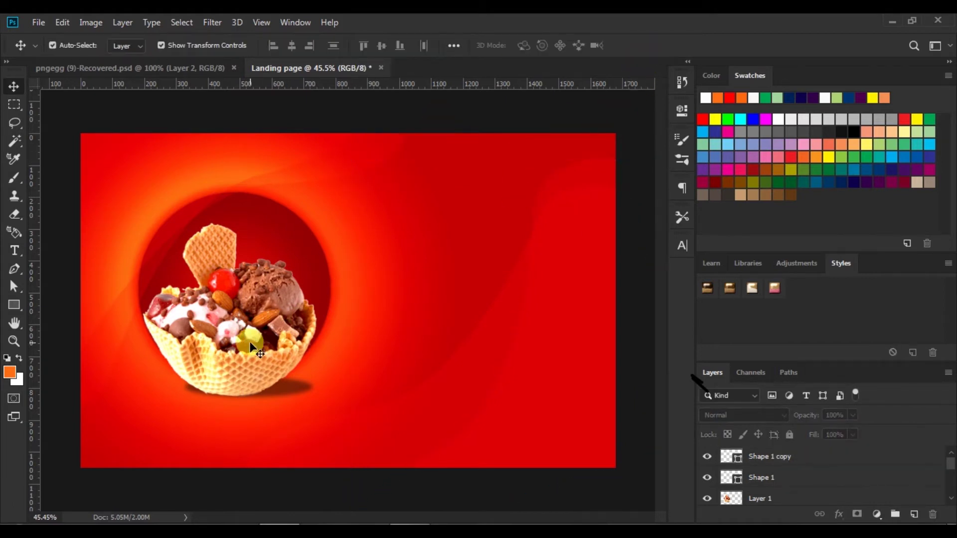
{"action": "left_click_drag", "start_coordinate": [250, 345], "coordinate": [253, 349]}
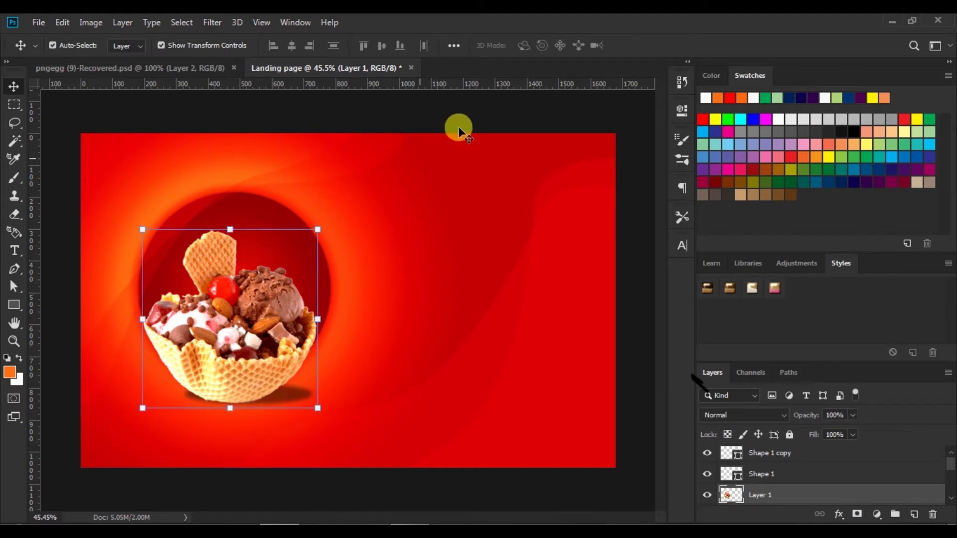
{"action": "left_click", "coordinate": [463, 123]}
{"action": "left_click_drag", "start_coordinate": [285, 322], "coordinate": [276, 328]}
{"action": "left_click", "coordinate": [415, 131]}
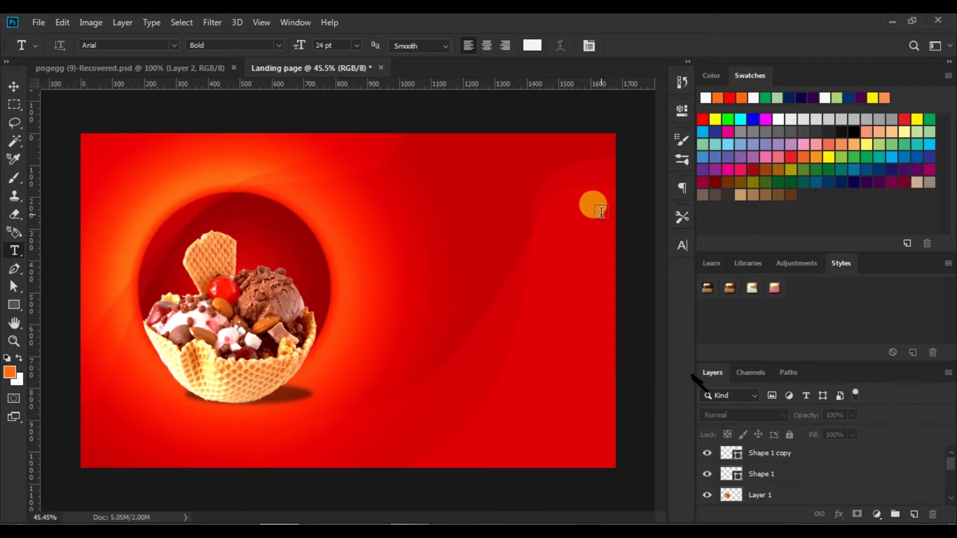
Step: Add the navigation text "HOME MENU ABOUT CANTACT" near the canvas's top edge in white Aquawax Light, 24 pt
{"action": "left_click", "coordinate": [175, 45]}
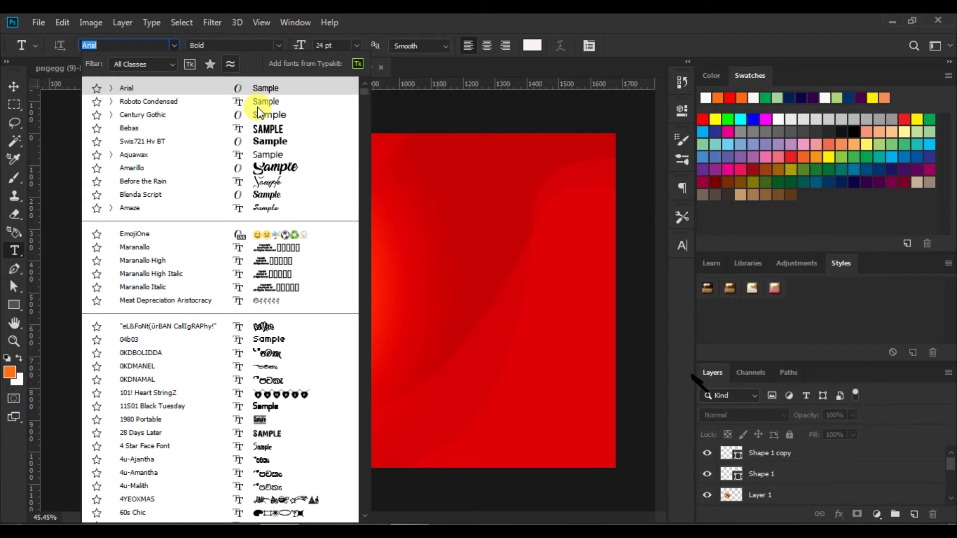
{"action": "left_click", "coordinate": [265, 156]}
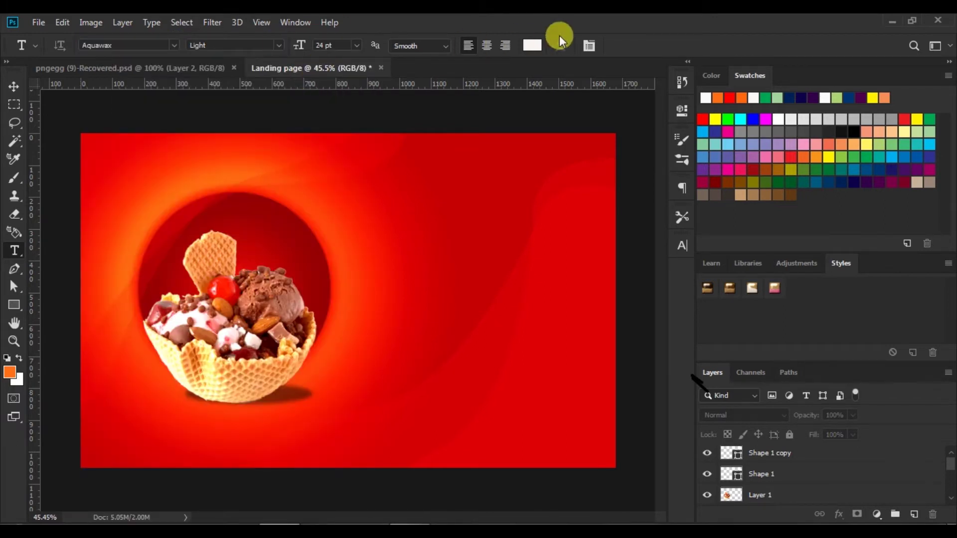
{"action": "left_click", "coordinate": [362, 160]}
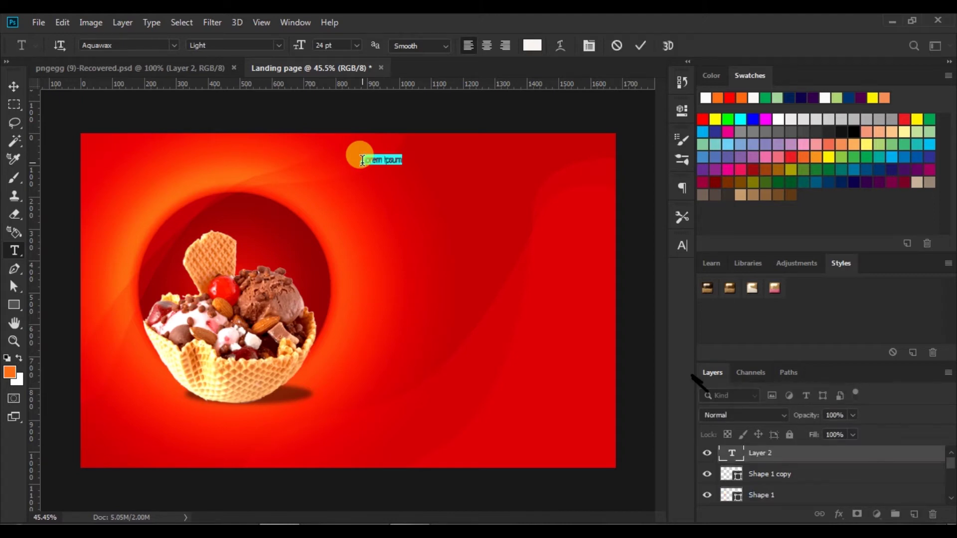
{"action": "type", "text": "Ic"}
{"action": "key", "text": "BackSpace"}
{"action": "key", "text": "BackSpace"}
{"action": "type", "text": "HOME    MENU    ABOUT"}
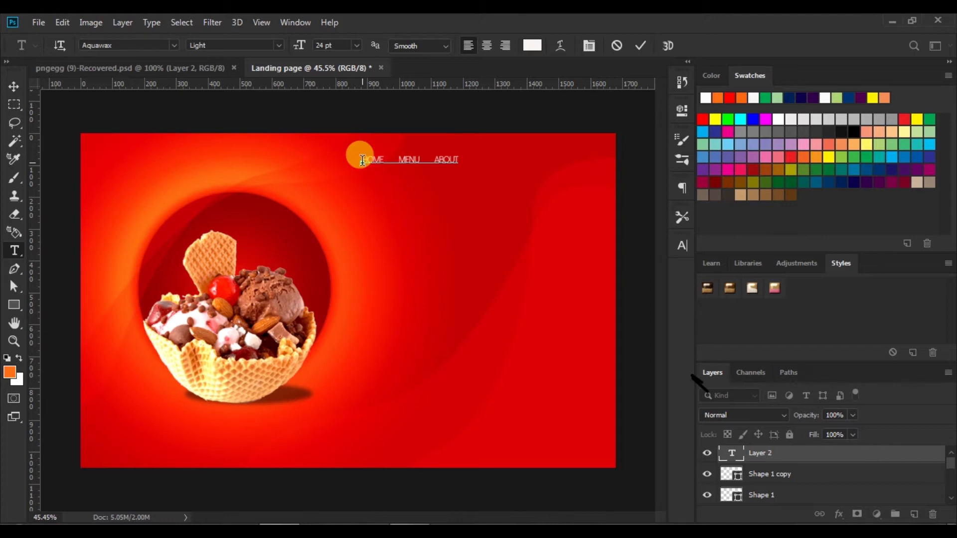
{"action": "type", "text": "    CANTACT"}
Step: Set the navigation text's tracking to 180 and change the word HOME to the Medium font style
{"action": "left_click_drag", "start_coordinate": [362, 159], "coordinate": [523, 162]}
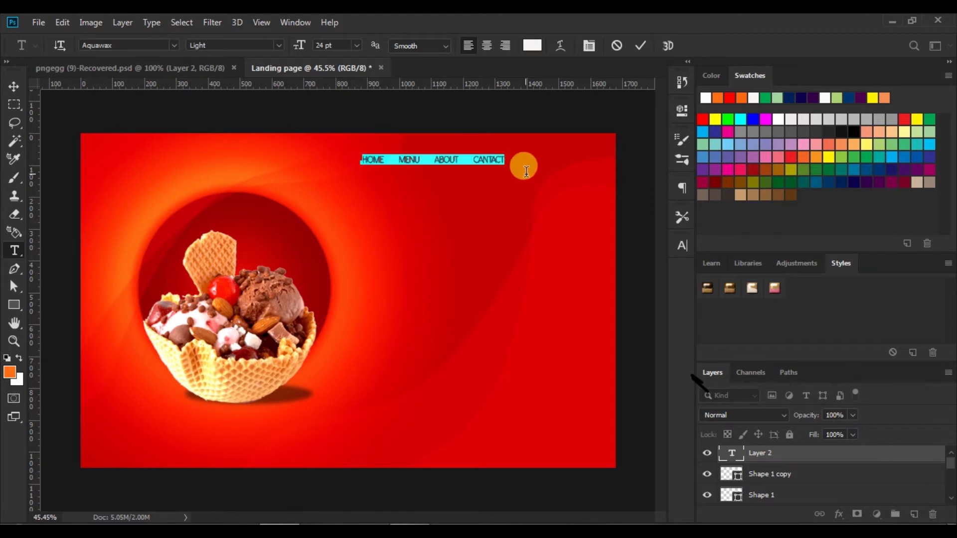
{"action": "left_click", "coordinate": [682, 246]}
{"action": "left_click_drag", "start_coordinate": [603, 306], "coordinate": [615, 303]}
{"action": "left_click_drag", "start_coordinate": [391, 160], "coordinate": [358, 159]}
{"action": "left_click", "coordinate": [649, 265]}
{"action": "left_click", "coordinate": [660, 288]}
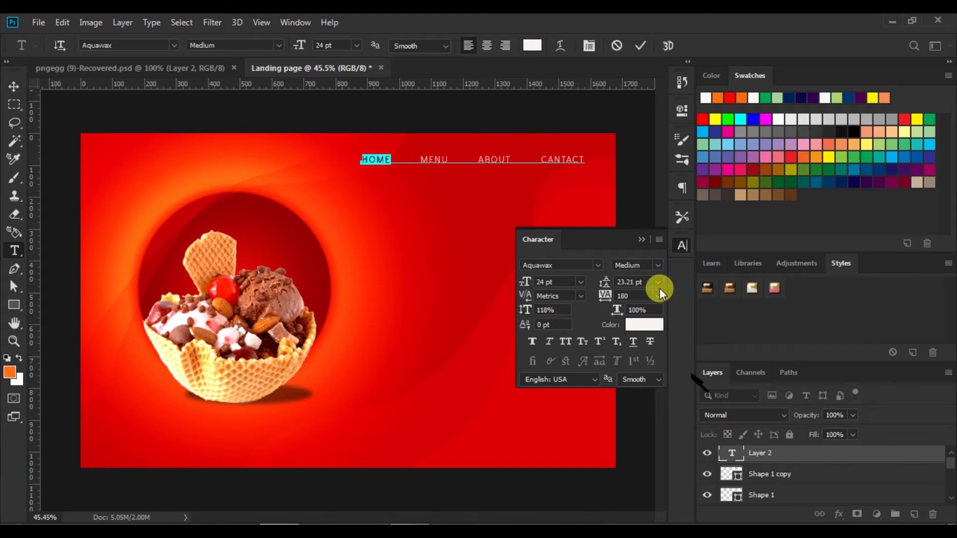
Step: Apply faux bold to all the navigation words and move the text slightly left and up
{"action": "left_click_drag", "start_coordinate": [422, 158], "coordinate": [587, 169]}
{"action": "left_click", "coordinate": [532, 342]}
{"action": "left_click", "coordinate": [639, 46]}
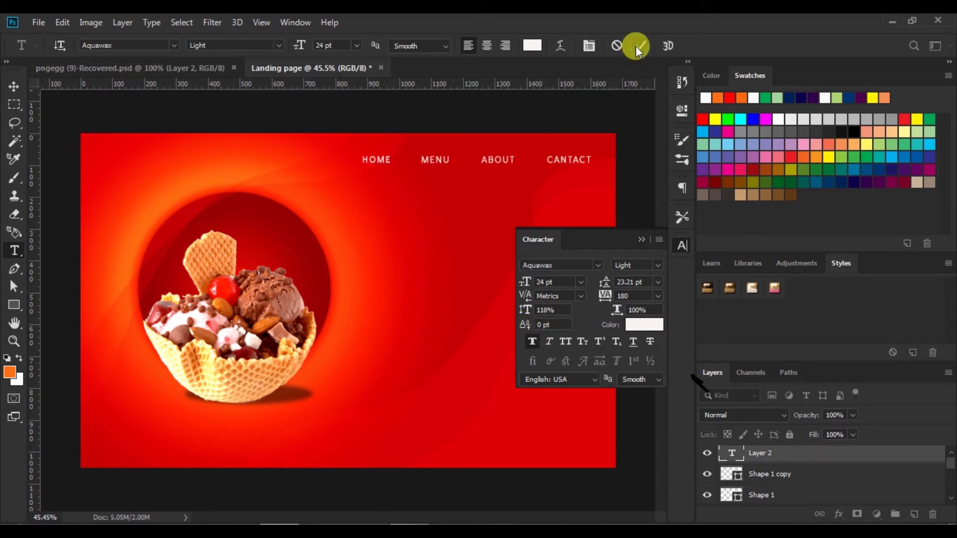
{"action": "left_click", "coordinate": [384, 160]}
{"action": "left_click_drag", "start_coordinate": [393, 160], "coordinate": [353, 160]}
{"action": "left_click", "coordinate": [532, 343]}
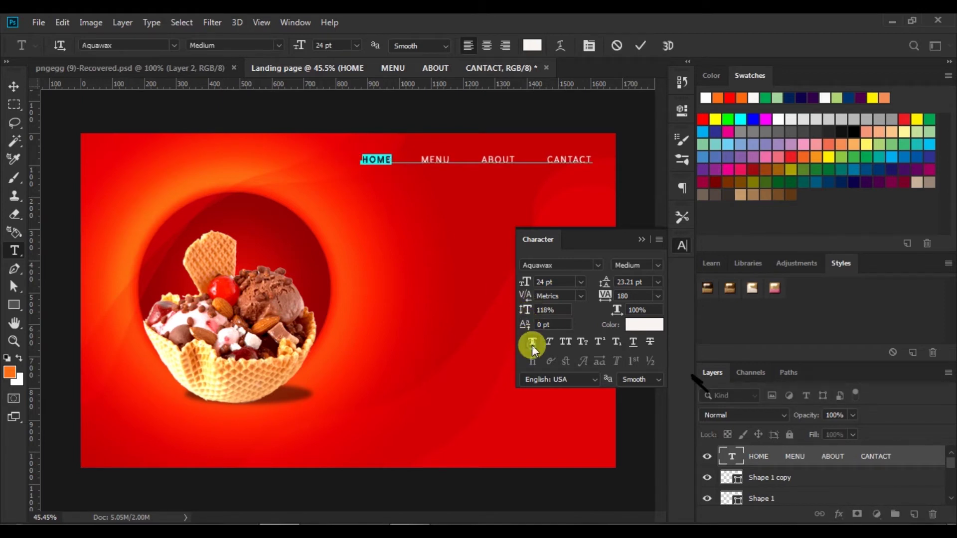
{"action": "left_click", "coordinate": [640, 45]}
{"action": "left_click", "coordinate": [11, 87]}
{"action": "left_click_drag", "start_coordinate": [498, 156], "coordinate": [483, 153]}
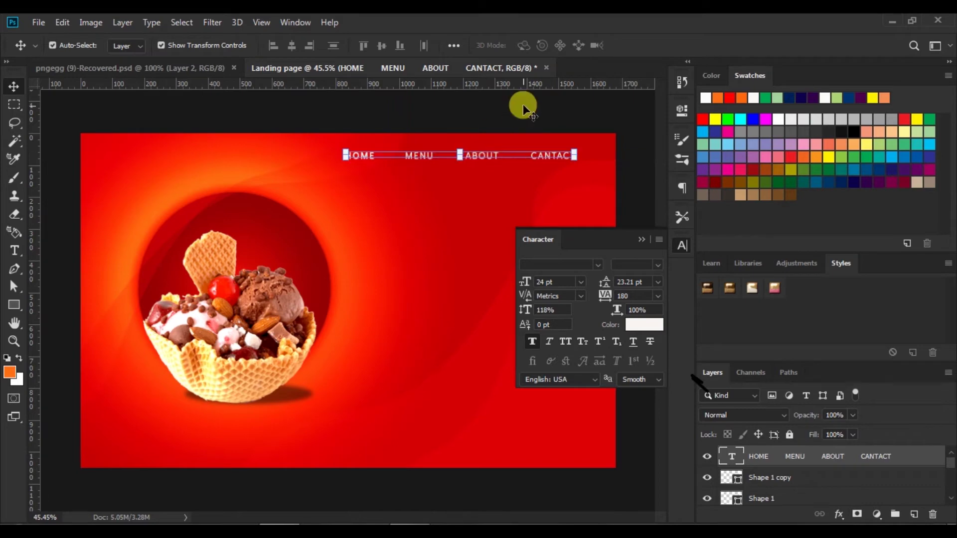
Step: Add the text "Place your logo" near the canvas's upper-left corner in Aquawax Medium, 36 pt
{"action": "left_click", "coordinate": [519, 107]}
{"action": "left_click", "coordinate": [15, 252]}
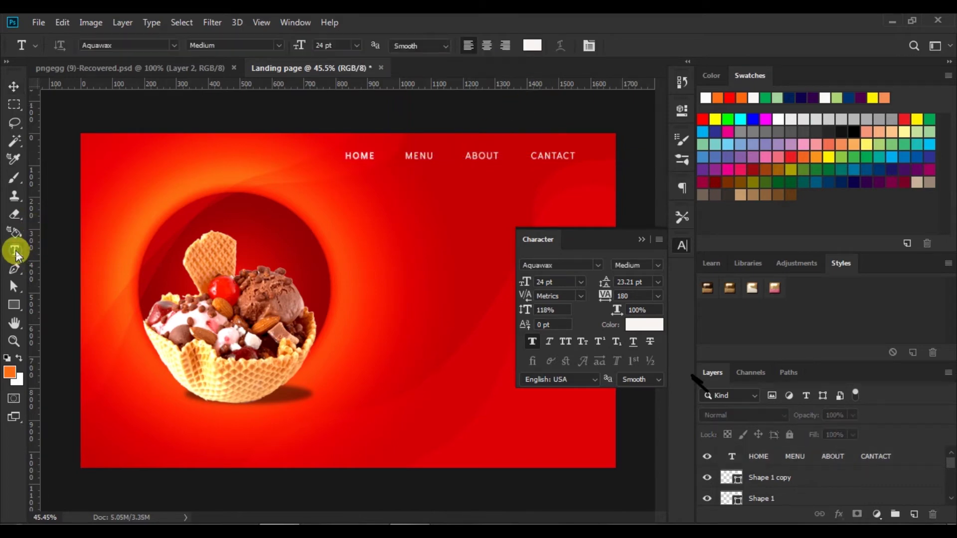
{"action": "left_click", "coordinate": [98, 157]}
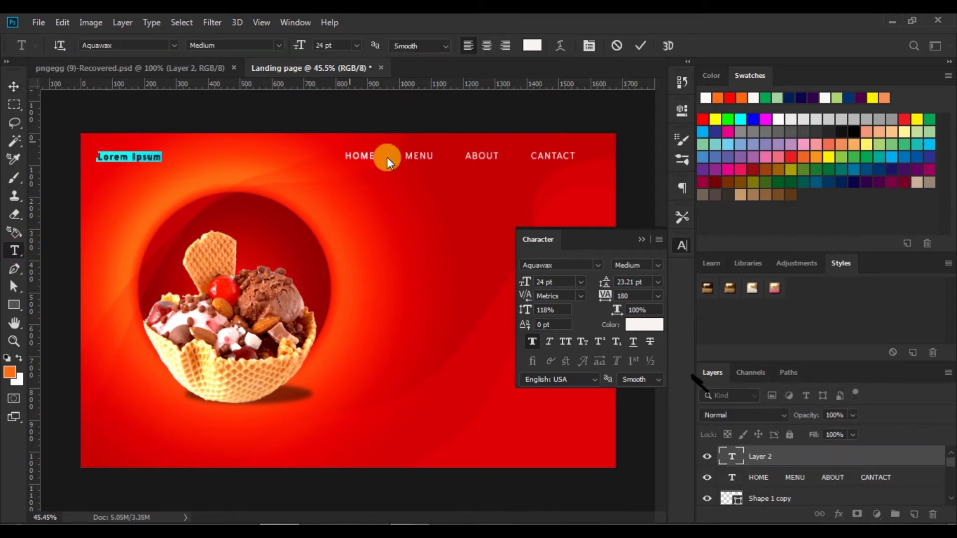
{"action": "left_click", "coordinate": [581, 282]}
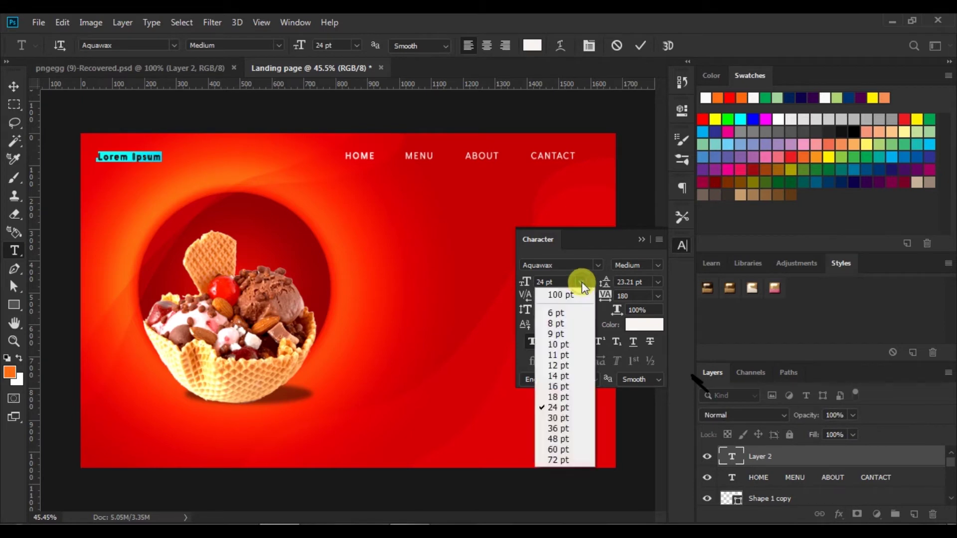
{"action": "left_click", "coordinate": [554, 428]}
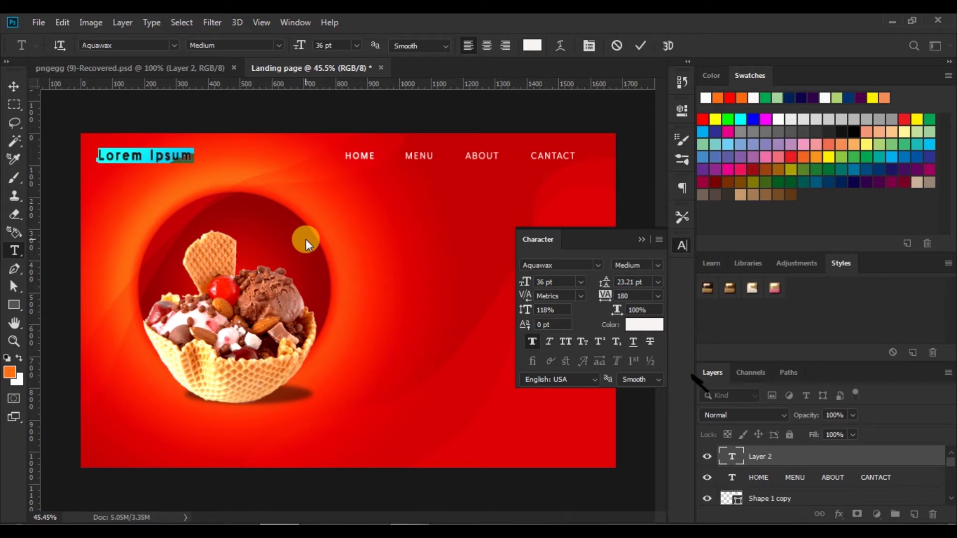
{"action": "type", "text": "Pla"}
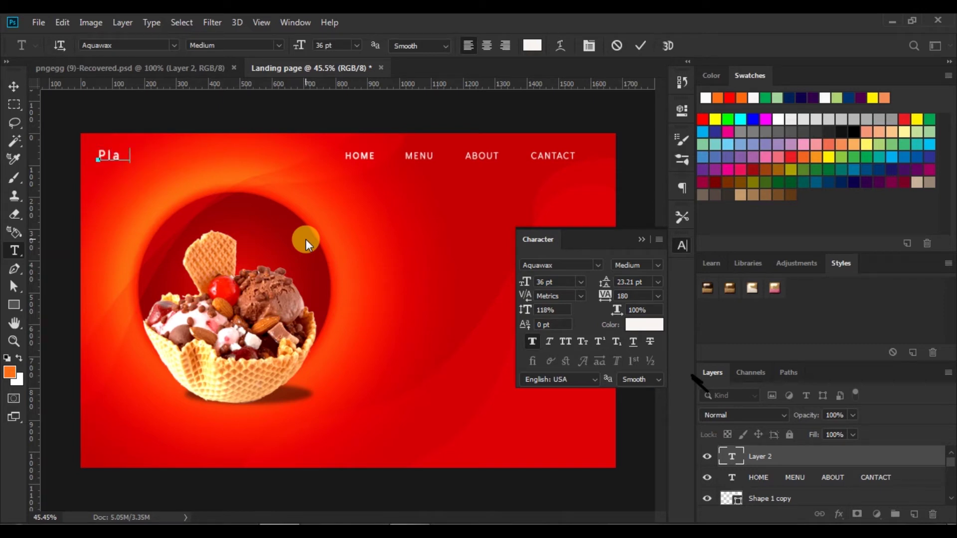
{"action": "type", "text": "ce your logo"}
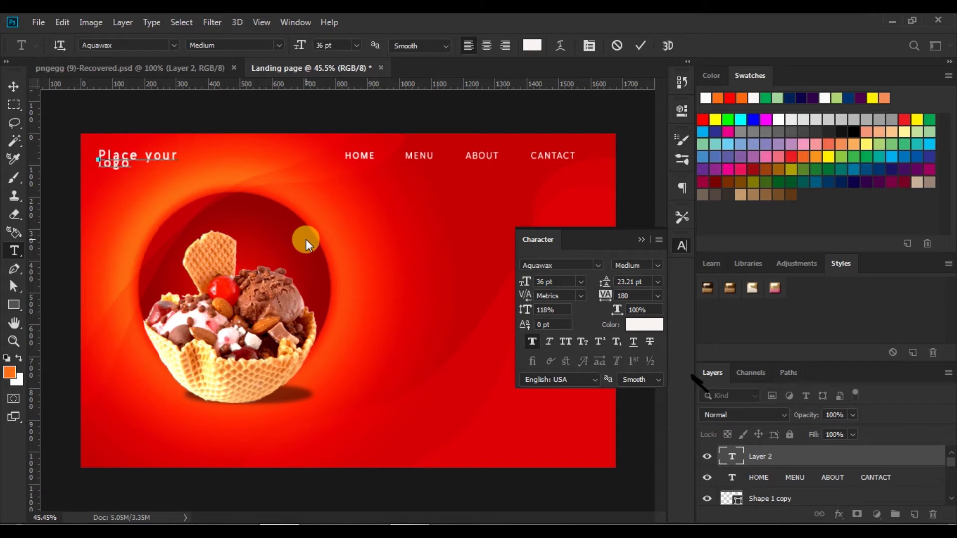
Step: Center-align the logo text and set its tracking to 20 and its leading to 35.21 pt
{"action": "left_click_drag", "start_coordinate": [95, 145], "coordinate": [186, 166]}
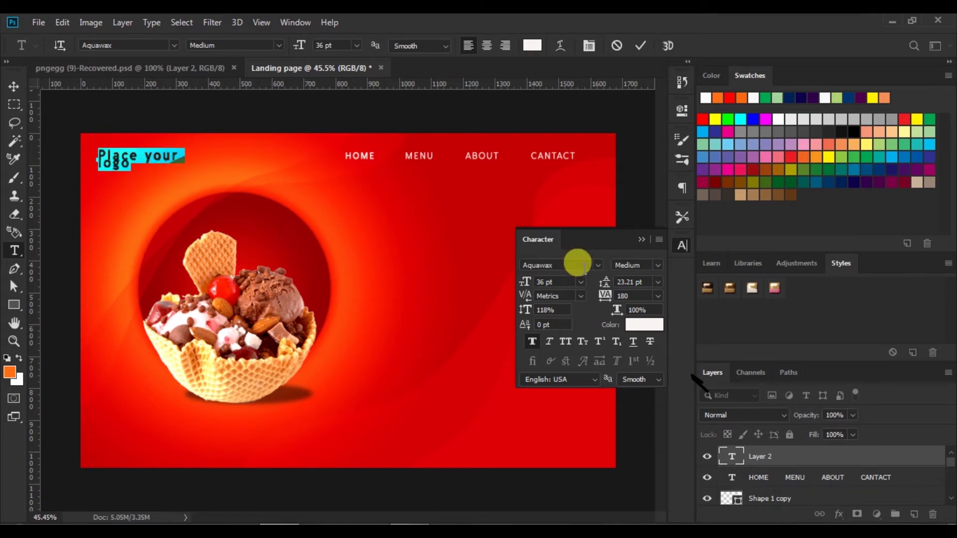
{"action": "left_click_drag", "start_coordinate": [606, 303], "coordinate": [600, 304]}
{"action": "left_click", "coordinate": [496, 51]}
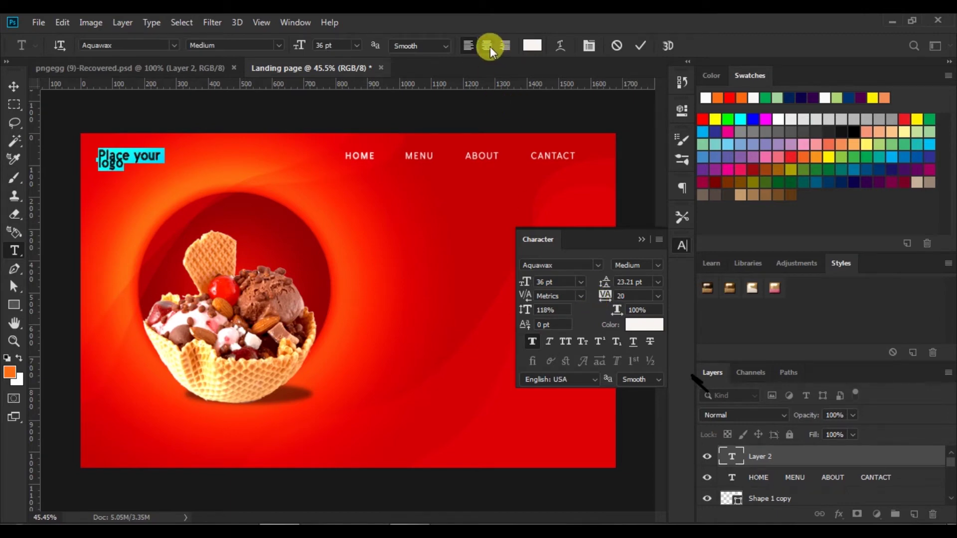
{"action": "left_click_drag", "start_coordinate": [603, 286], "coordinate": [611, 285]}
Step: Position the logo text above the bowl near the canvas's upper-left corner and finish editing it
{"action": "left_click_drag", "start_coordinate": [121, 188], "coordinate": [149, 189]}
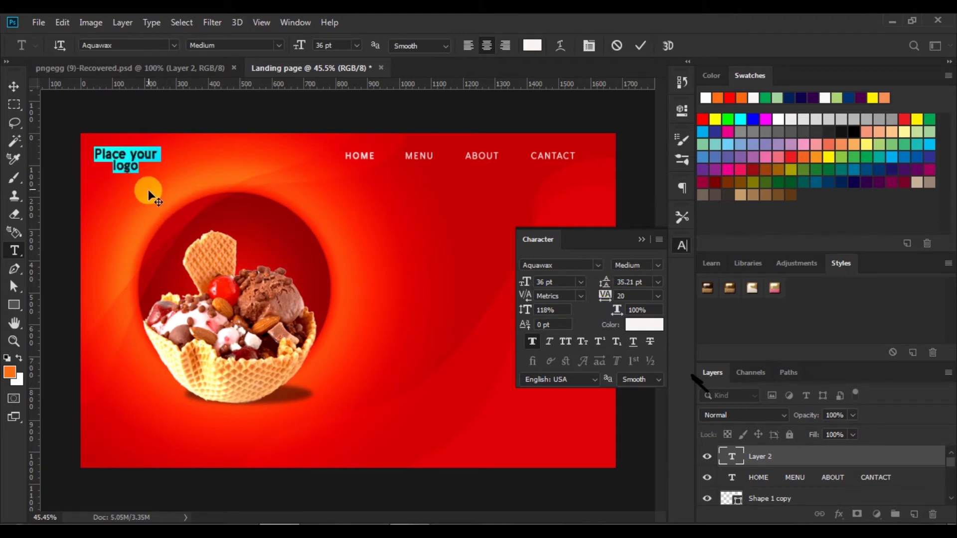
{"action": "left_click", "coordinate": [640, 46]}
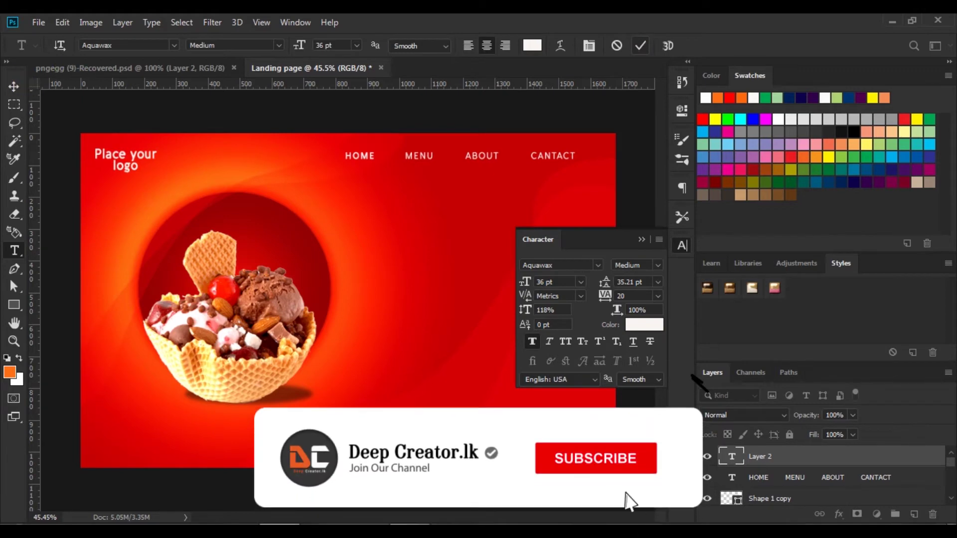
{"action": "left_click", "coordinate": [14, 86]}
{"action": "left_click_drag", "start_coordinate": [133, 158], "coordinate": [139, 154]}
{"action": "left_click", "coordinate": [193, 118]}
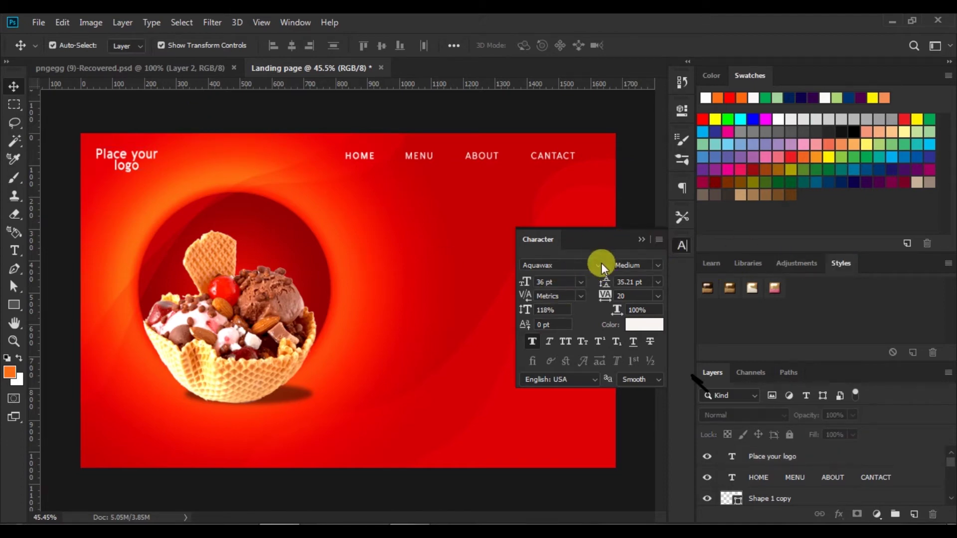
Step: Start a new text line beside the dark circle, below the navigation words, in Arial Regular, 60 pt
{"action": "left_click", "coordinate": [390, 247]}
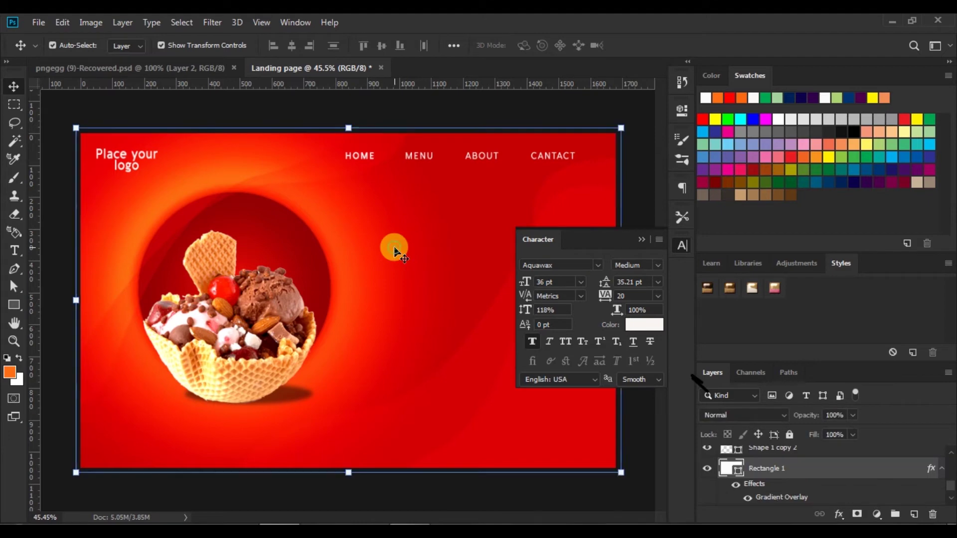
{"action": "left_click", "coordinate": [642, 239]}
{"action": "left_click", "coordinate": [82, 102]}
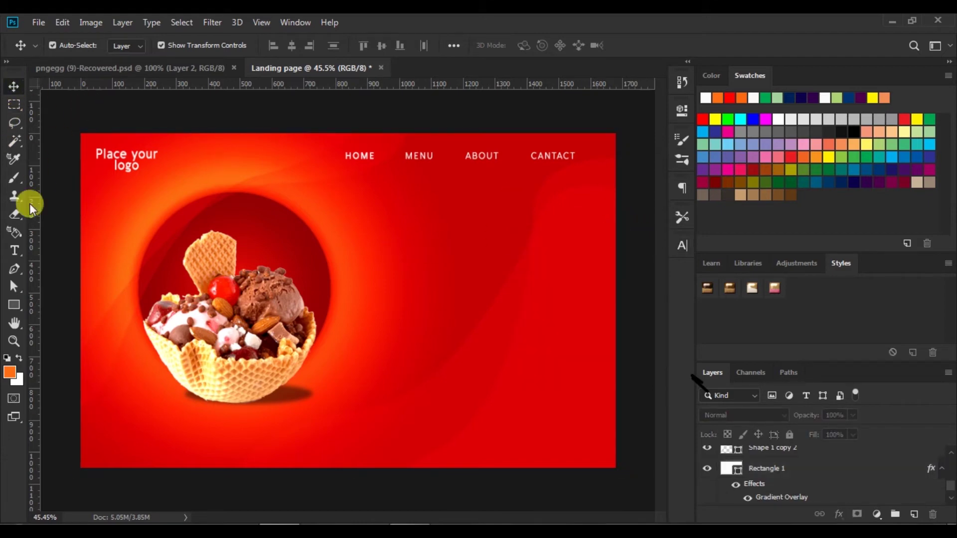
{"action": "left_click", "coordinate": [15, 251]}
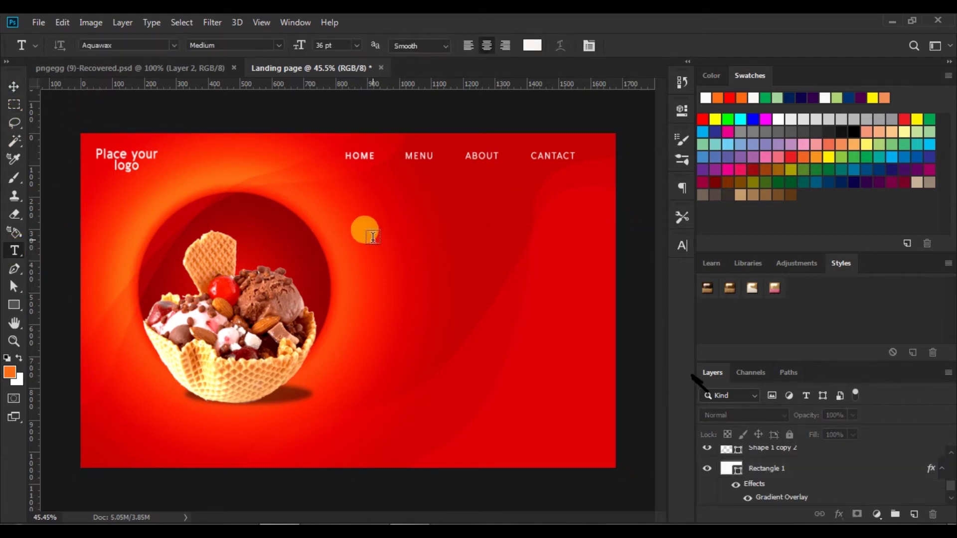
{"action": "left_click", "coordinate": [371, 237]}
{"action": "left_click", "coordinate": [357, 45]}
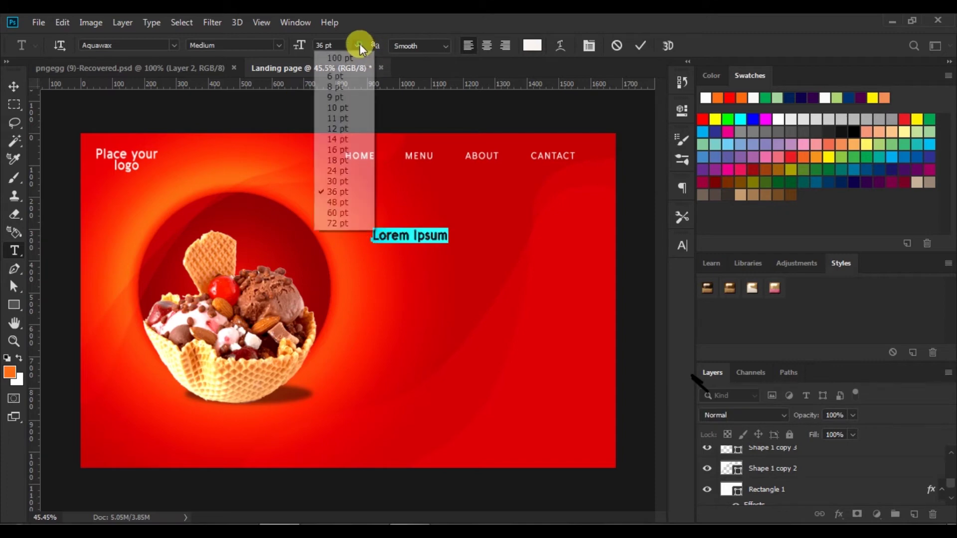
{"action": "left_click", "coordinate": [336, 211]}
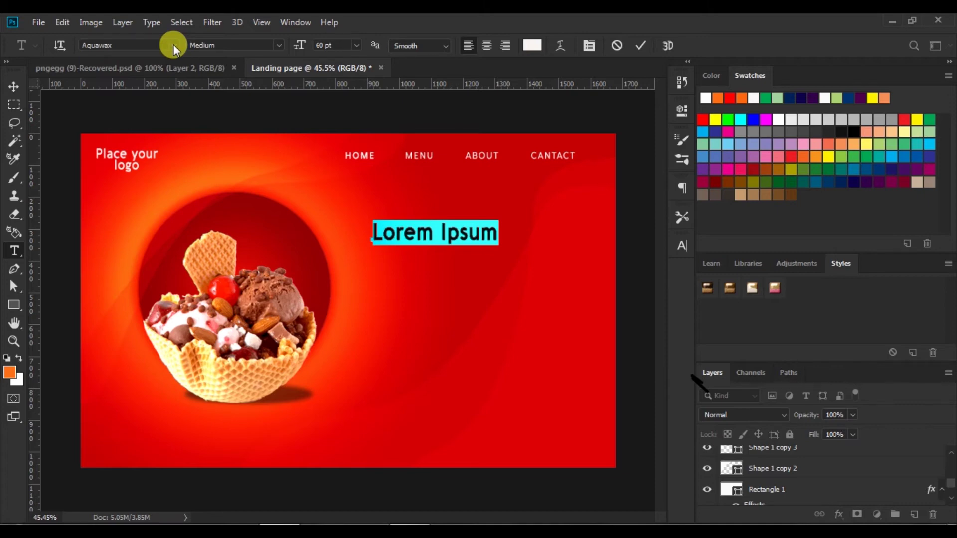
{"action": "left_click", "coordinate": [172, 44]}
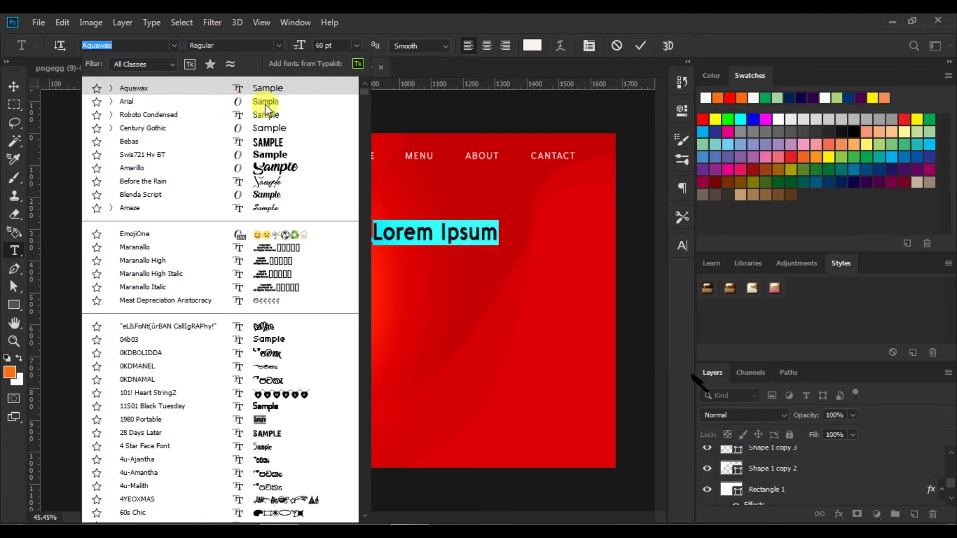
{"action": "left_click", "coordinate": [265, 102]}
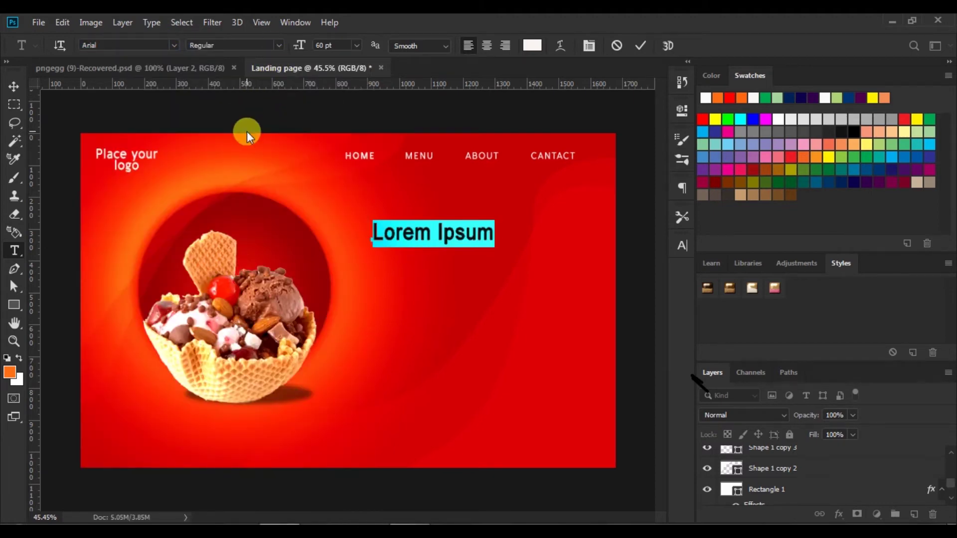
Step: Enter "ALL YOU WANT!" as the line's text and shift it slightly to the right
{"action": "type", "text": "ALL"}
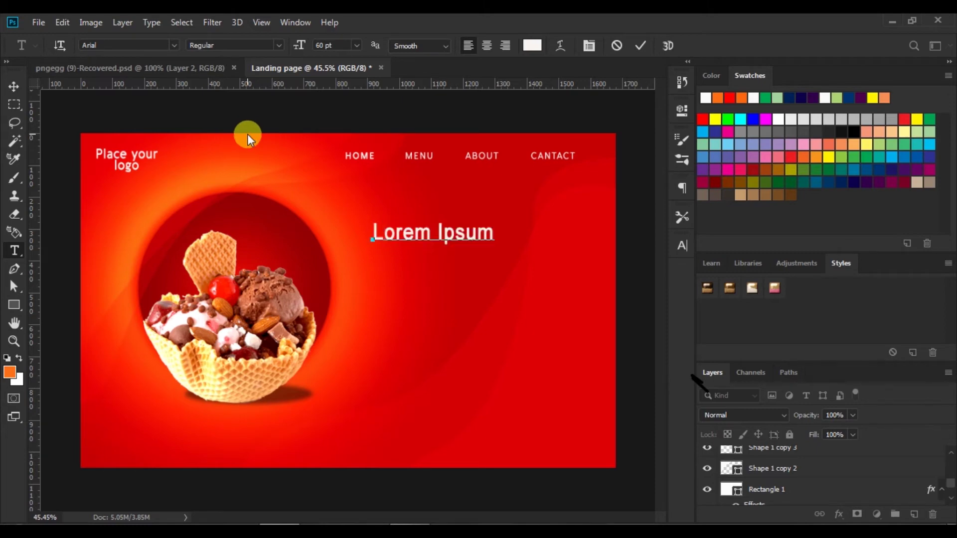
{"action": "type", "text": " YOU"}
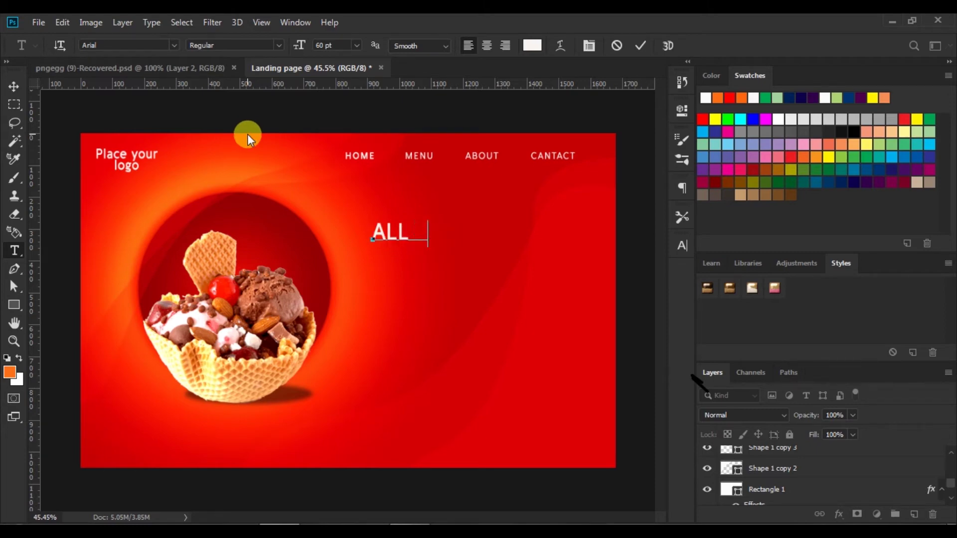
{"action": "type", "text": " WANT"}
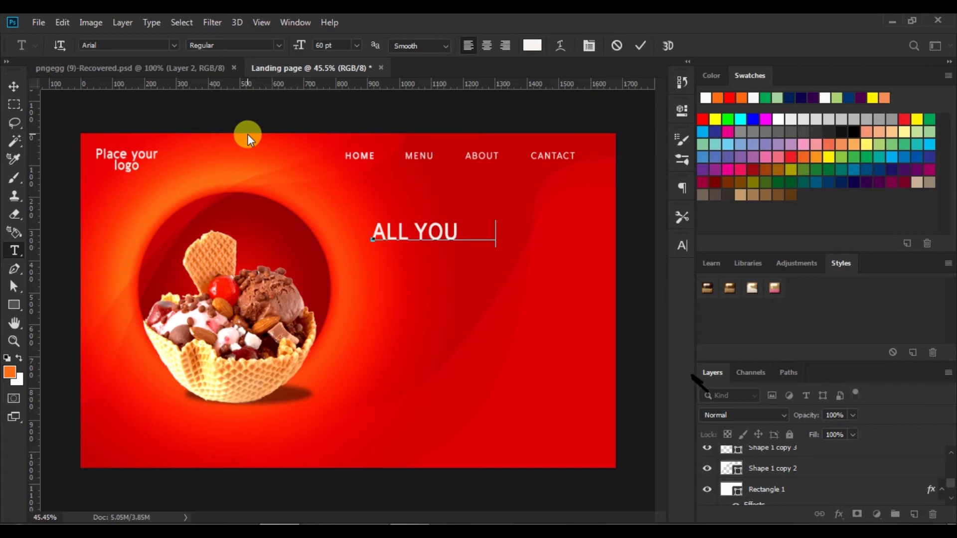
{"action": "type", "text": "!"}
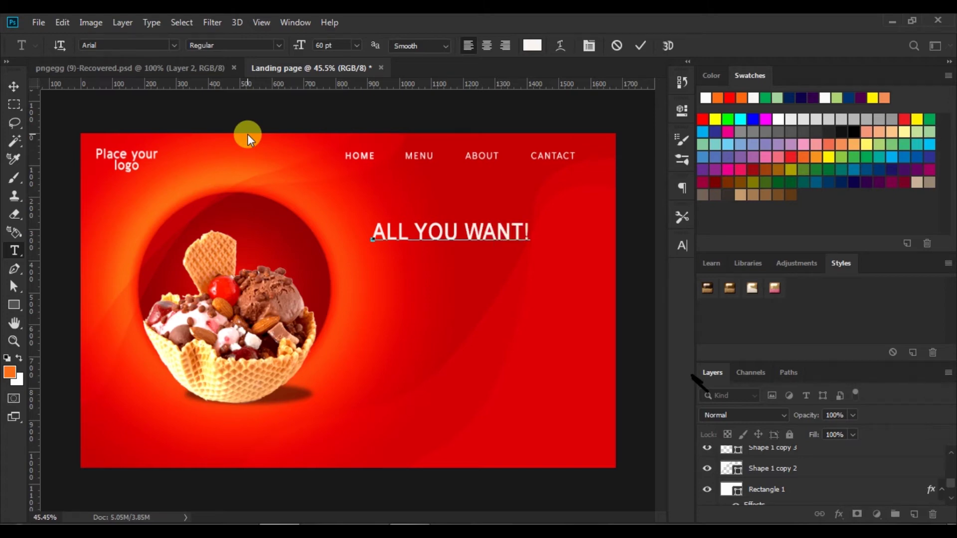
{"action": "left_click_drag", "start_coordinate": [433, 261], "coordinate": [441, 261], "text": "ctrl"}
{"action": "left_click", "coordinate": [638, 46]}
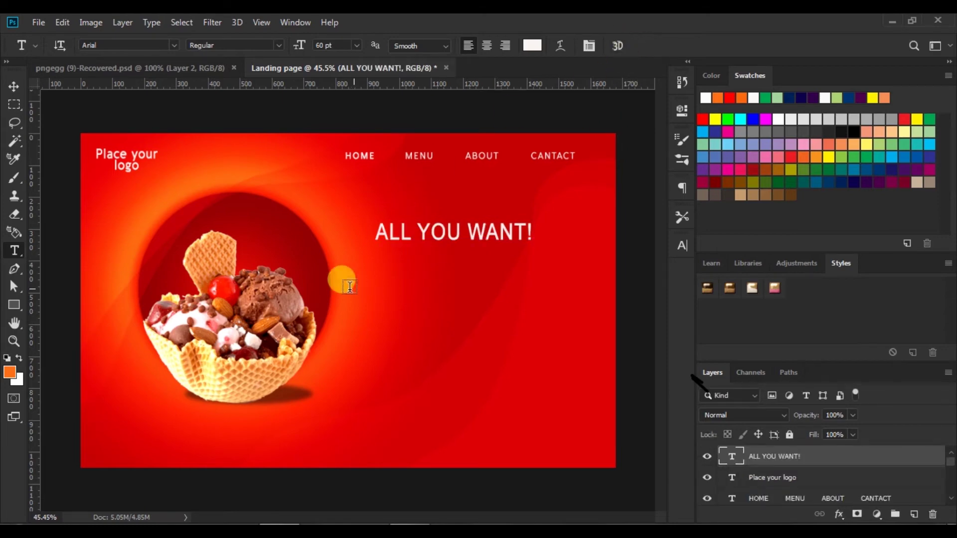
Step: Start another text line below "ALL YOU WANT!" in Swis721 Hv BT Heavy, 121 pt
{"action": "left_click", "coordinate": [367, 269]}
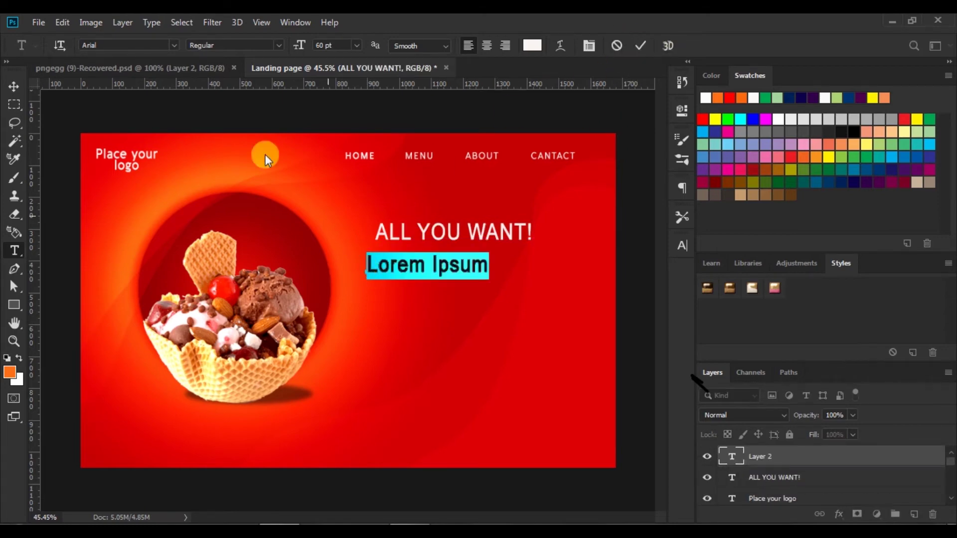
{"action": "left_click", "coordinate": [172, 44]}
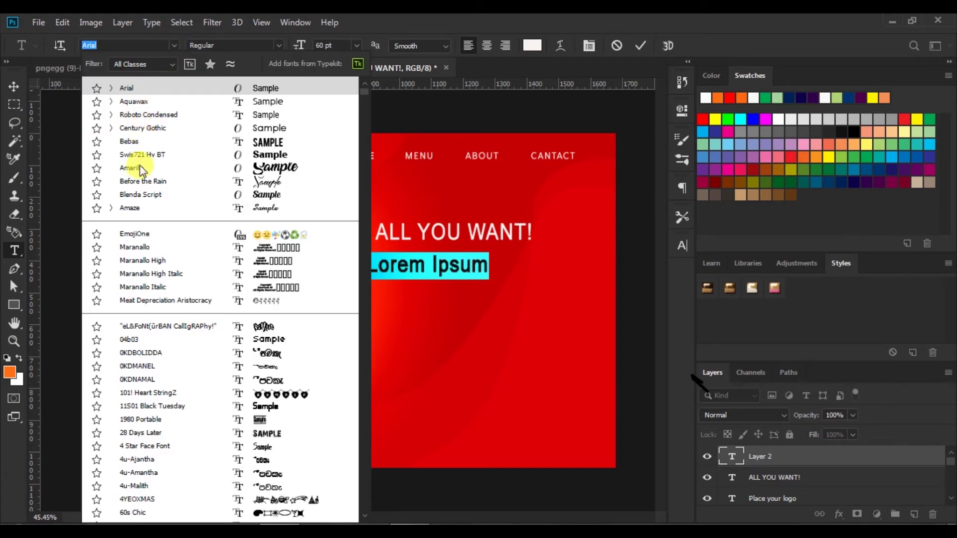
{"action": "left_click", "coordinate": [261, 154]}
{"action": "left_click", "coordinate": [321, 44]}
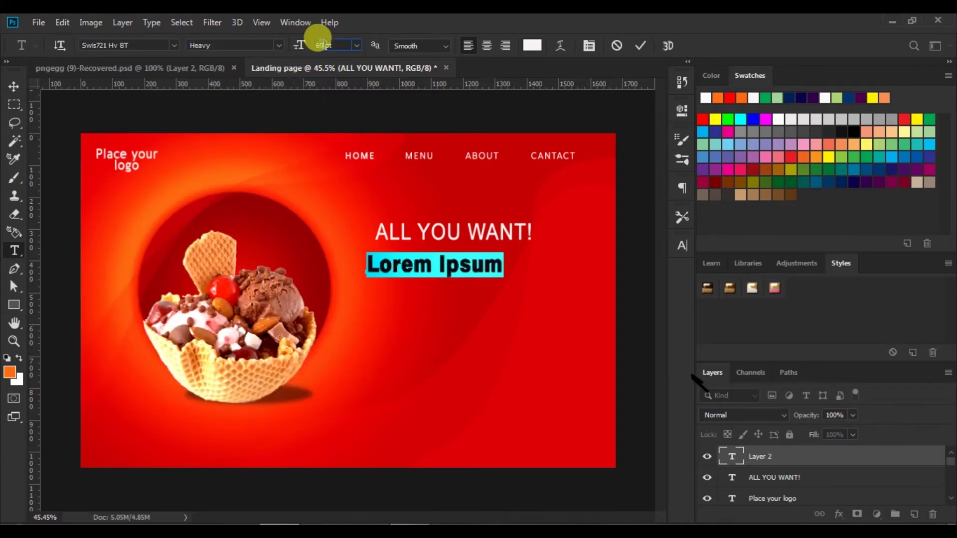
{"action": "type", "text": "121"}
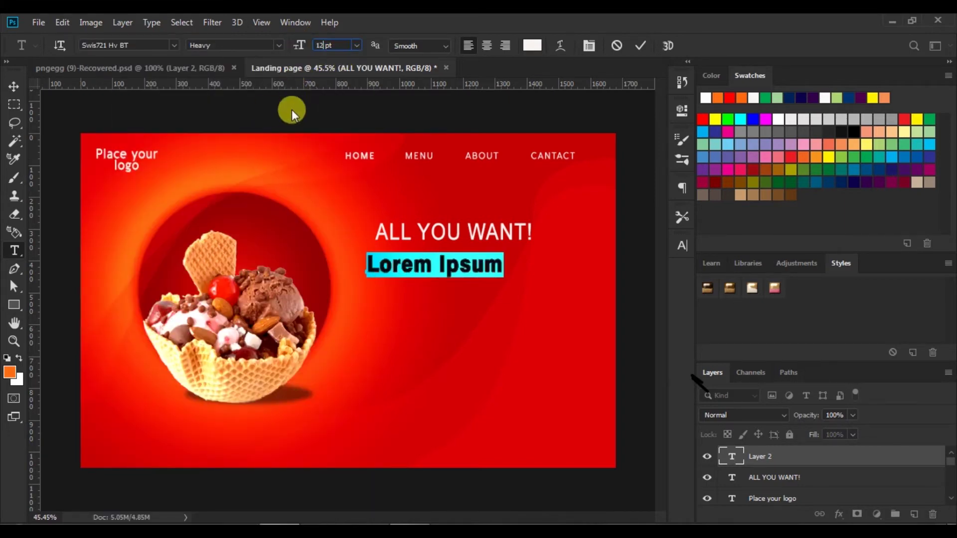
{"action": "key", "text": "Return"}
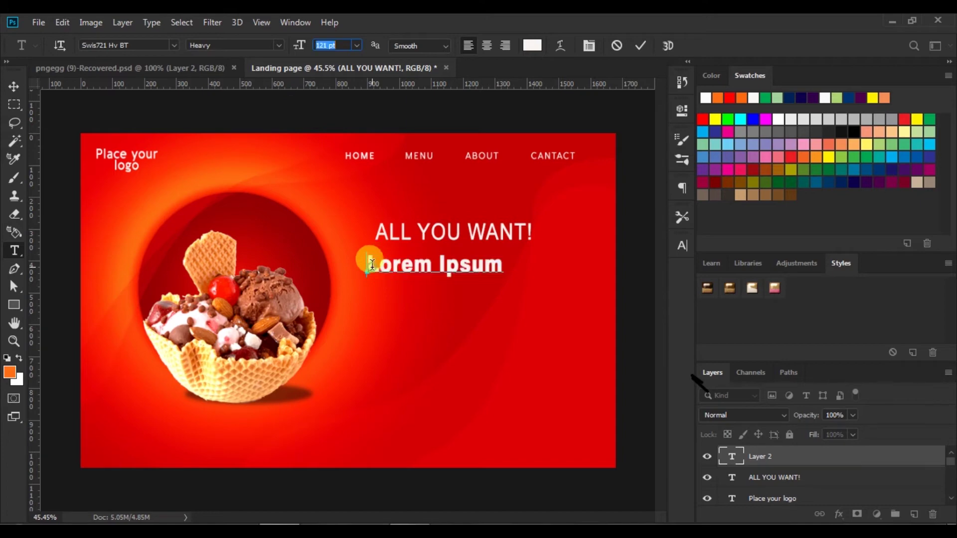
{"action": "key", "text": "Return"}
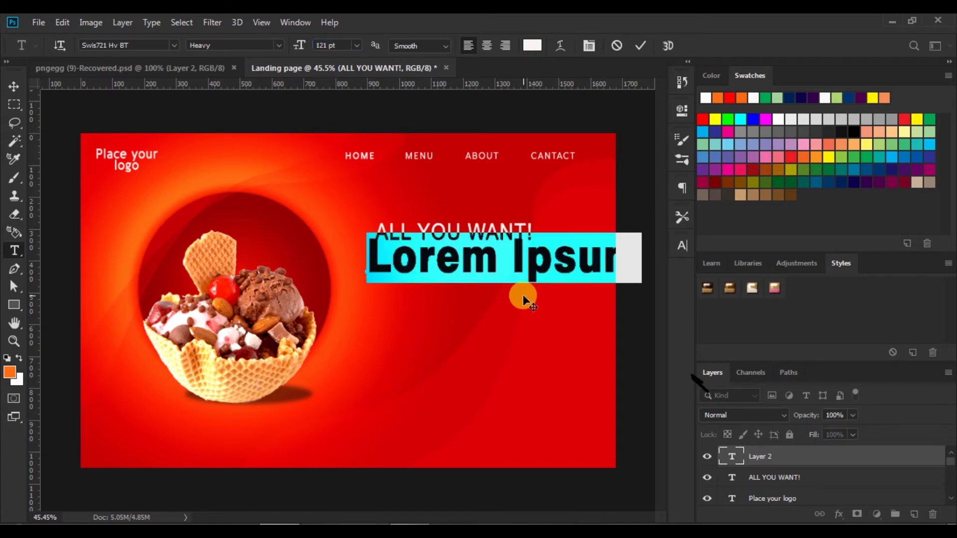
Step: Enter "ICE CREAM" as the headline text and move it directly beneath "ALL YOU WANT!"
{"action": "type", "text": "ICE"}
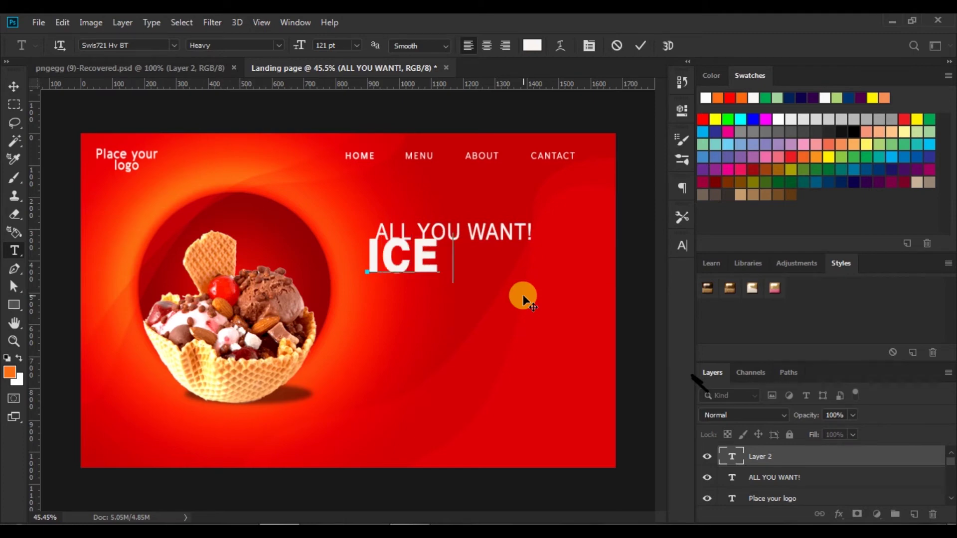
{"action": "type", "text": " CREAM"}
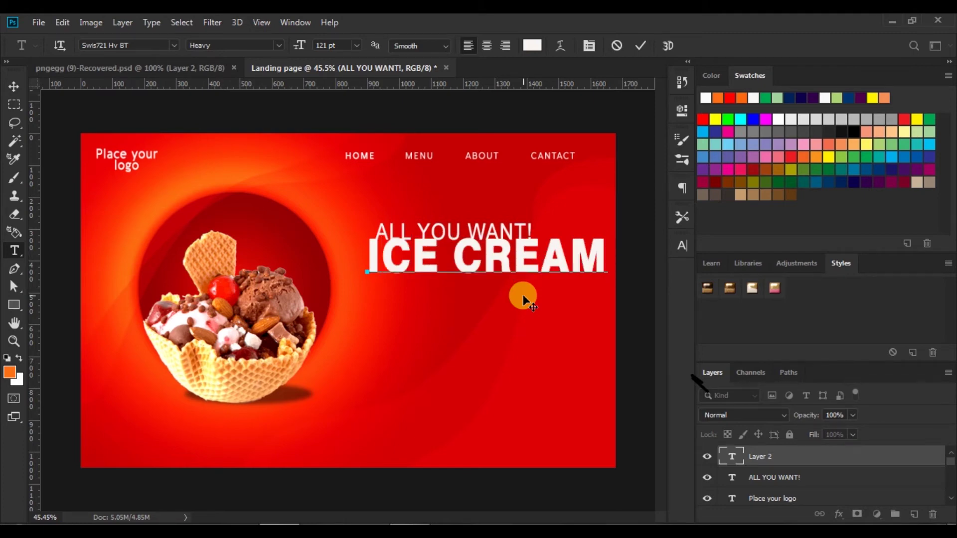
{"action": "left_click_drag", "start_coordinate": [465, 294], "coordinate": [441, 301]}
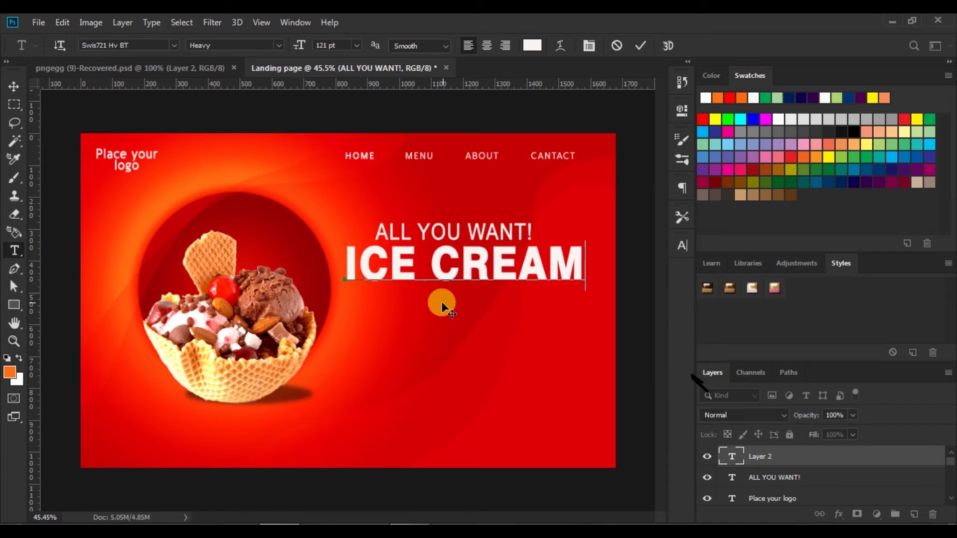
Step: Set the tracking of the whole "ICE CREAM" headline to -20
{"action": "double_click", "coordinate": [345, 264]}
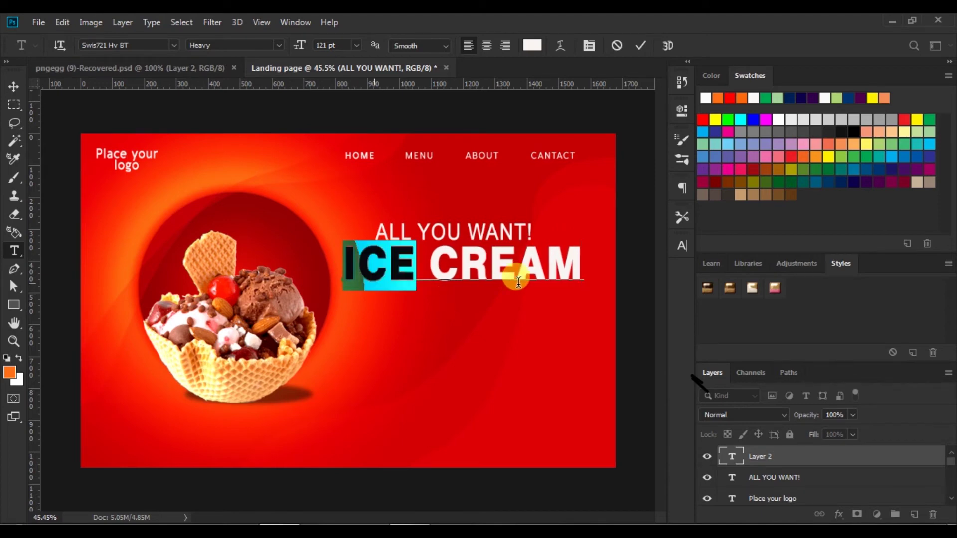
{"action": "left_click_drag", "start_coordinate": [518, 281], "coordinate": [578, 279]}
{"action": "left_click", "coordinate": [682, 245]}
{"action": "left_click", "coordinate": [628, 281]}
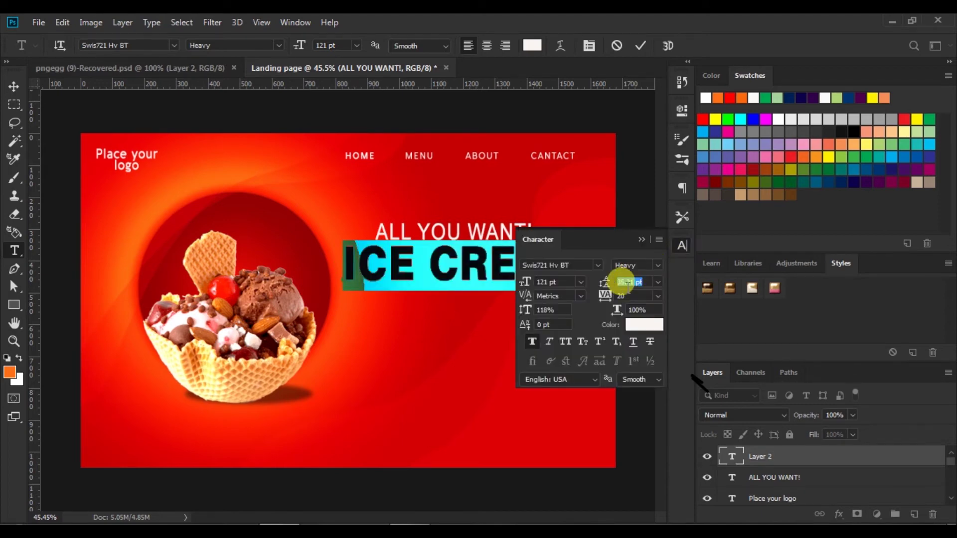
{"action": "left_click_drag", "start_coordinate": [605, 296], "coordinate": [606, 302]}
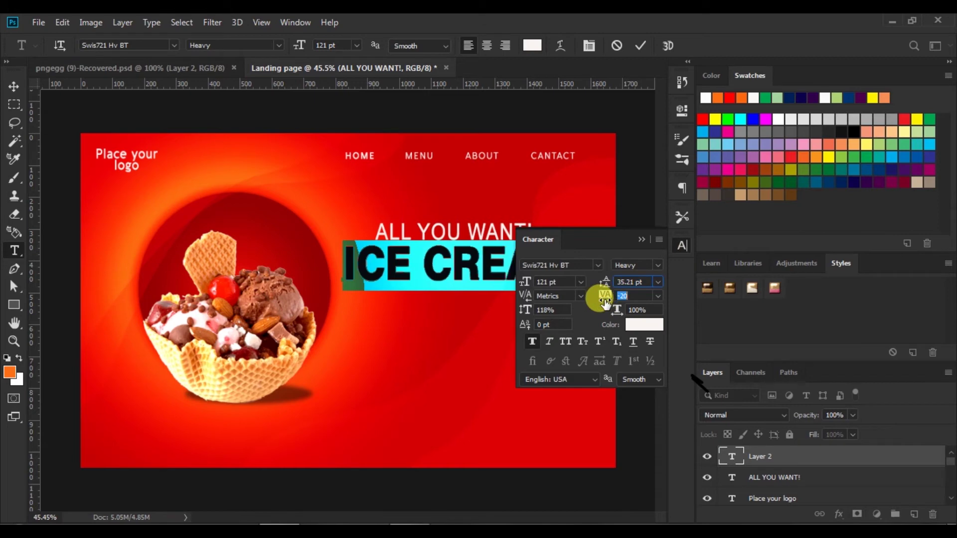
Step: Commit the edited "ICE CREAM" headline and close the character settings
{"action": "left_click", "coordinate": [676, 156]}
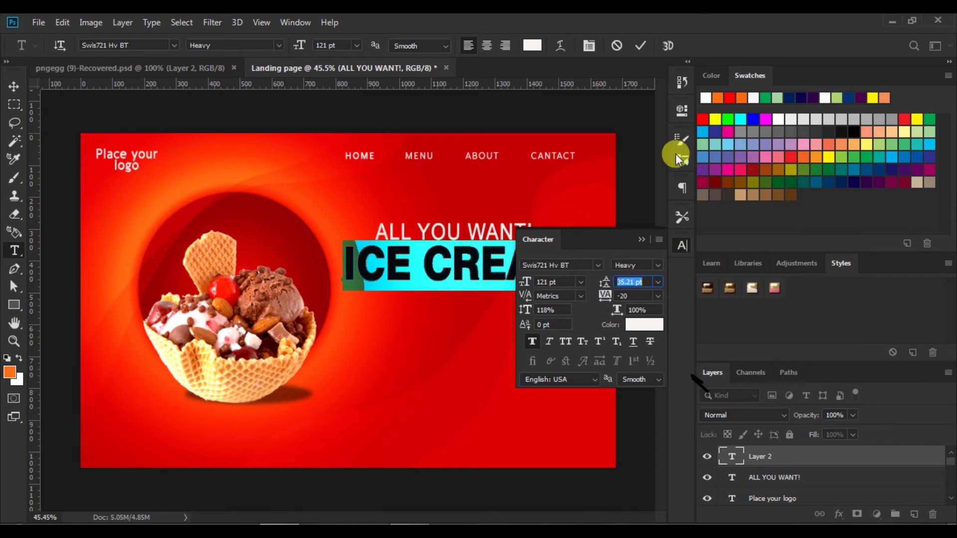
{"action": "left_click", "coordinate": [641, 46]}
{"action": "left_click", "coordinate": [642, 240]}
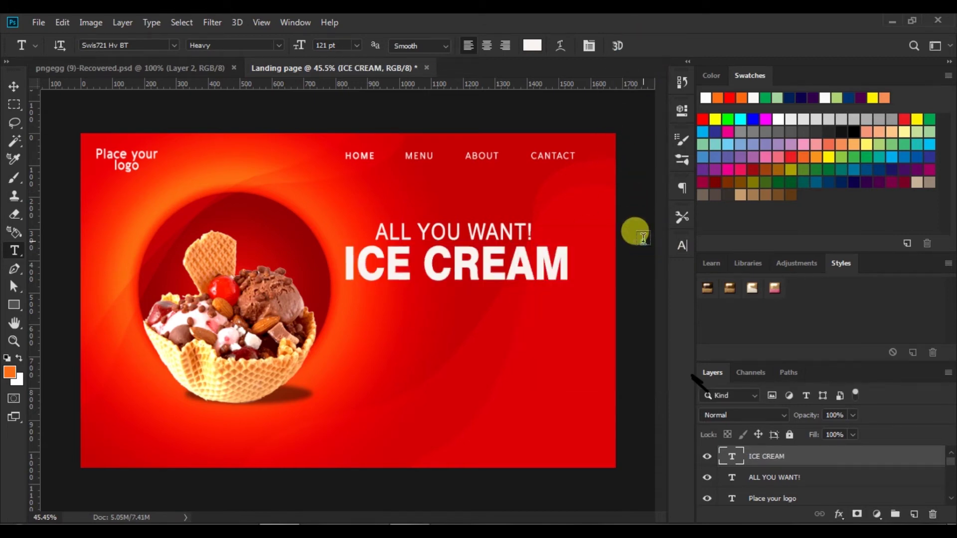
Step: Align the "ALL YOU WANT!" and "ICE CREAM" lines on their horizontal centers and shift both slightly to the right
{"action": "left_click", "coordinate": [14, 86]}
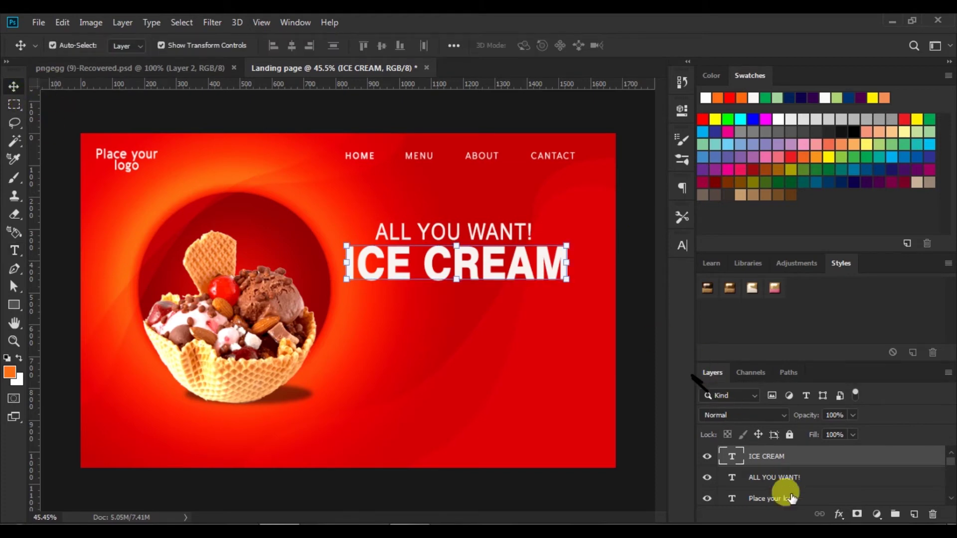
{"action": "left_click", "coordinate": [781, 479], "text": "ctrl"}
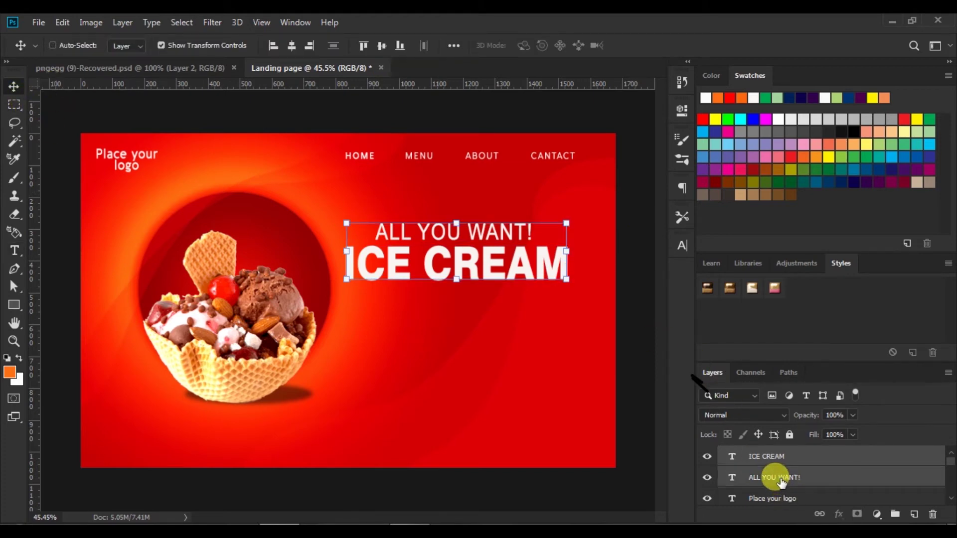
{"action": "left_click", "coordinate": [300, 45]}
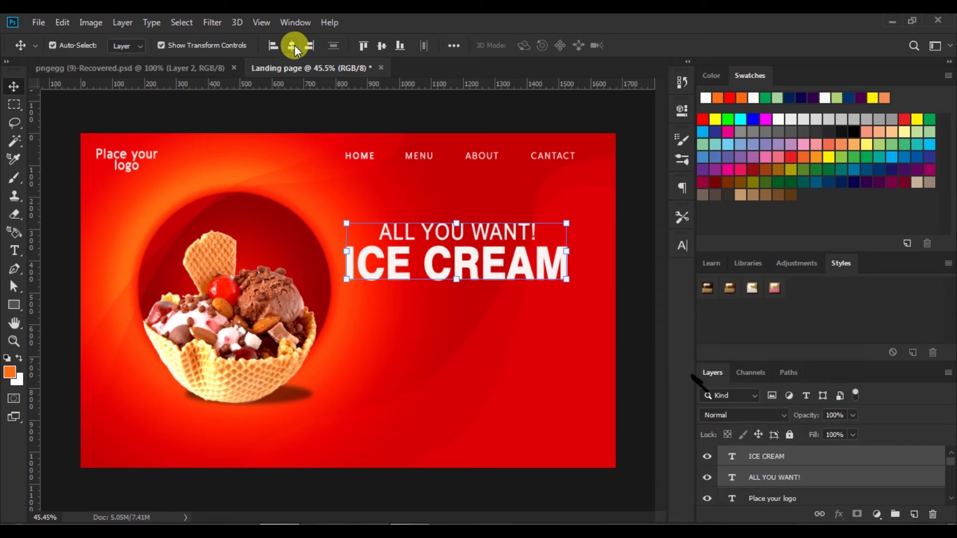
{"action": "left_click_drag", "start_coordinate": [492, 263], "coordinate": [495, 267]}
{"action": "left_click", "coordinate": [622, 262]}
Step: Set the font for a new text line to Century Gothic Regular at 30 pt
{"action": "left_click", "coordinate": [15, 251]}
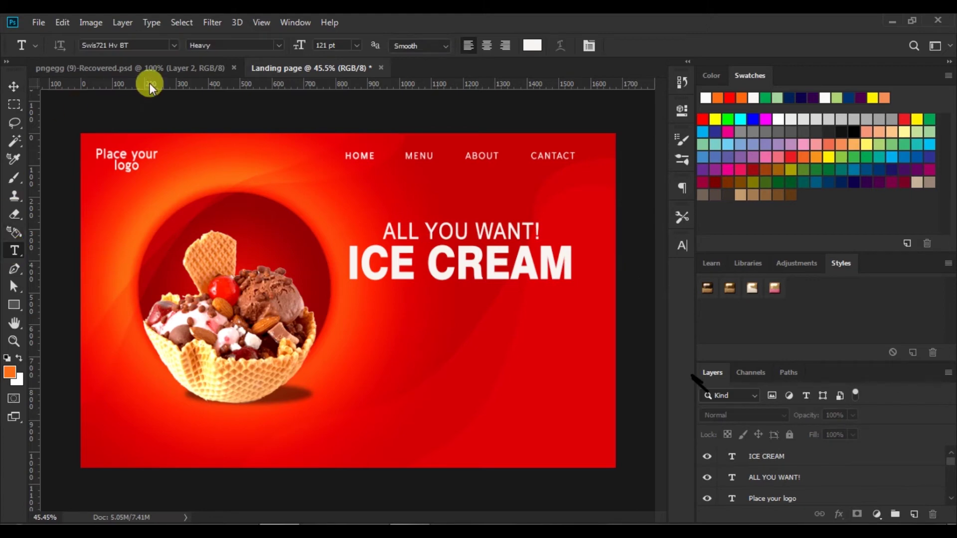
{"action": "left_click", "coordinate": [173, 44]}
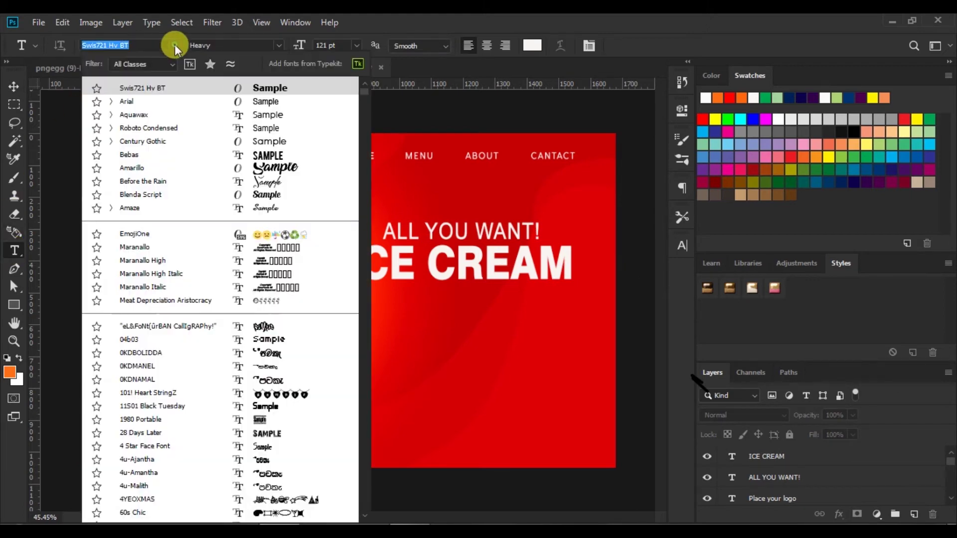
{"action": "left_click", "coordinate": [261, 139]}
{"action": "left_click", "coordinate": [357, 45]}
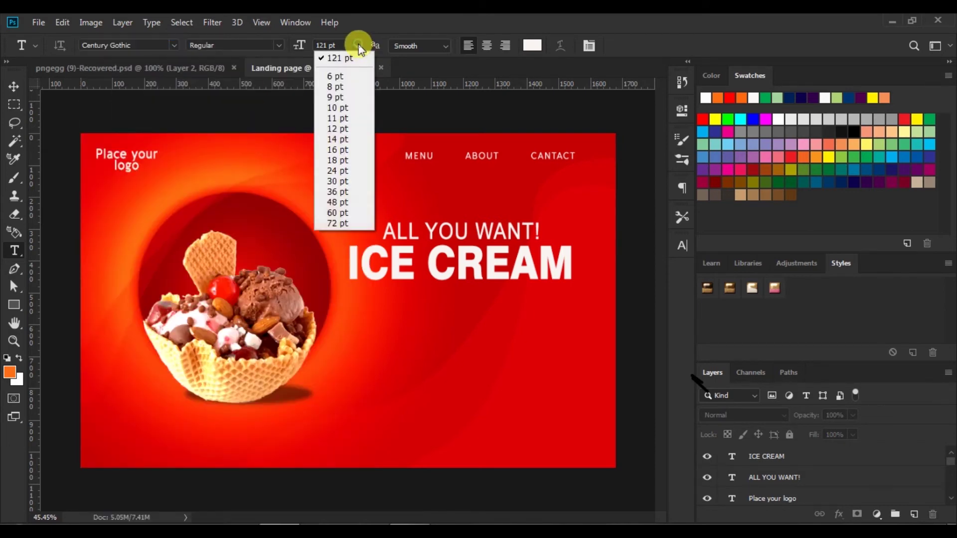
{"action": "left_click", "coordinate": [335, 164]}
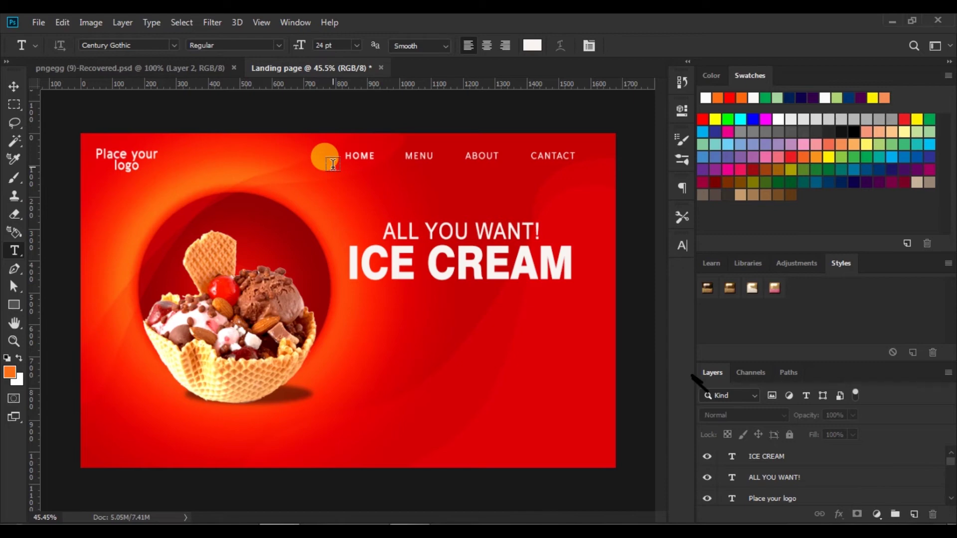
{"action": "left_click", "coordinate": [355, 44]}
{"action": "left_click", "coordinate": [334, 176]}
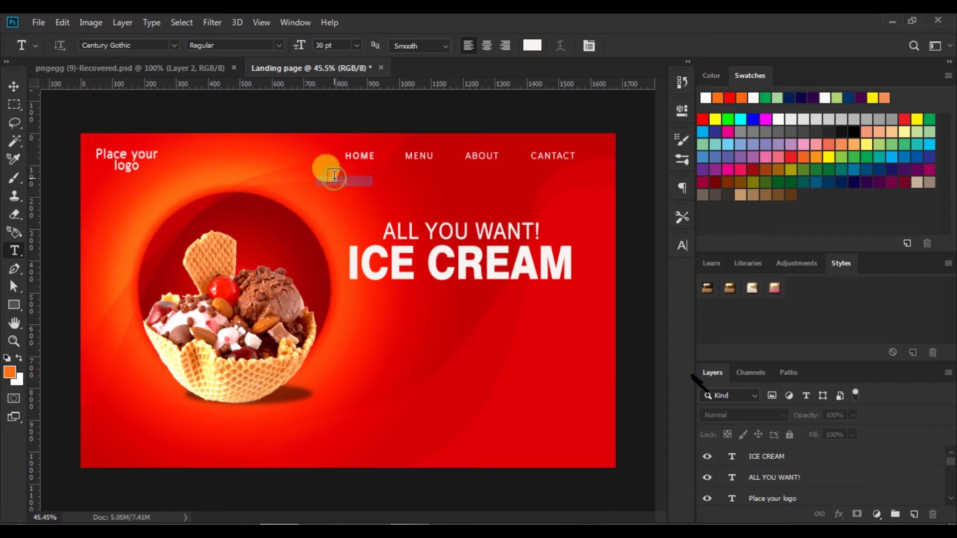
Step: Add the tagline "MORE THEM 40 FLAVORS TO CHOOSE FROM" just below the "ICE CREAM" headline
{"action": "left_click", "coordinate": [350, 296]}
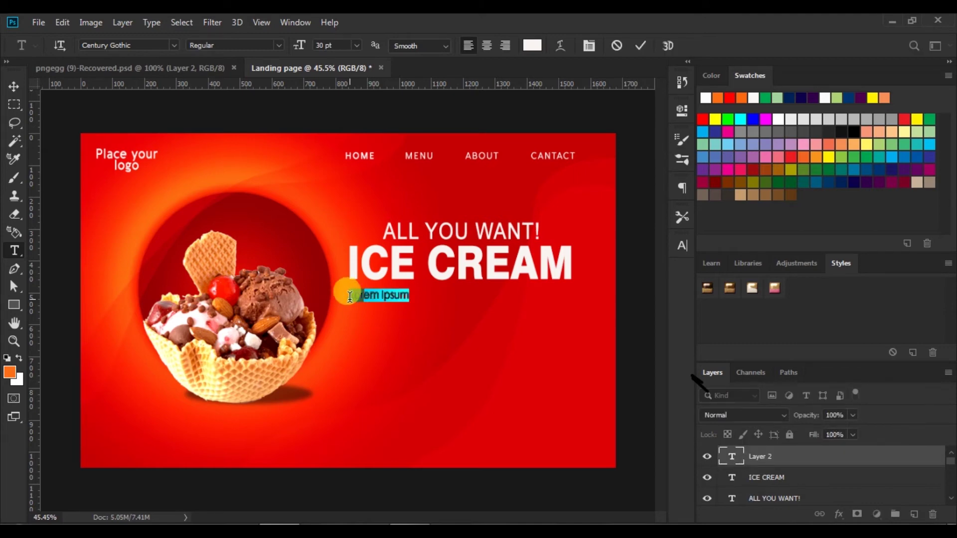
{"action": "type", "text": "MORE THEM 40"}
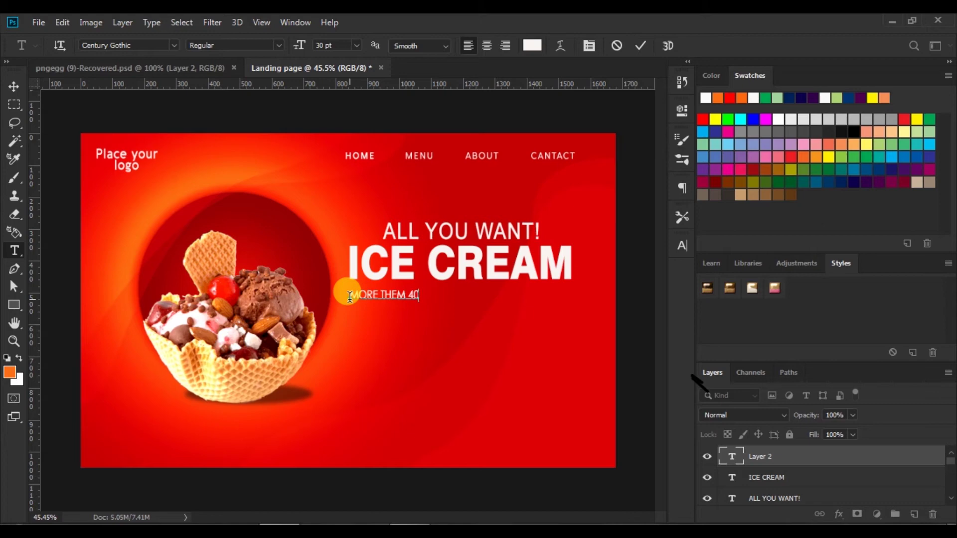
{"action": "type", "text": " FLAVORS TO CHOOSE F"}
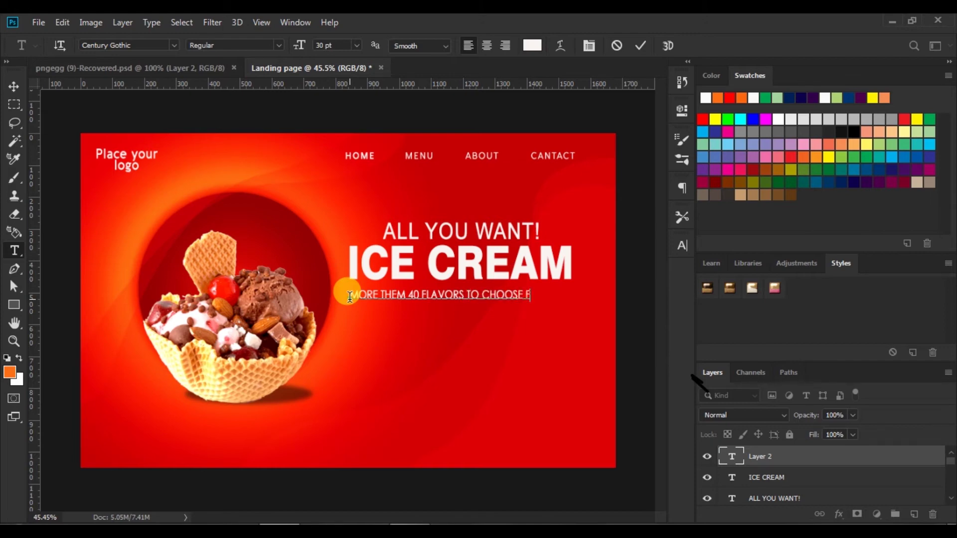
{"action": "type", "text": "ROM"}
Step: Set the tracking of the "MORE THEM 40 FLAVORS TO CHOOSE FROM" tagline to 80 and commit the text
{"action": "left_click_drag", "start_coordinate": [350, 297], "coordinate": [551, 299]}
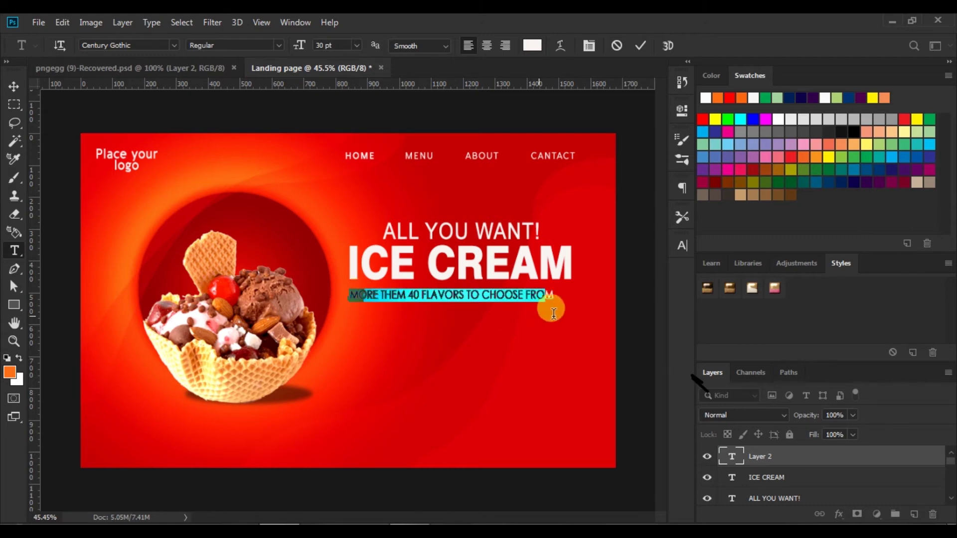
{"action": "left_click", "coordinate": [680, 247]}
{"action": "left_click", "coordinate": [621, 283]}
{"action": "left_click", "coordinate": [606, 297]}
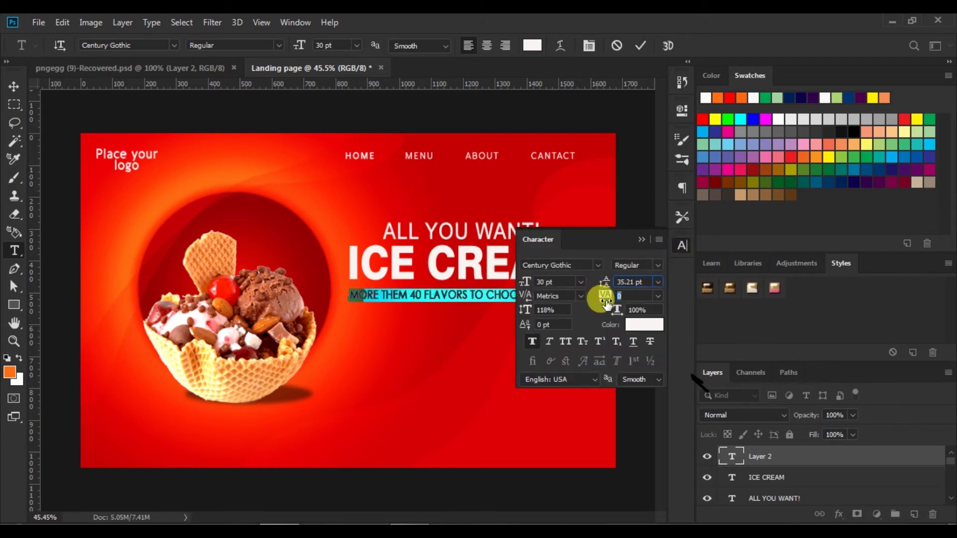
{"action": "left_click_drag", "start_coordinate": [606, 302], "coordinate": [609, 302]}
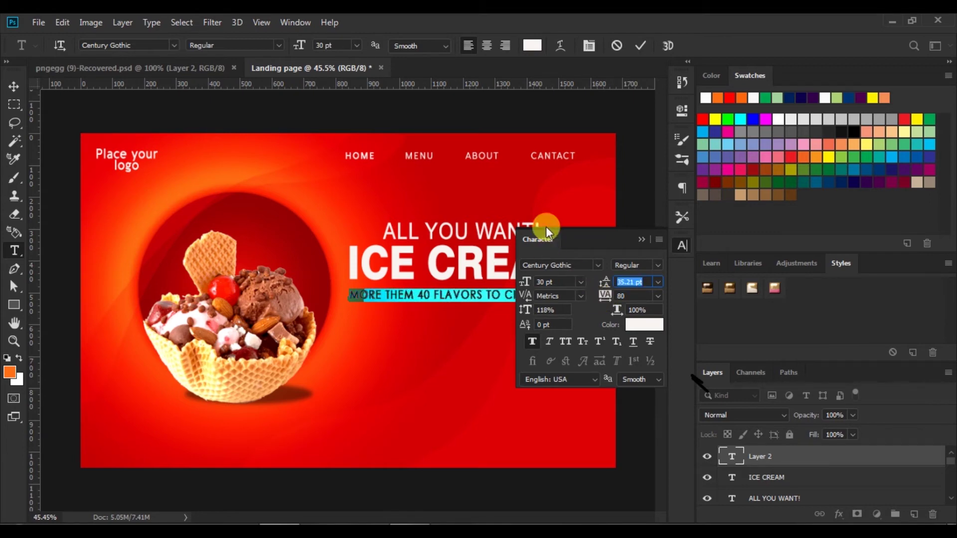
{"action": "left_click", "coordinate": [640, 45]}
{"action": "left_click", "coordinate": [642, 239]}
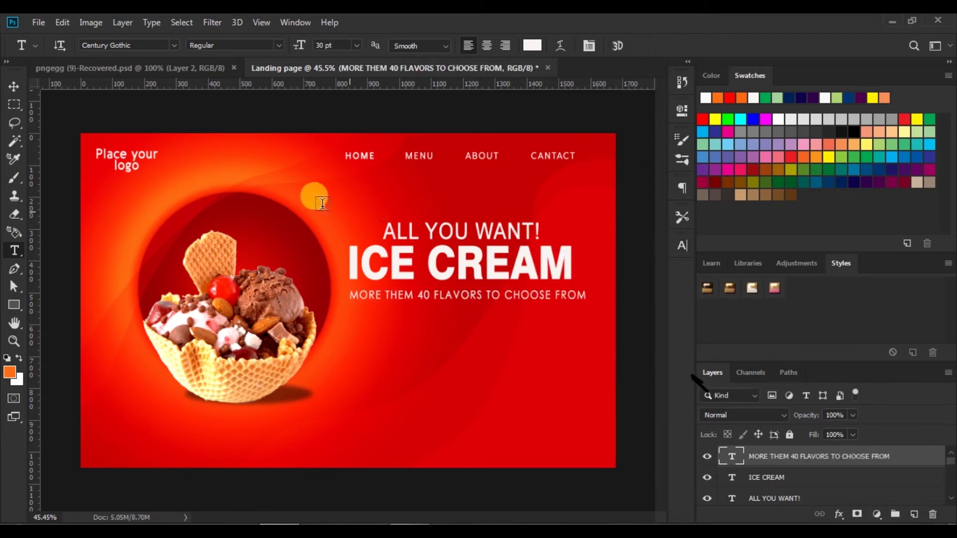
Step: Move the tagline up closer to "ICE CREAM", then center-align all three text lines horizontally and nudge them slightly right
{"action": "left_click", "coordinate": [14, 86]}
{"action": "left_click_drag", "start_coordinate": [518, 292], "coordinate": [508, 288]}
{"action": "left_click", "coordinate": [760, 497], "text": "shift"}
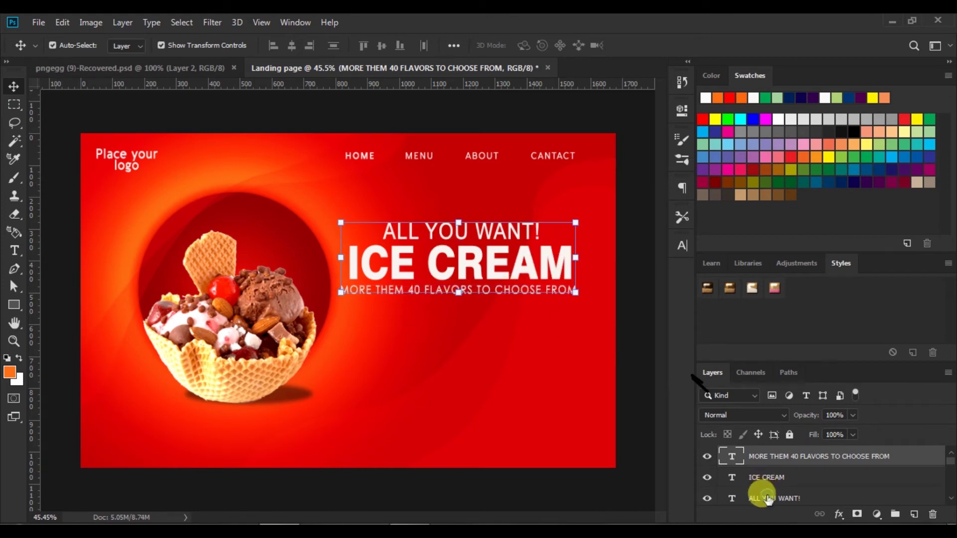
{"action": "left_click", "coordinate": [291, 46]}
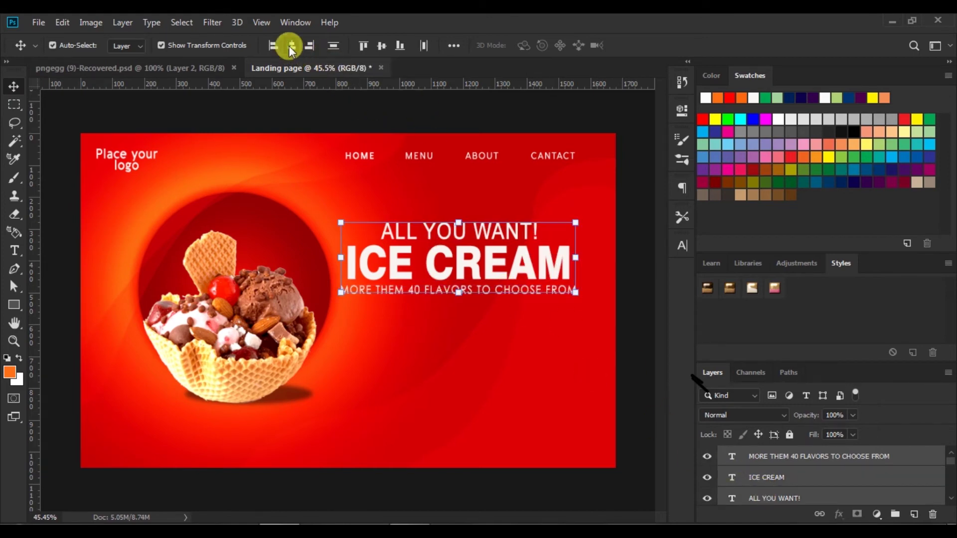
{"action": "left_click", "coordinate": [486, 263]}
{"action": "left_click_drag", "start_coordinate": [487, 263], "coordinate": [491, 270]}
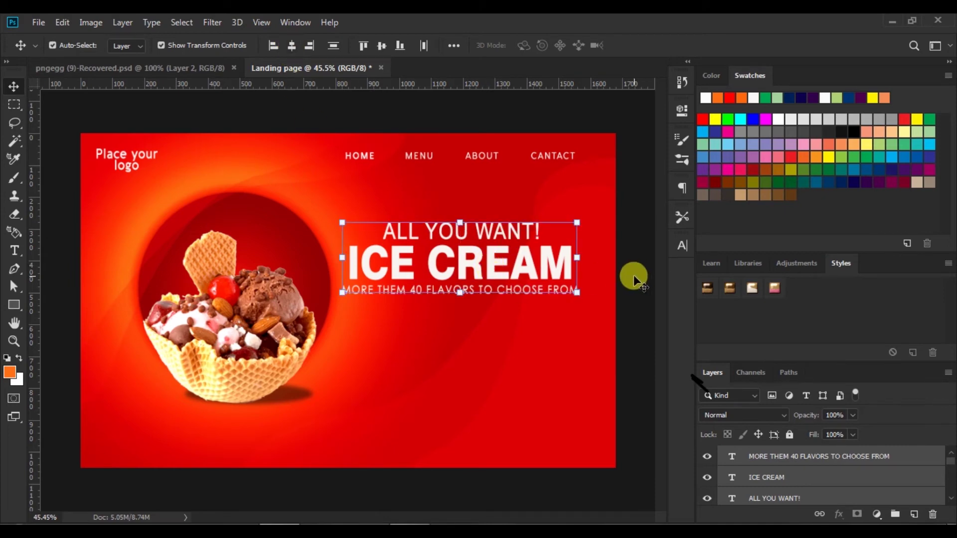
{"action": "left_click", "coordinate": [634, 277]}
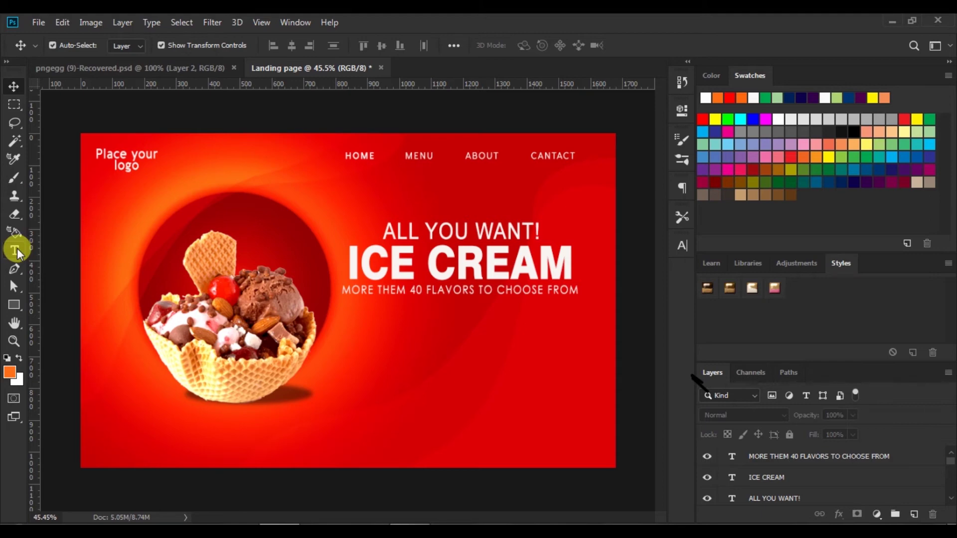
Step: Draw a rectangle of about 239 x 69 px centered below the tagline and set its fill to none
{"action": "left_click", "coordinate": [14, 308]}
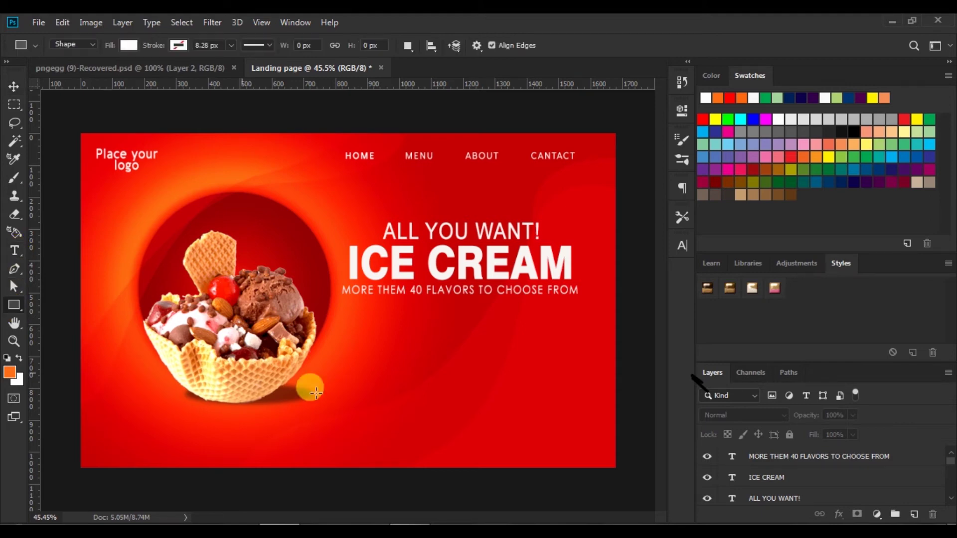
{"action": "left_click_drag", "start_coordinate": [417, 341], "coordinate": [494, 362]}
{"action": "left_click", "coordinate": [482, 192]}
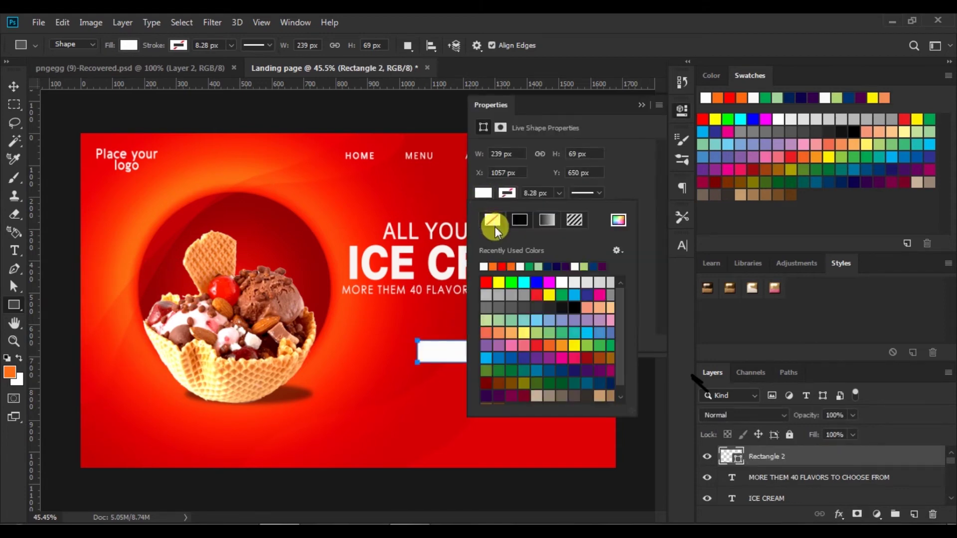
{"action": "left_click", "coordinate": [494, 221]}
Step: Give the rectangle an orange stroke 3.15 px wide and deselect it
{"action": "left_click", "coordinate": [507, 192]}
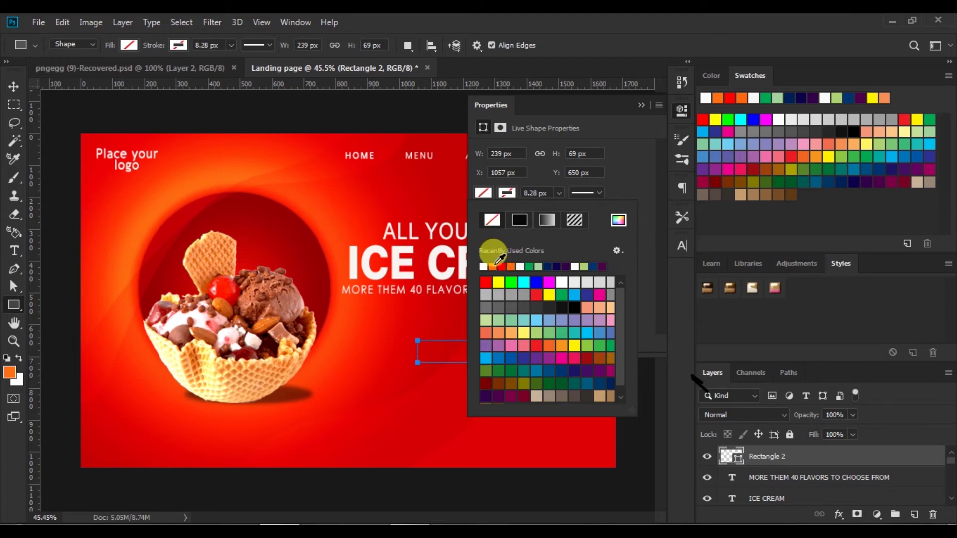
{"action": "left_click", "coordinate": [494, 267]}
{"action": "left_click", "coordinate": [559, 193]}
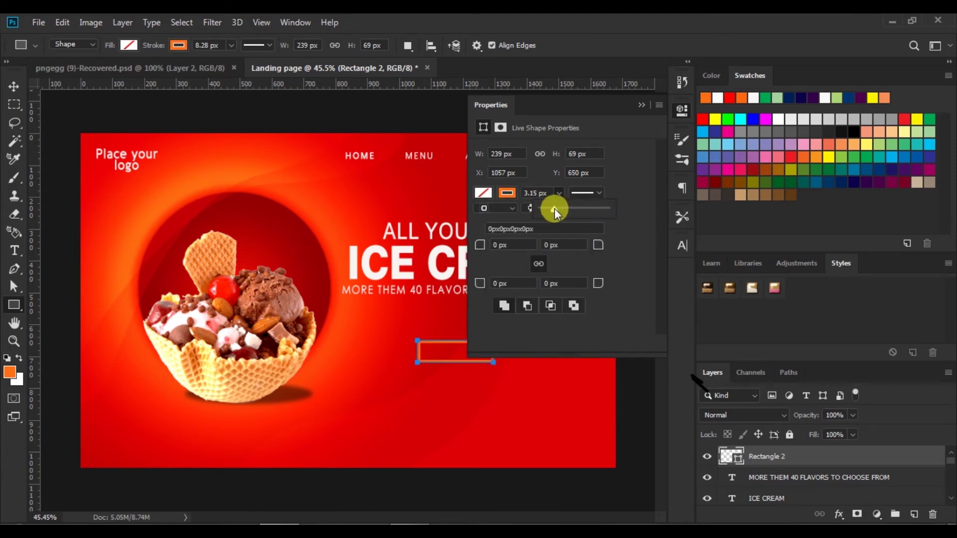
{"action": "left_click", "coordinate": [641, 106]}
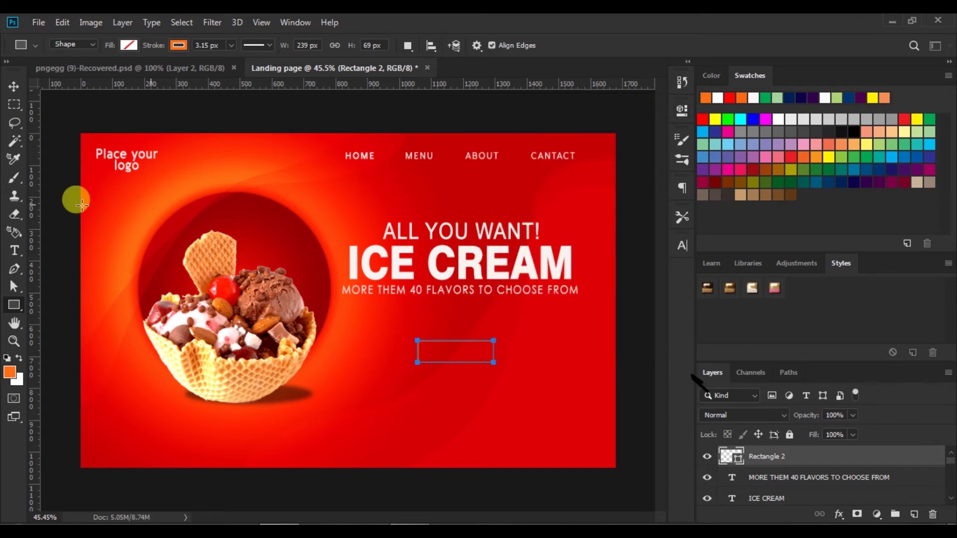
{"action": "left_click", "coordinate": [15, 86]}
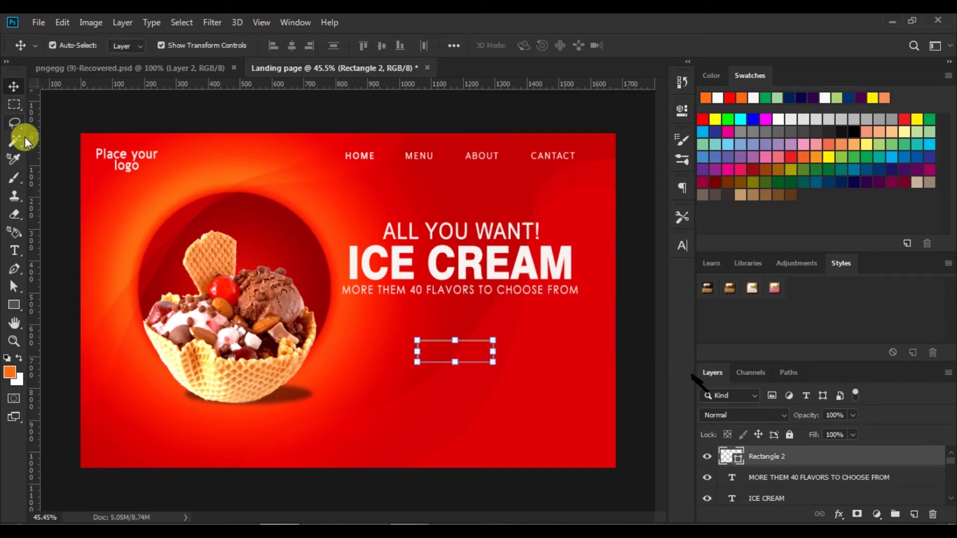
{"action": "left_click", "coordinate": [633, 260]}
Step: Add the text "ORDER NOW" inside the orange outlined rectangle
{"action": "left_click", "coordinate": [14, 252]}
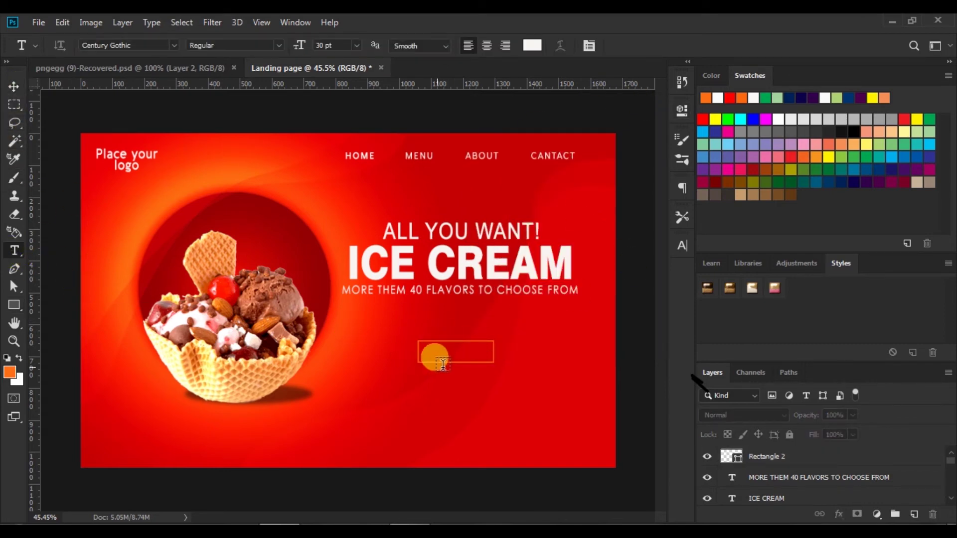
{"action": "left_click", "coordinate": [426, 349]}
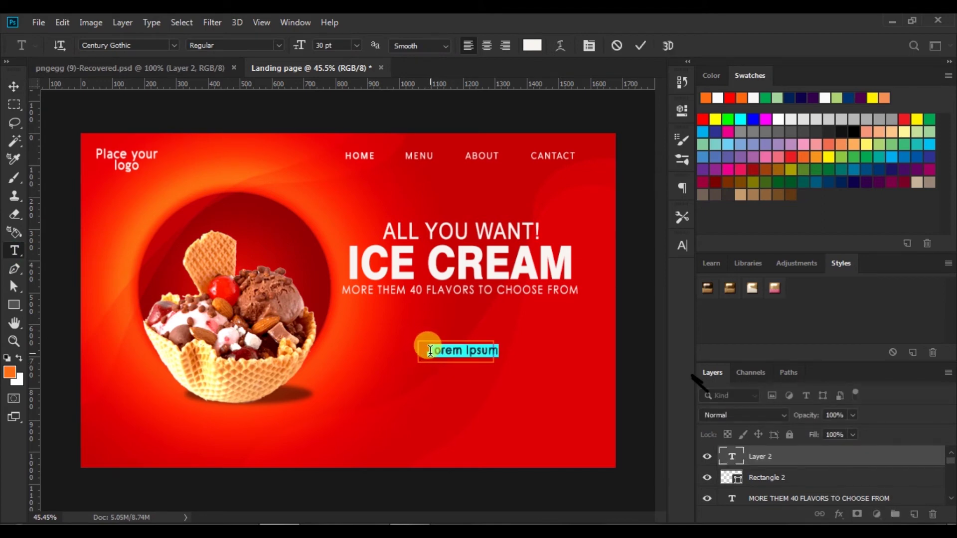
{"action": "type", "text": "ORDER NOW"}
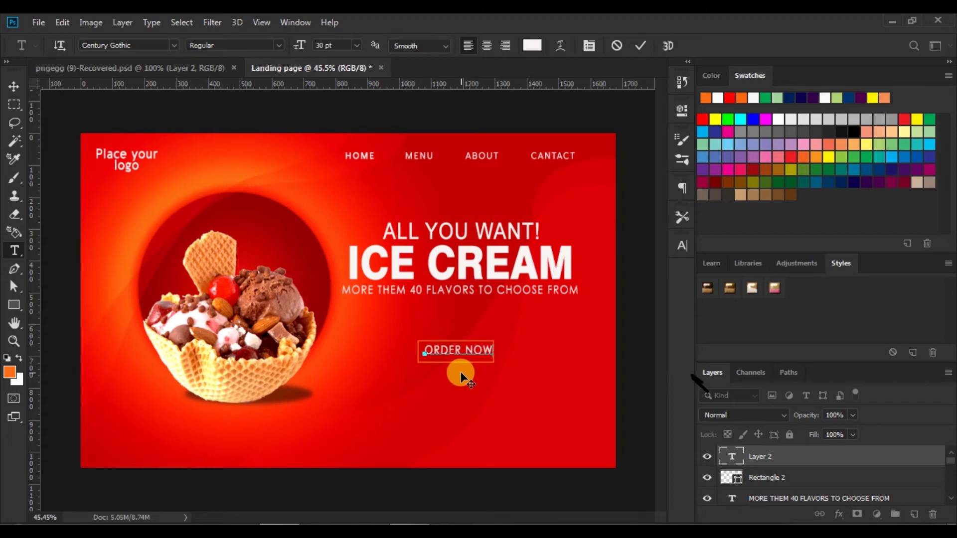
Step: Set the size of the "ORDER NOW" text to 26 pt and commit it
{"action": "left_click_drag", "start_coordinate": [425, 352], "coordinate": [496, 351]}
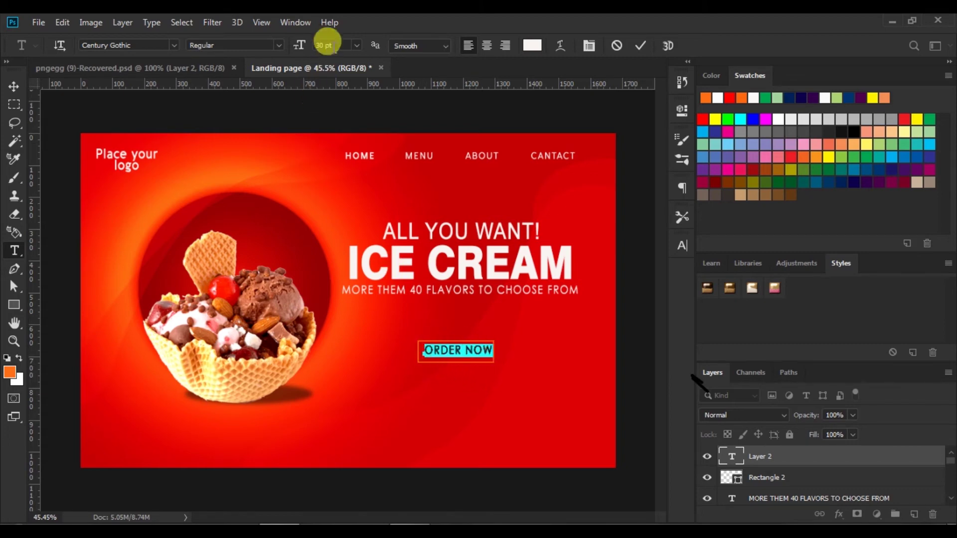
{"action": "type", "text": "26"}
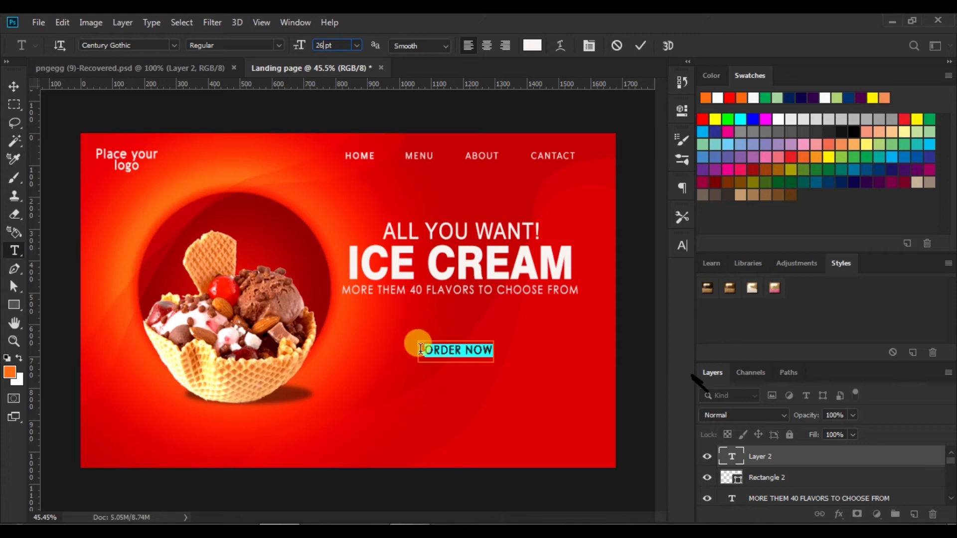
{"action": "key", "text": "Return"}
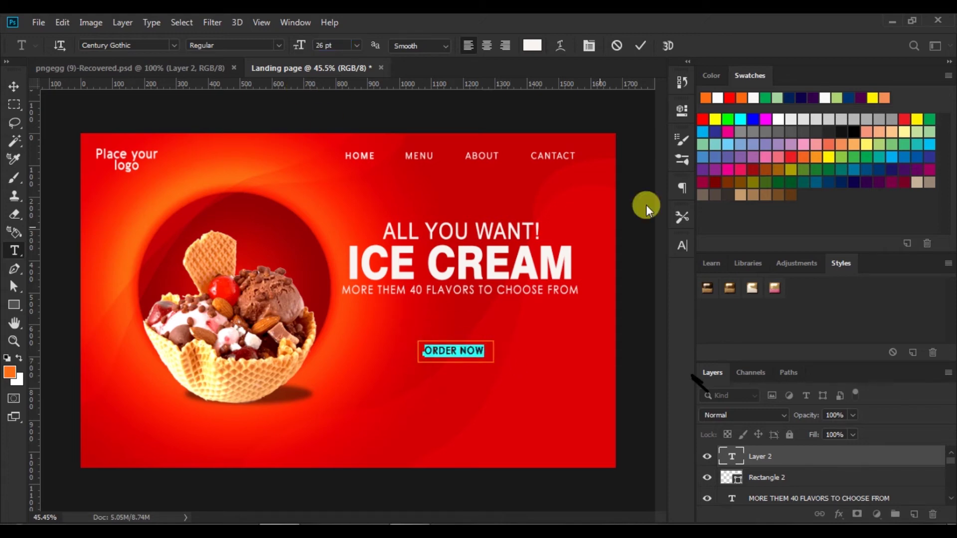
{"action": "left_click", "coordinate": [641, 48]}
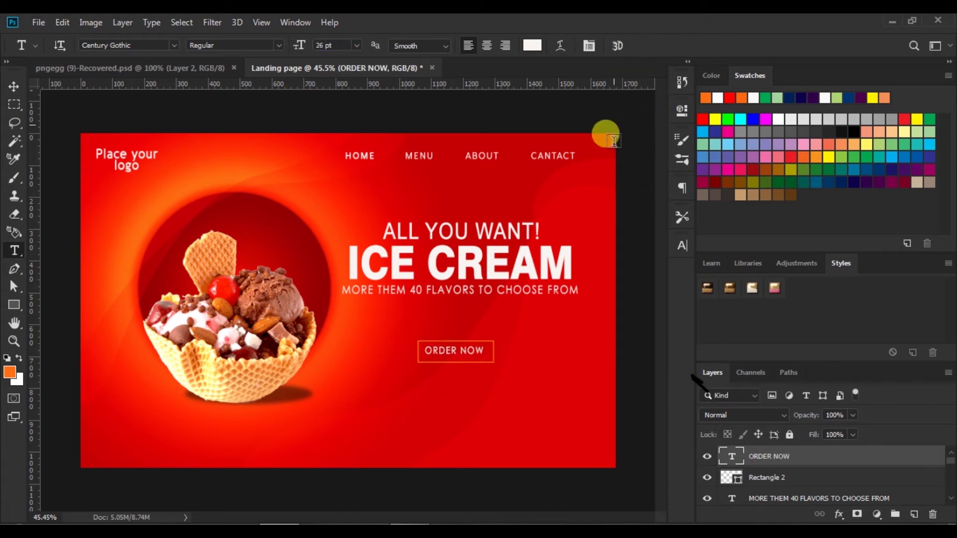
Step: Select the "ORDER NOW" text together with its outlined rectangle and align their centers horizontally and vertically
{"action": "left_click", "coordinate": [730, 477]}
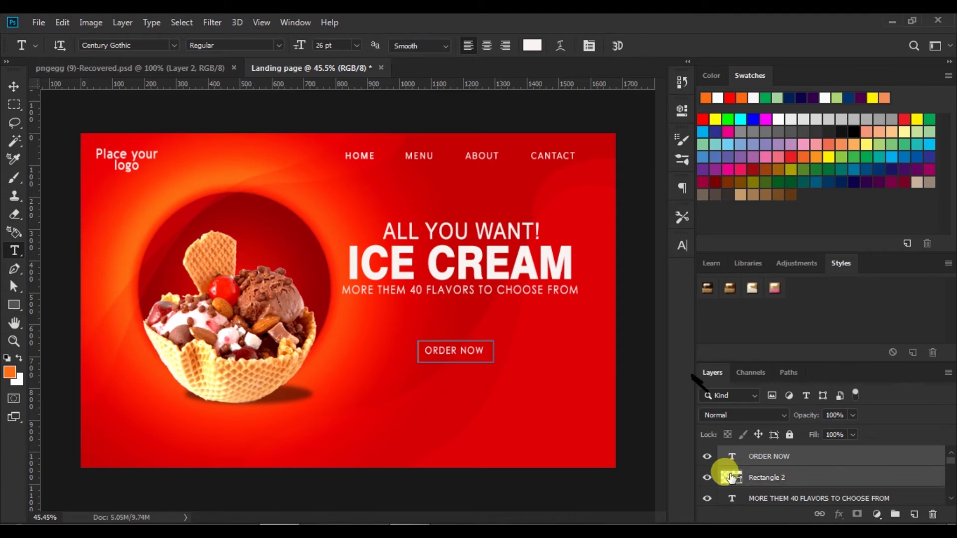
{"action": "left_click", "coordinate": [11, 83]}
{"action": "left_click", "coordinate": [289, 46]}
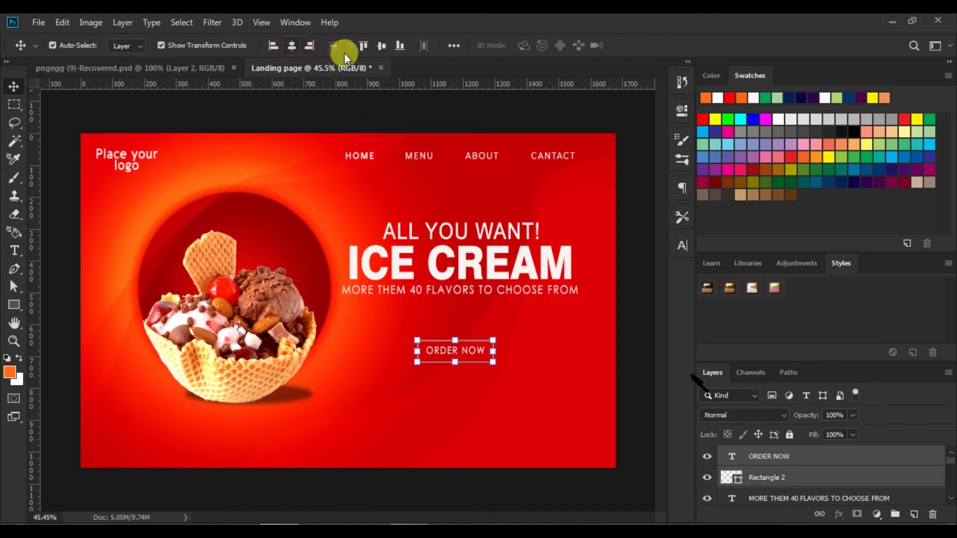
{"action": "left_click", "coordinate": [379, 45]}
Step: Move the "ORDER NOW" text and its rectangle together slightly right and up, centering them under the tagline, and deselect them
{"action": "left_click", "coordinate": [467, 348]}
{"action": "left_click_drag", "start_coordinate": [465, 349], "coordinate": [463, 351]}
{"action": "left_click_drag", "start_coordinate": [459, 351], "coordinate": [466, 349]}
{"action": "left_click", "coordinate": [777, 456], "text": "shift"}
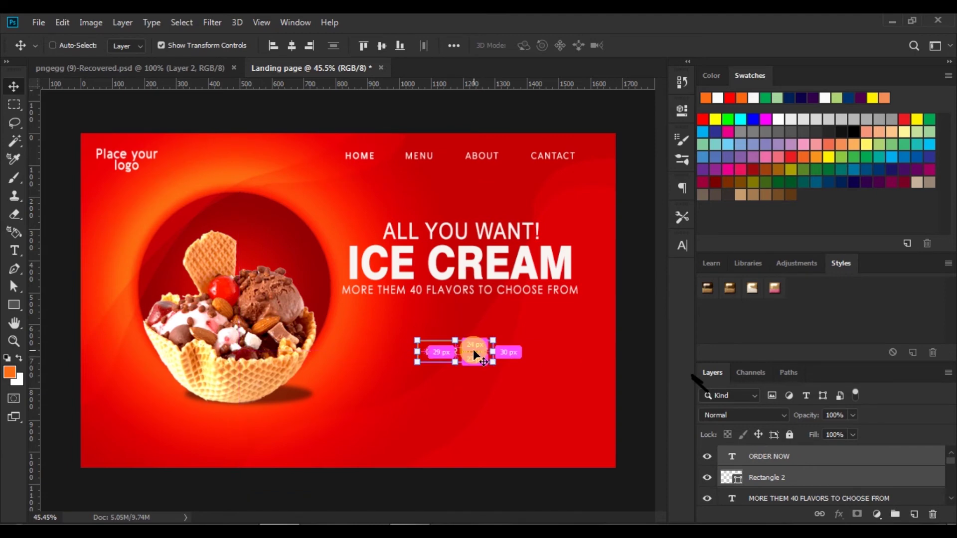
{"action": "left_click_drag", "start_coordinate": [473, 349], "coordinate": [481, 352]}
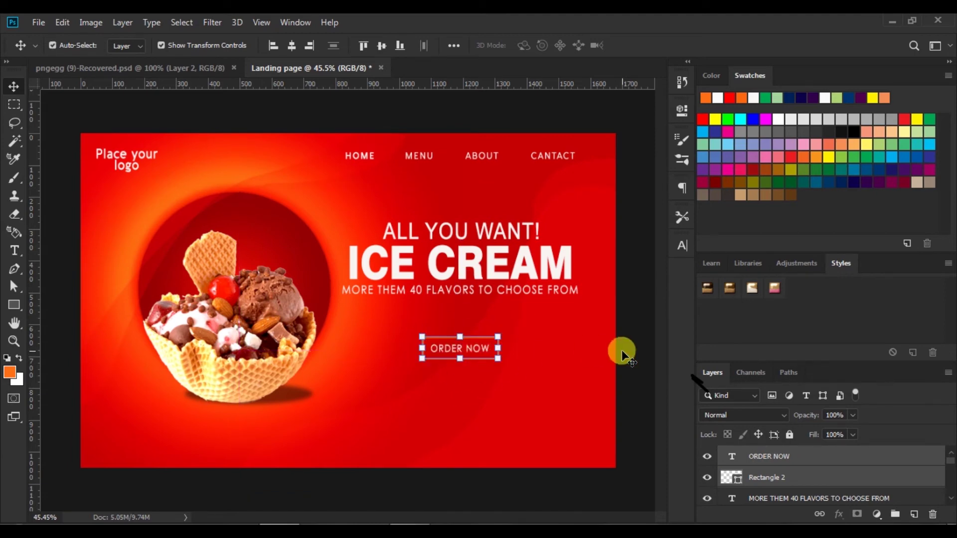
{"action": "left_click", "coordinate": [622, 350]}
{"action": "left_click", "coordinate": [13, 251]}
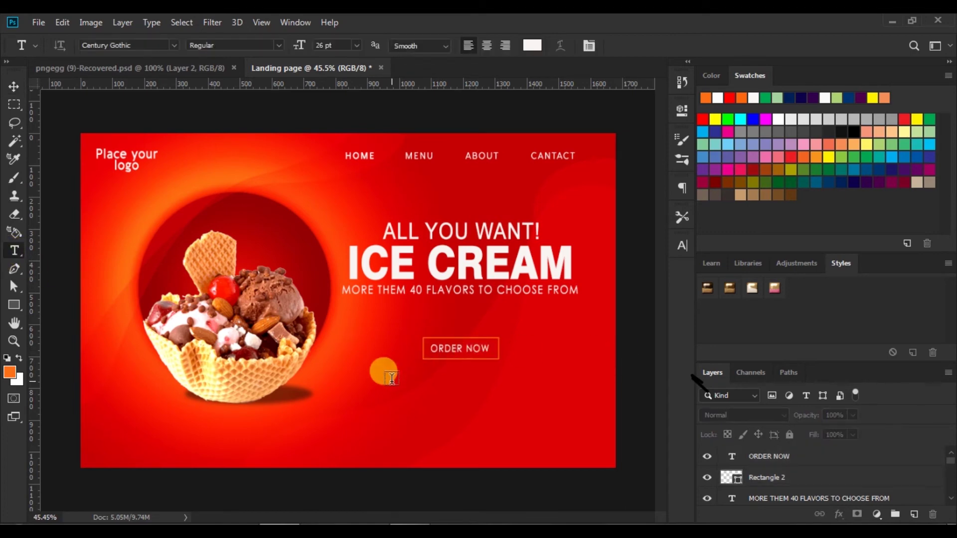
{"action": "left_click", "coordinate": [399, 376]}
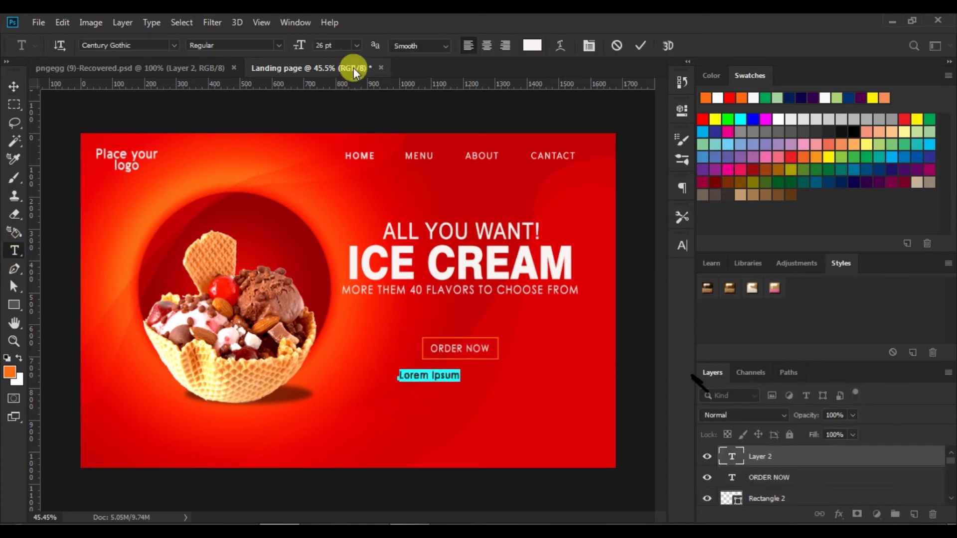
{"action": "left_click", "coordinate": [356, 45]}
{"action": "left_click", "coordinate": [341, 181]}
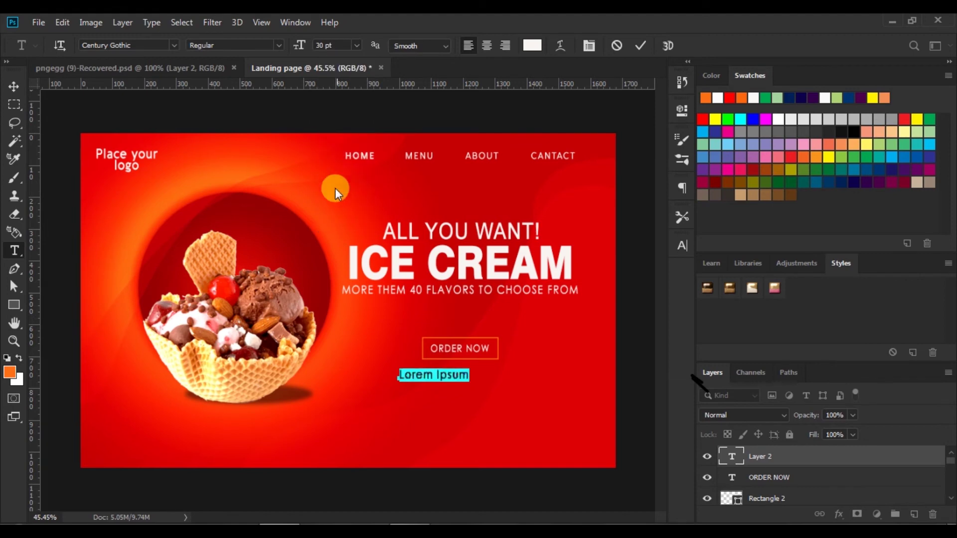
{"action": "type", "text": "www"}
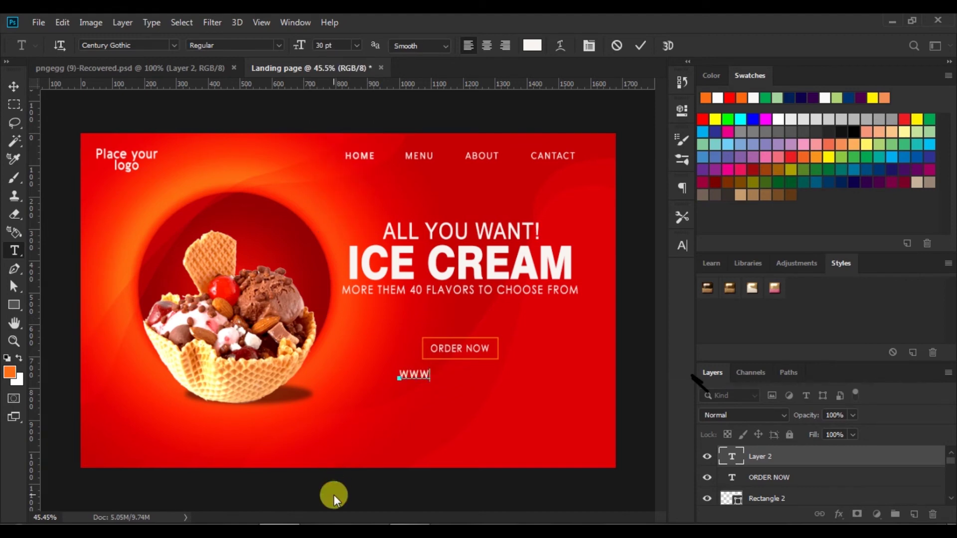
{"action": "type", "text": ".yourwebsite.com"}
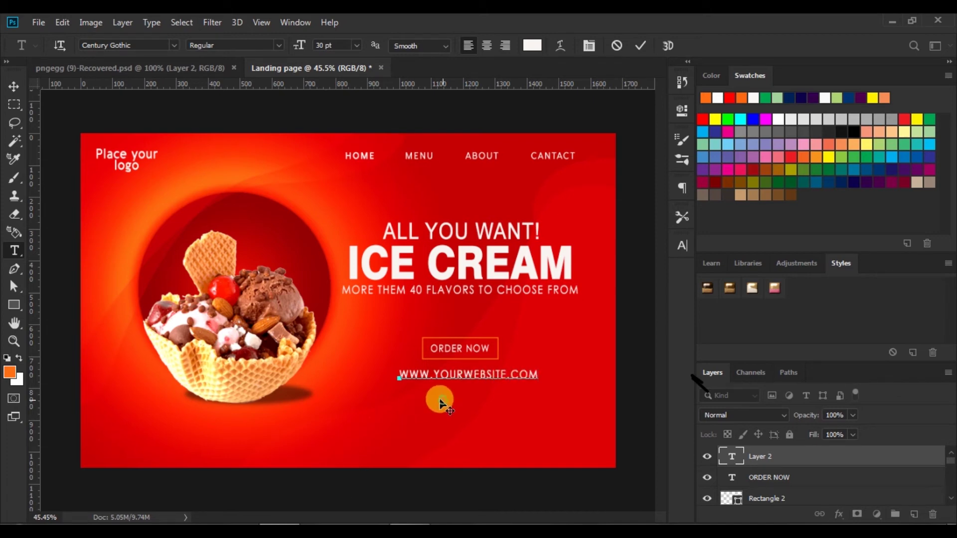
{"action": "left_click_drag", "start_coordinate": [440, 400], "coordinate": [437, 399]}
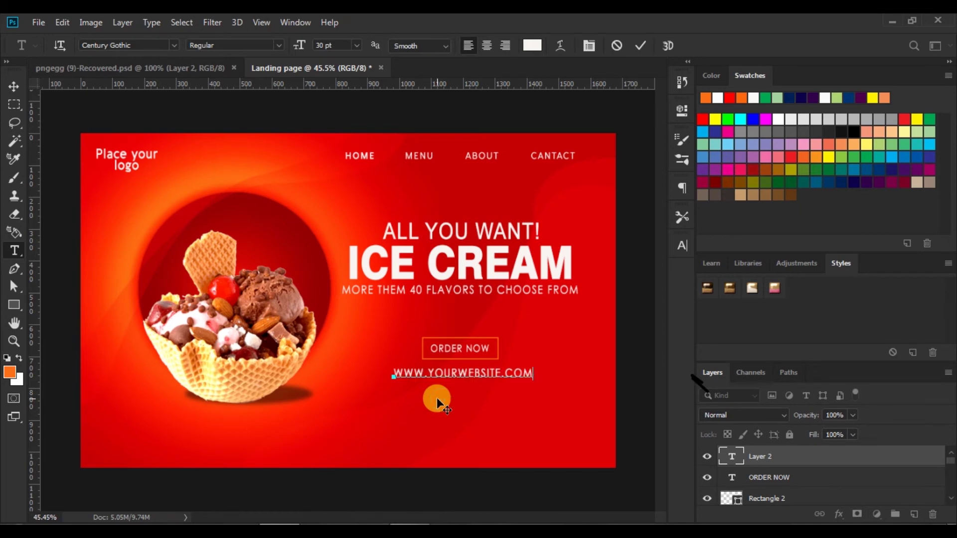
{"action": "left_click", "coordinate": [639, 46]}
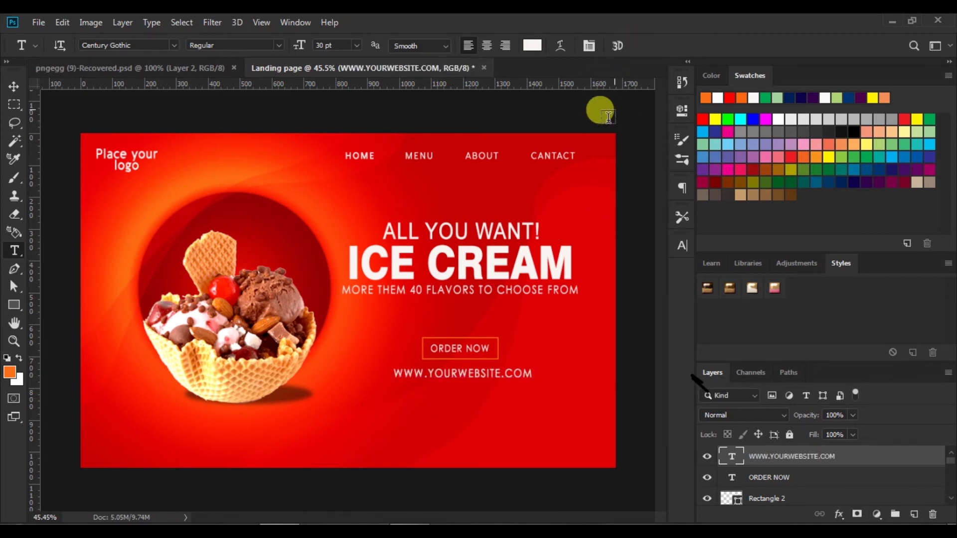
Step: Shift the website address slightly up and left to center it under the order button, and deselect it
{"action": "left_click", "coordinate": [14, 88]}
{"action": "left_click", "coordinate": [630, 356]}
{"action": "left_click", "coordinate": [481, 373]}
{"action": "left_click_drag", "start_coordinate": [481, 373], "coordinate": [477, 369]}
{"action": "left_click", "coordinate": [636, 368]}
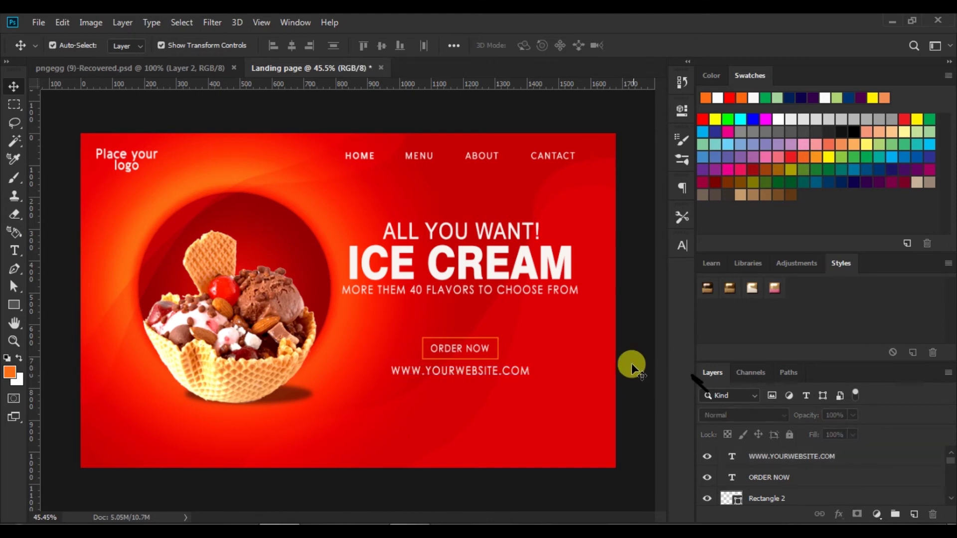
Step: Copy the Facebook, Instagram and Twitter icons from pngegg (9)-Recovered.psd together into the lower right corner of the Landing page document
{"action": "left_click", "coordinate": [197, 65]}
{"action": "left_click", "coordinate": [281, 159]}
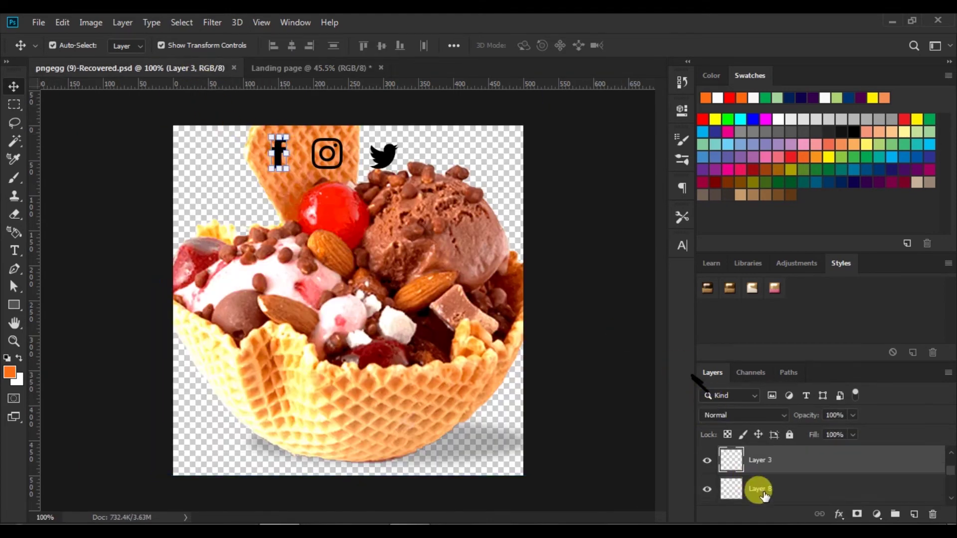
{"action": "scroll", "coordinate": [753, 486], "scroll_direction": "up", "scroll_amount": 2}
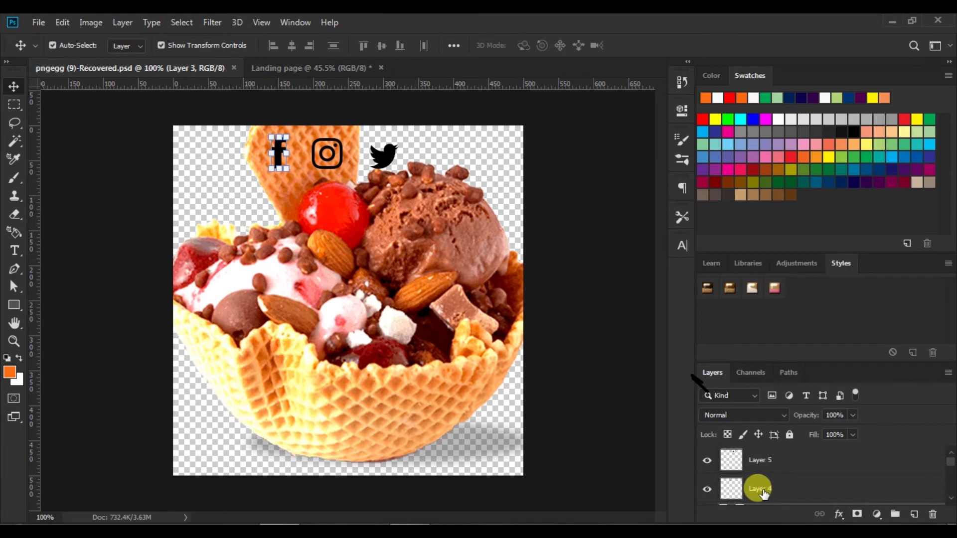
{"action": "left_click", "coordinate": [737, 463], "text": "shift"}
{"action": "left_click", "coordinate": [384, 159], "text": "ctrl"}
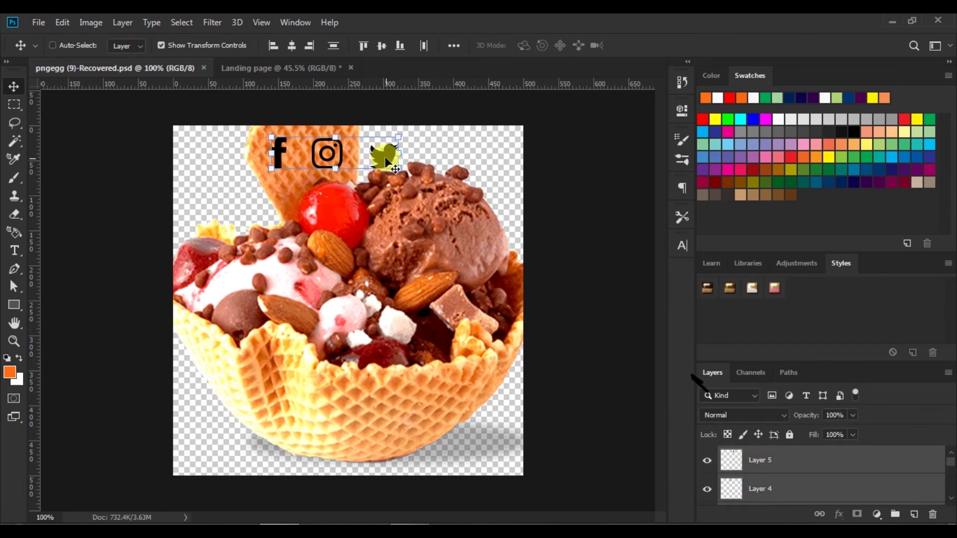
{"action": "left_click_drag", "start_coordinate": [385, 159], "coordinate": [340, 115]}
{"action": "left_click_drag", "start_coordinate": [522, 416], "coordinate": [591, 453]}
Step: Nudge the three social media icons down toward the page's lower edge and deselect them
{"action": "key", "text": "Down"}
{"action": "key", "text": "Down"}
{"action": "key", "text": "Down"}
{"action": "key", "text": "Down"}
{"action": "key", "text": "Down"}
{"action": "key", "text": "Down"}
{"action": "key", "text": "Down"}
{"action": "key", "text": "Down"}
{"action": "key", "text": "Down"}
{"action": "key", "text": "Down"}
{"action": "key", "text": "Down"}
{"action": "key", "text": "Down"}
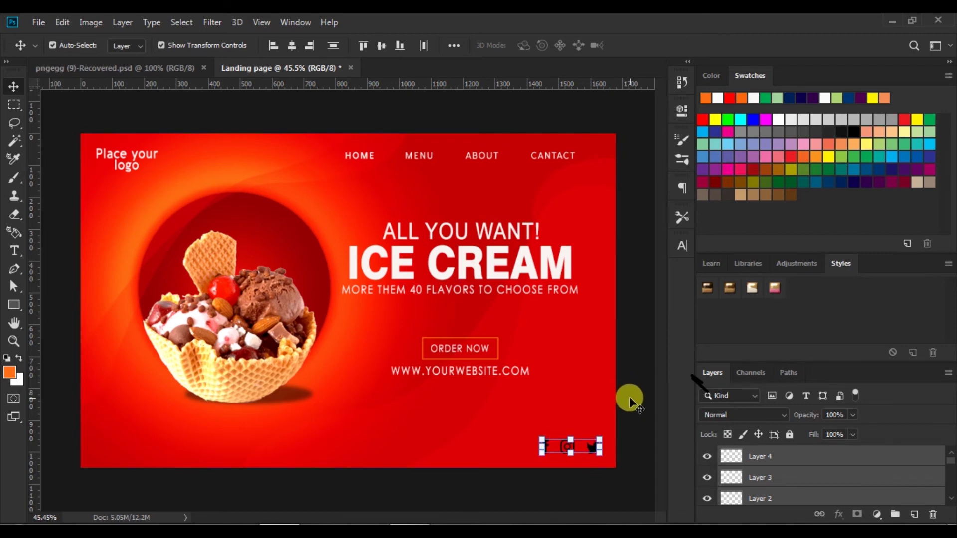
{"action": "left_click", "coordinate": [629, 397]}
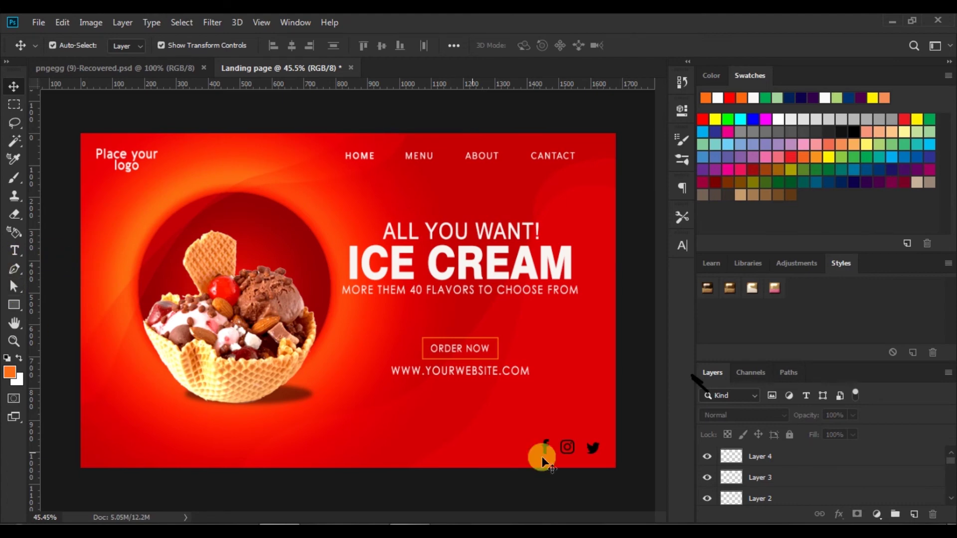
Step: Create a new layer above the icons and set the Brush tool to a hard round tip of 20 px
{"action": "left_click", "coordinate": [914, 515]}
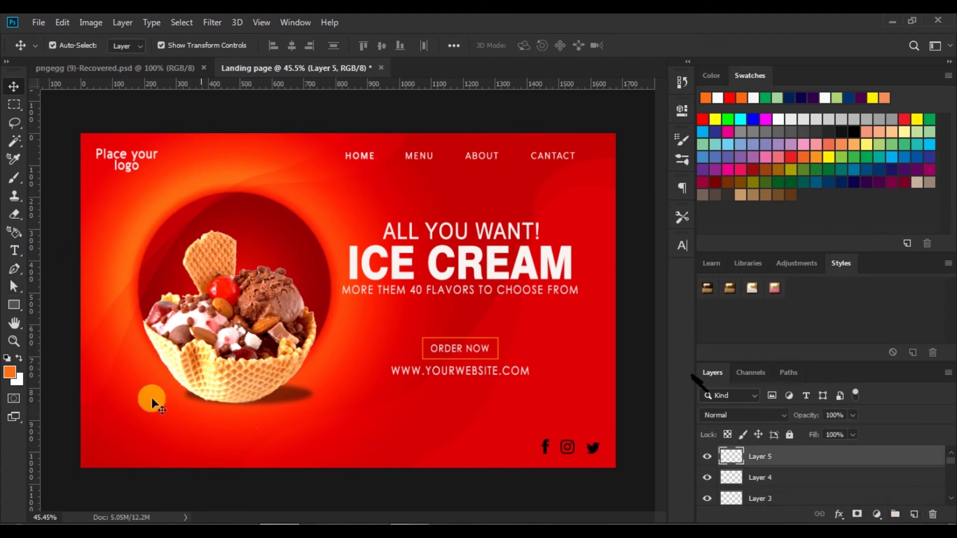
{"action": "left_click", "coordinate": [14, 178]}
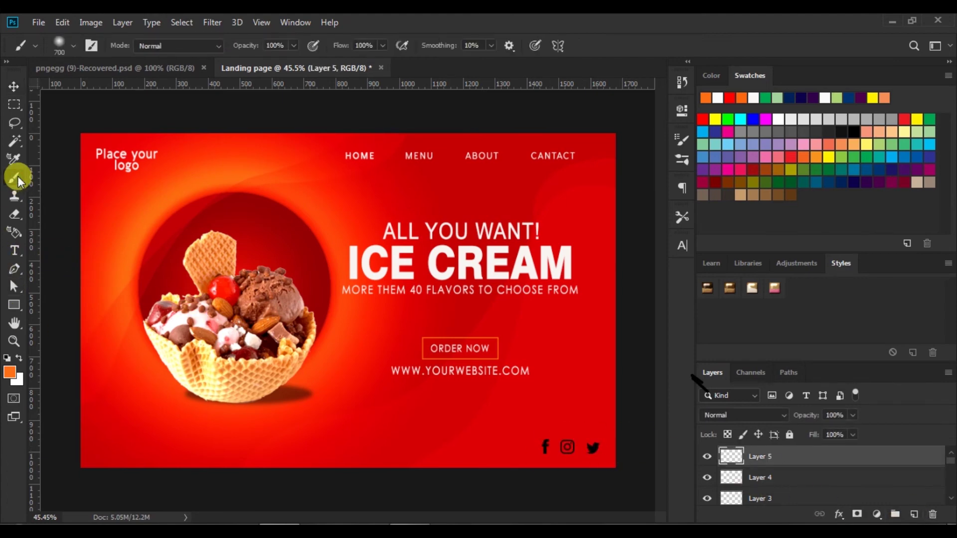
{"action": "left_click", "coordinate": [73, 46]}
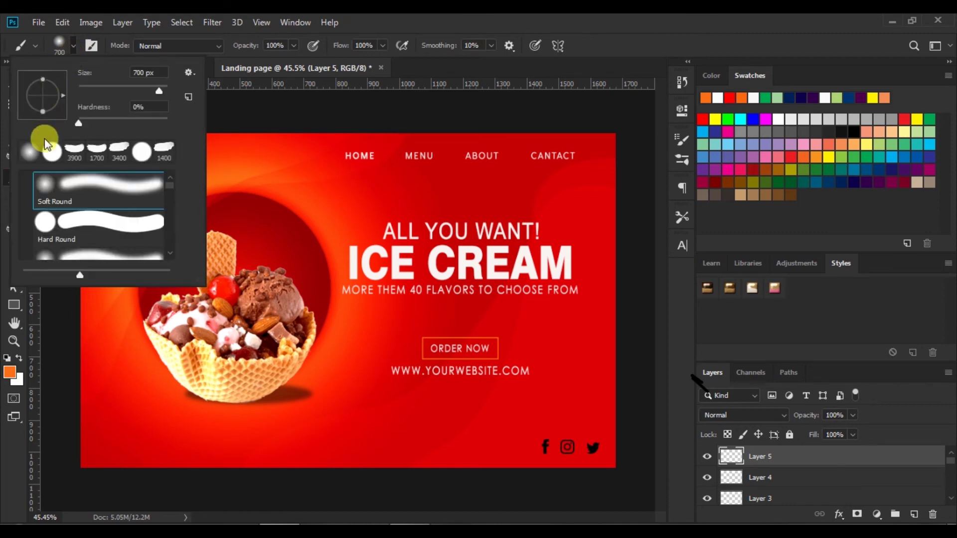
{"action": "left_click", "coordinate": [49, 150]}
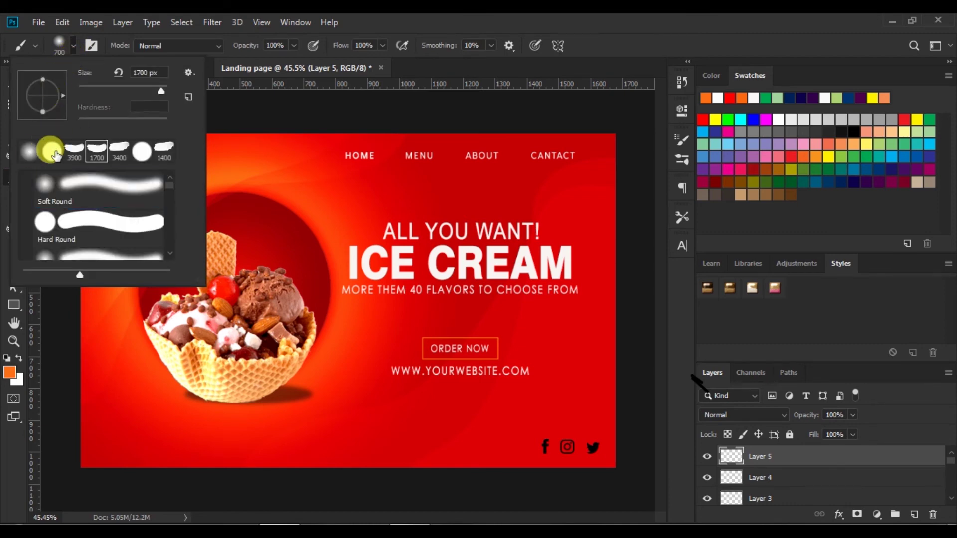
{"action": "left_click", "coordinate": [73, 45]}
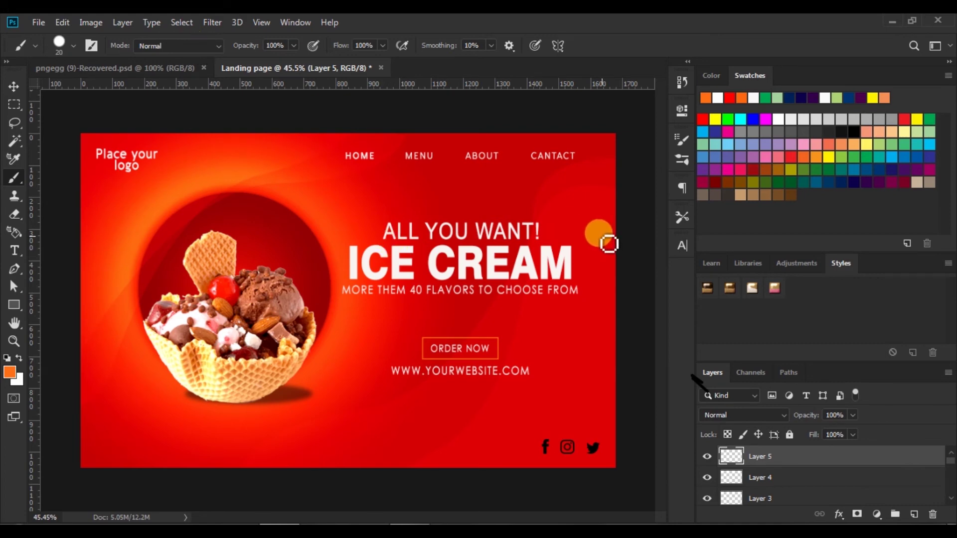
{"action": "left_click", "coordinate": [601, 236]}
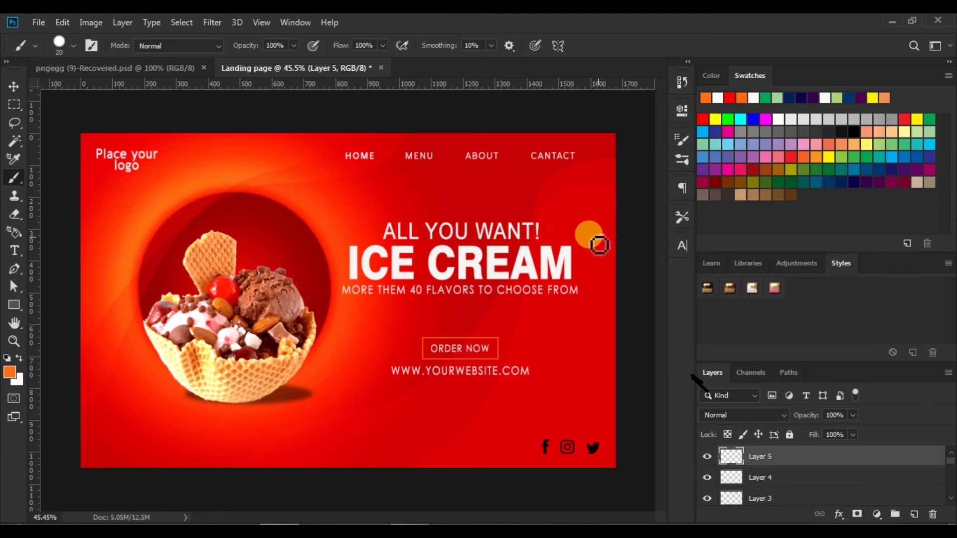
{"action": "left_click", "coordinate": [61, 22]}
{"action": "left_click", "coordinate": [94, 33]}
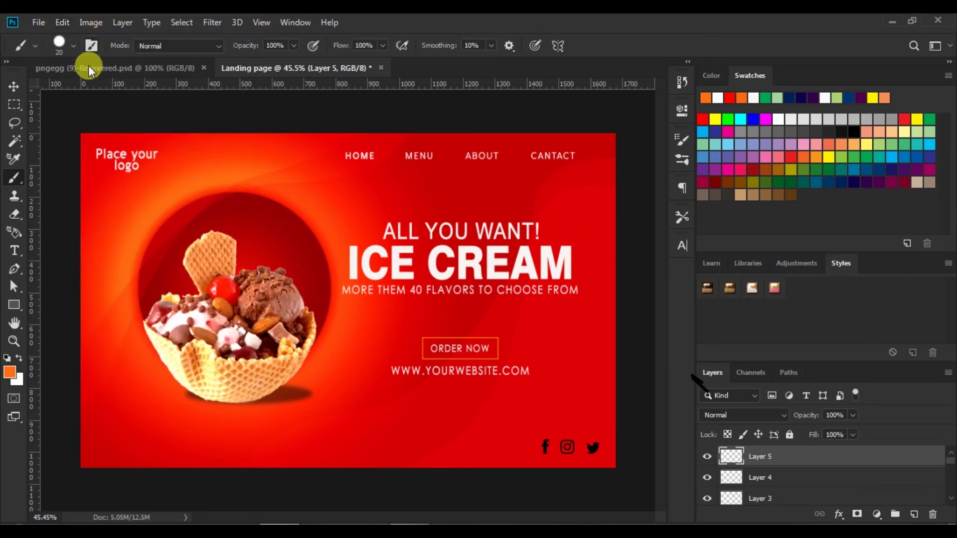
Step: Set the foreground color to near-white and paint a single brush dot to the right of the headline near the page edge
{"action": "left_click", "coordinate": [11, 373]}
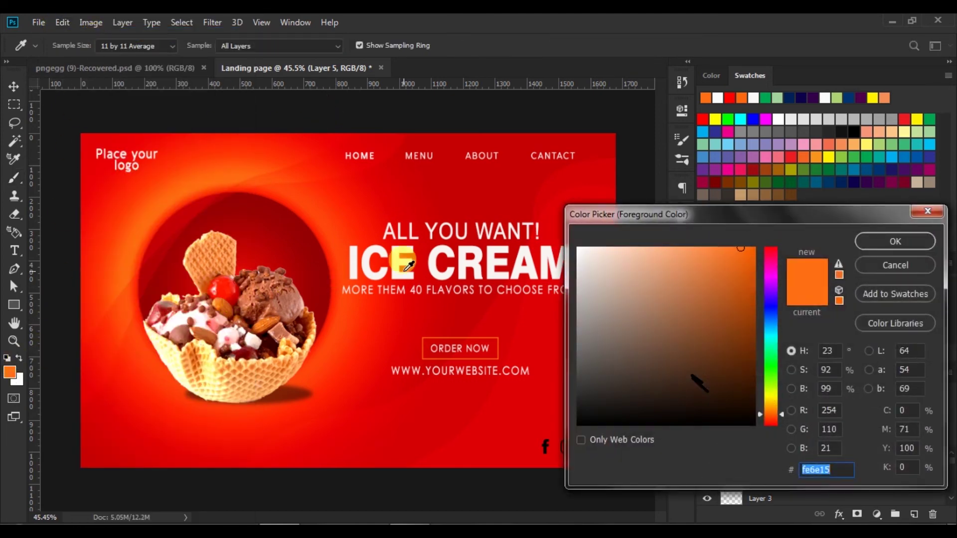
{"action": "left_click", "coordinate": [392, 253]}
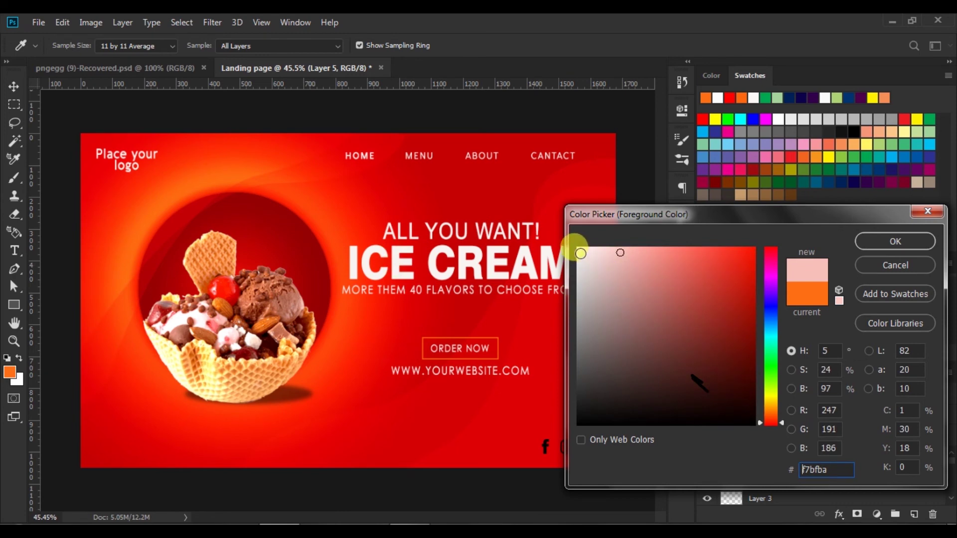
{"action": "left_click", "coordinate": [580, 252]}
{"action": "left_click", "coordinate": [875, 242]}
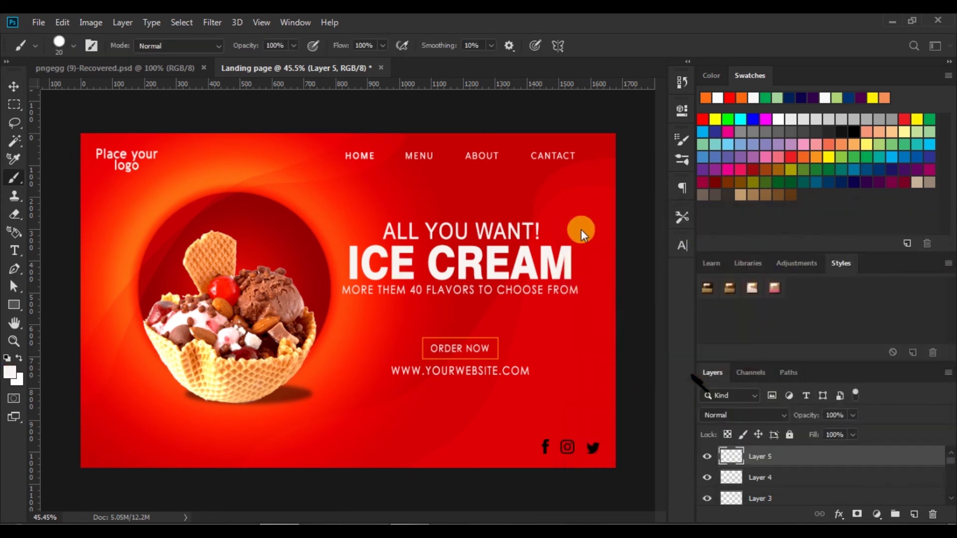
{"action": "left_click", "coordinate": [607, 245]}
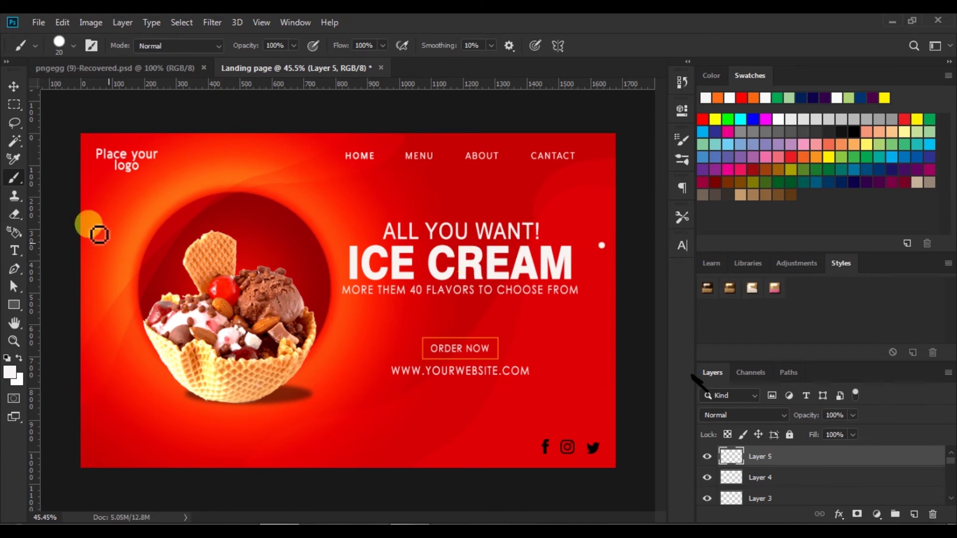
Step: Duplicate the white dot's layer and move the copy straight down to sit a short gap below the original
{"action": "left_click", "coordinate": [13, 86]}
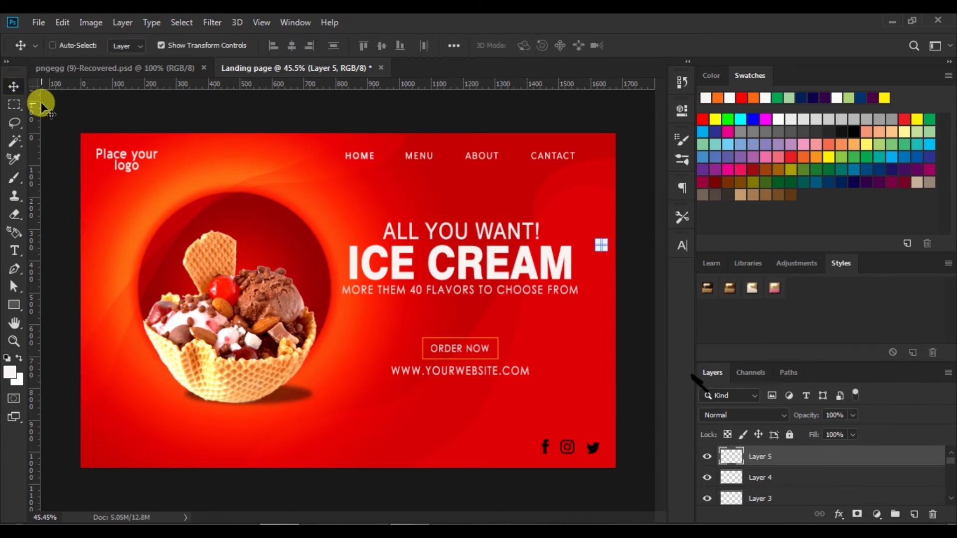
{"action": "key", "text": "ctrl+j"}
{"action": "key", "text": "Down"}
{"action": "key", "text": "Down"}
{"action": "key", "text": "Down"}
{"action": "key", "text": "Down"}
{"action": "key", "text": "Down"}
{"action": "key", "text": "Down"}
{"action": "key", "text": "Down"}
{"action": "key", "text": "Down"}
{"action": "key", "text": "Down"}
{"action": "key", "text": "Down"}
{"action": "key", "text": "Down"}
{"action": "key", "text": "Down"}
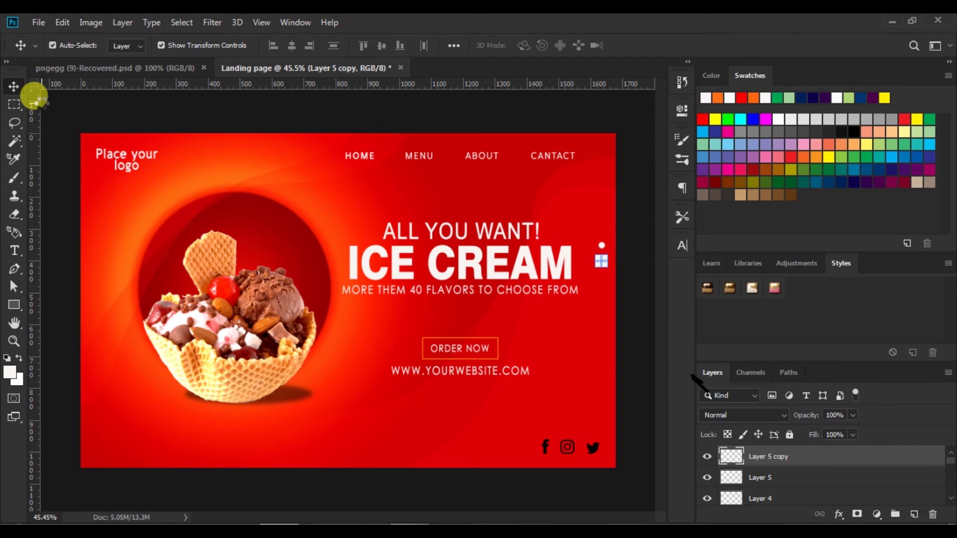
{"action": "key", "text": "Down"}
{"action": "key", "text": "Down"}
{"action": "key", "text": "Down"}
{"action": "key", "text": "Down"}
{"action": "key", "text": "Down"}
{"action": "key", "text": "Down"}
{"action": "key", "text": "Down"}
{"action": "key", "text": "Down"}
{"action": "key", "text": "Down"}
{"action": "key", "text": "Down"}
{"action": "key", "text": "Down"}
{"action": "key", "text": "Down"}
Step: Duplicate the second dot and move the new copy straight down by the same gap to make a third dot
{"action": "key", "text": "ctrl+j"}
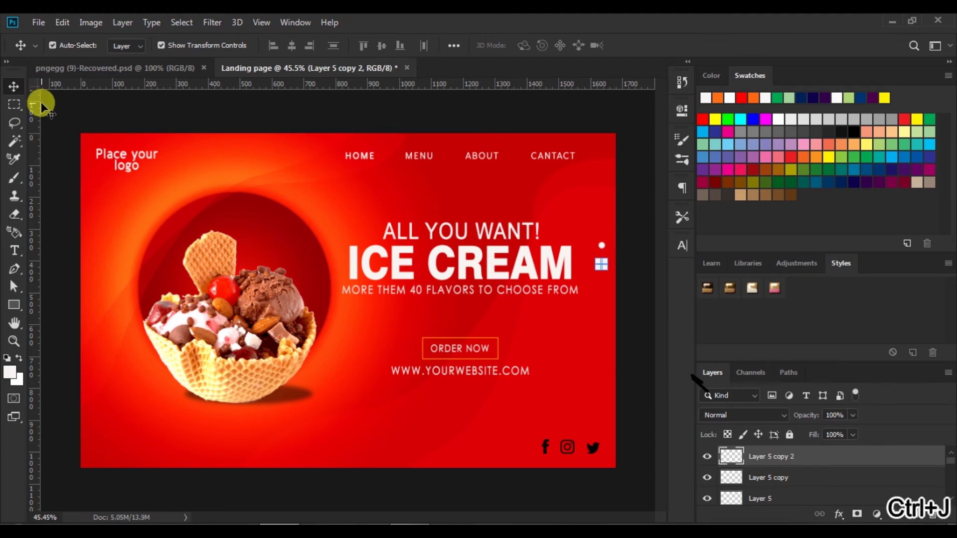
{"action": "key", "text": "Down"}
{"action": "key", "text": "Down"}
{"action": "key", "text": "Down"}
{"action": "key", "text": "Down"}
{"action": "key", "text": "Down"}
{"action": "key", "text": "Down"}
{"action": "key", "text": "Down"}
{"action": "key", "text": "Down"}
{"action": "key", "text": "Down"}
{"action": "key", "text": "Down"}
{"action": "key", "text": "Down"}
{"action": "key", "text": "Down"}
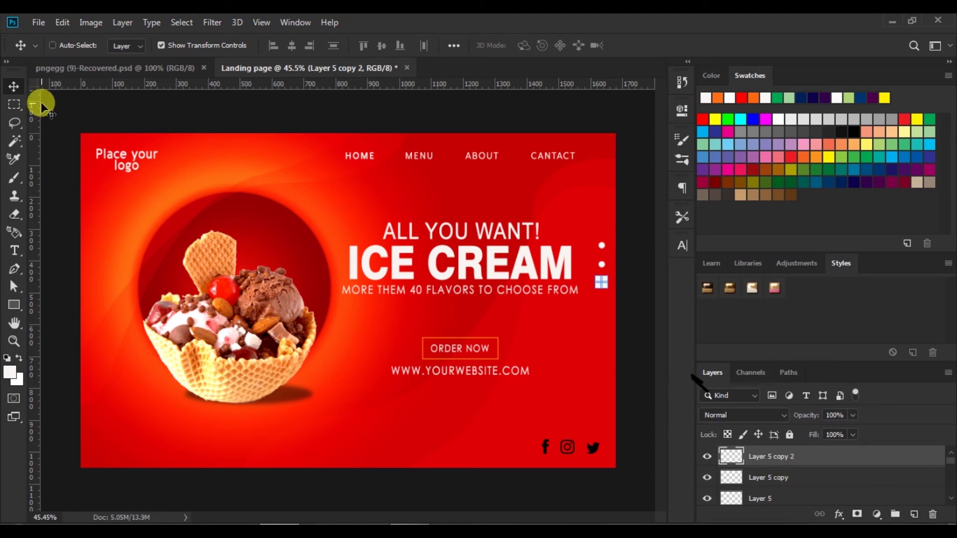
Step: Duplicate the third dot and move the copy straight down to finish a vertical column of four dots
{"action": "key", "text": "ctrl+j"}
{"action": "key", "text": "Down"}
{"action": "key", "text": "Down"}
{"action": "key", "text": "Down"}
{"action": "key", "text": "Down"}
{"action": "key", "text": "Down"}
{"action": "key", "text": "Down"}
{"action": "key", "text": "Down"}
{"action": "key", "text": "Down"}
{"action": "key", "text": "Down"}
{"action": "key", "text": "Down"}
{"action": "key", "text": "Down"}
{"action": "key", "text": "Down"}
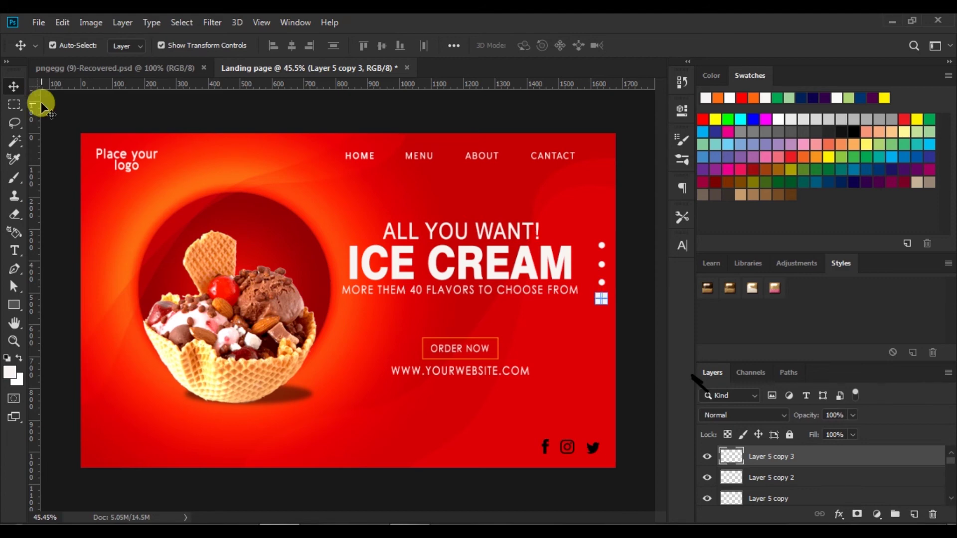
Step: Select all four slider dot layers and nudge the column down and slightly left, centring it beside the headline block
{"action": "scroll", "coordinate": [733, 500], "scroll_direction": "down", "scroll_amount": 1}
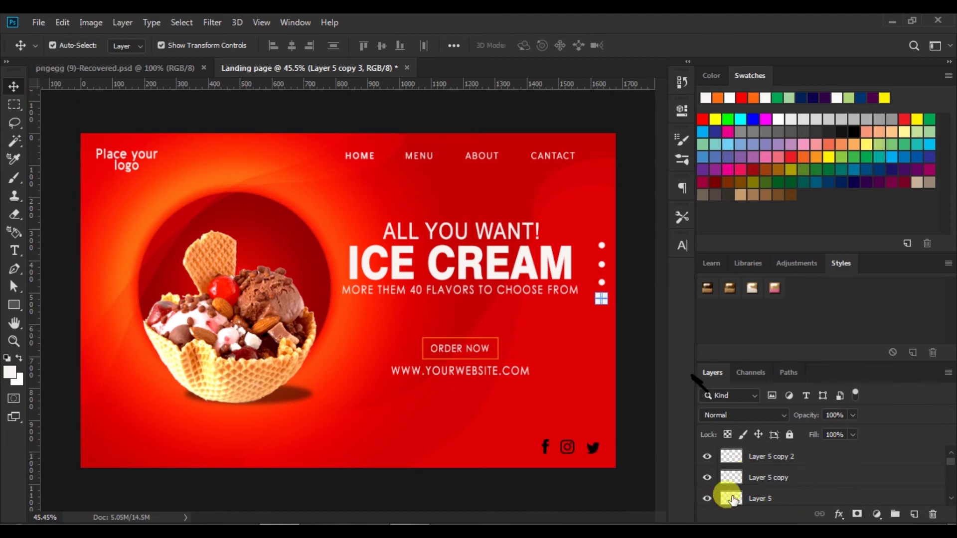
{"action": "left_click", "coordinate": [733, 500], "text": "shift"}
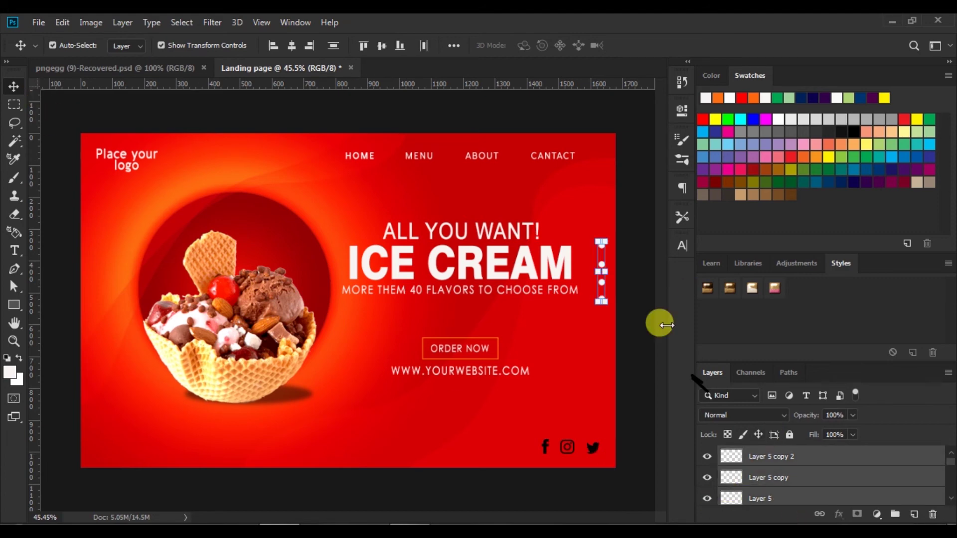
{"action": "key", "text": "Down"}
{"action": "key", "text": "Down"}
{"action": "key", "text": "Down"}
{"action": "key", "text": "Down"}
{"action": "key", "text": "Down"}
{"action": "key", "text": "Down"}
{"action": "key", "text": "Down"}
{"action": "key", "text": "Down"}
{"action": "key", "text": "Down"}
{"action": "key", "text": "Down"}
{"action": "key", "text": "Down"}
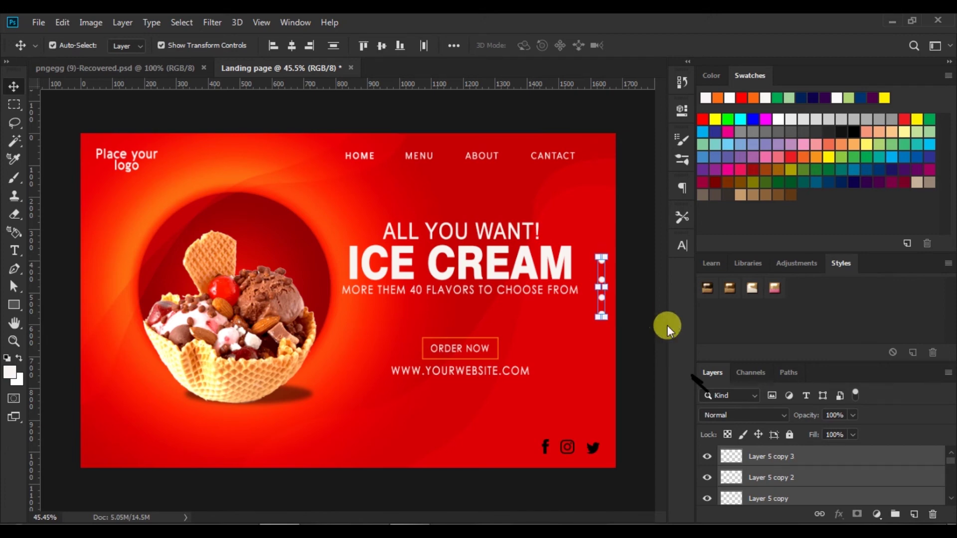
{"action": "key", "text": "Left"}
{"action": "key", "text": "Left"}
{"action": "key", "text": "Left"}
{"action": "key", "text": "Left"}
{"action": "key", "text": "Left"}
{"action": "key", "text": "Left"}
{"action": "key", "text": "Left"}
{"action": "key", "text": "Left"}
{"action": "key", "text": "Left"}
{"action": "key", "text": "Left"}
{"action": "key", "text": "Left"}
{"action": "key", "text": "Left"}
{"action": "key", "text": "Left"}
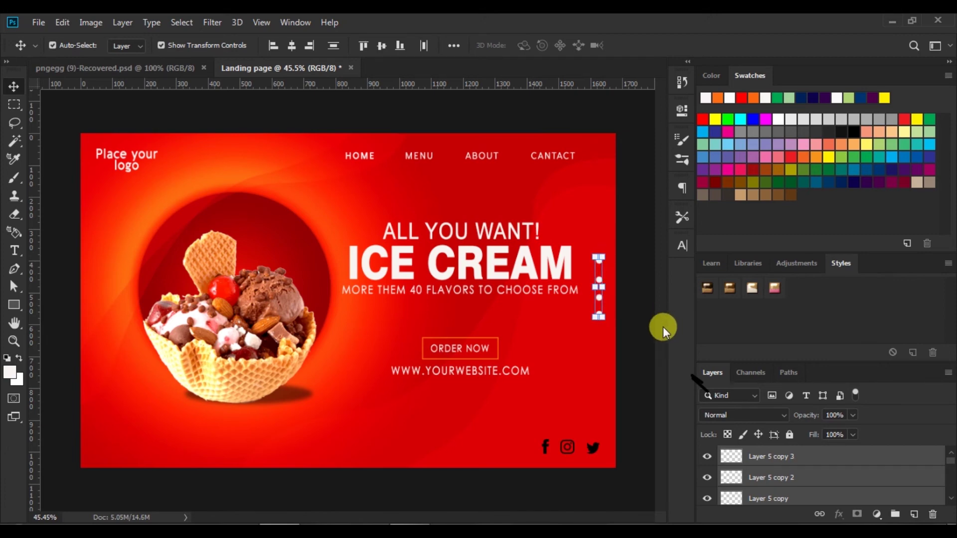
{"action": "left_click", "coordinate": [646, 338]}
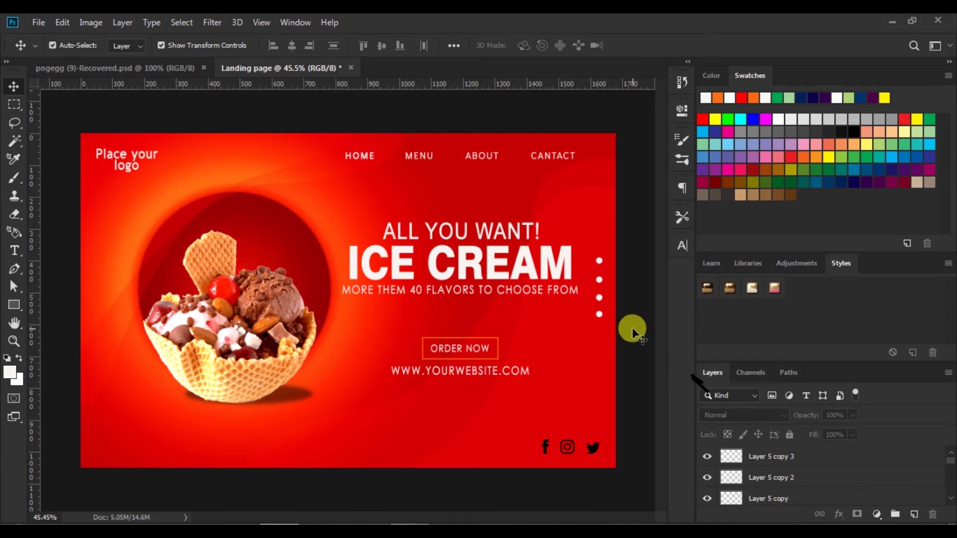
{"action": "left_click", "coordinate": [599, 299]}
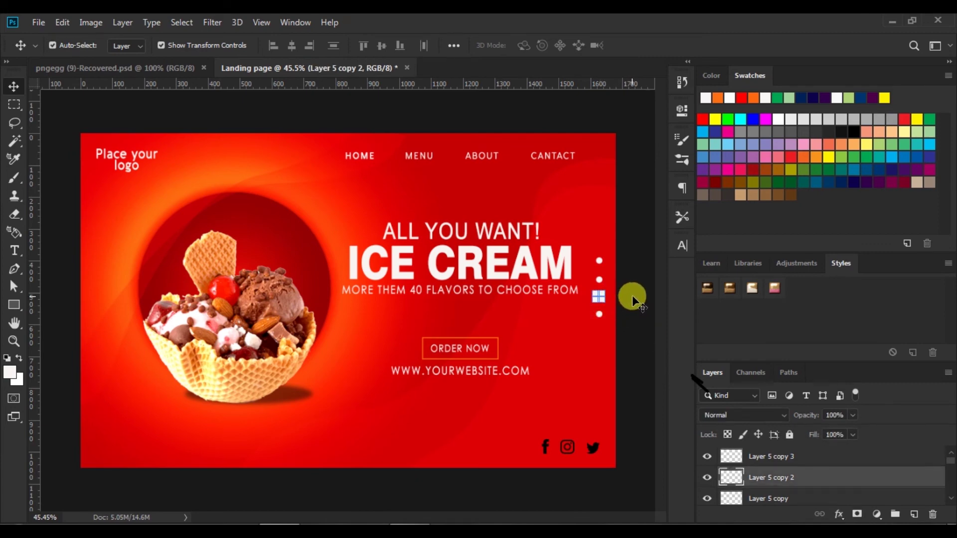
{"action": "left_click", "coordinate": [635, 311]}
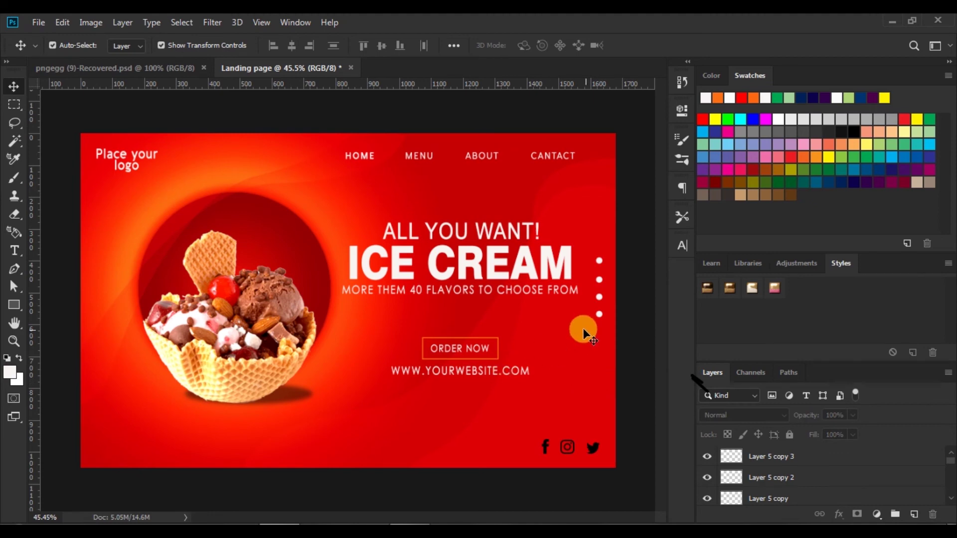
Step: Shift the HOME, MENU, ABOUT, CANTACT navigation row slightly to the right
{"action": "left_click", "coordinate": [483, 155]}
{"action": "mouse_move", "coordinate": [484, 154]}
{"action": "left_mouse_down"}
{"action": "mouse_move", "coordinate": [512, 158]}
{"action": "mouse_move", "coordinate": [488, 156]}
{"action": "left_mouse_up"}
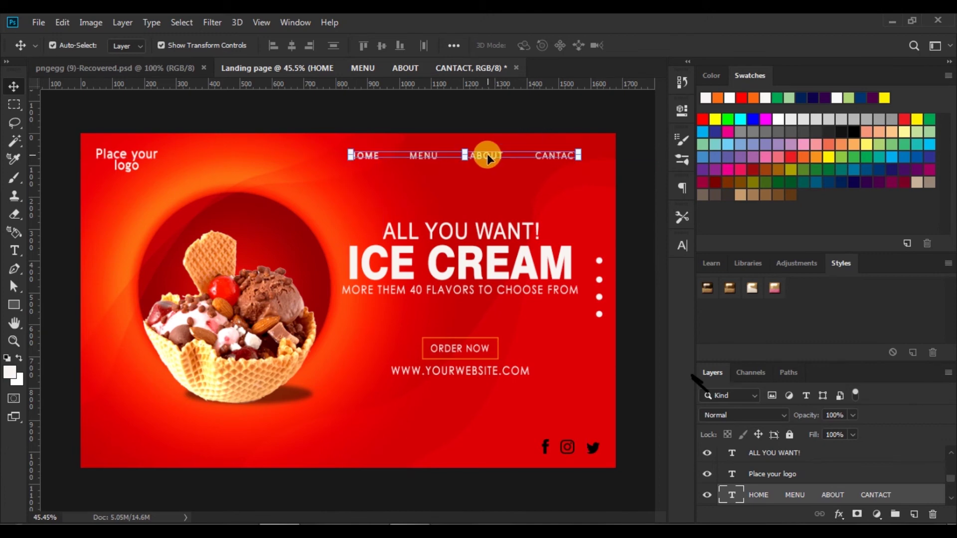
{"action": "left_click", "coordinate": [642, 264]}
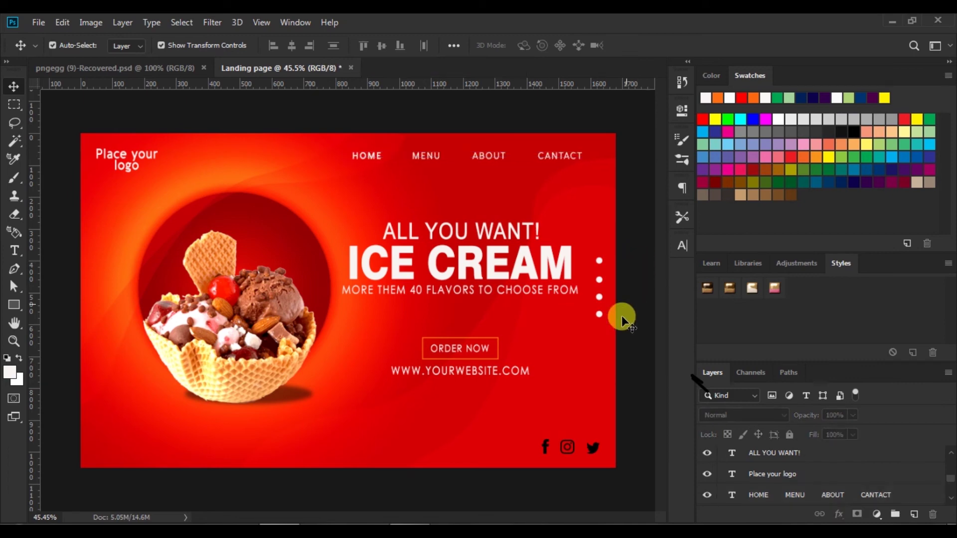
Step: Add a 36 pt Century Gothic text reading "100%" below the left side of the ice cream bowl
{"action": "left_click", "coordinate": [15, 250]}
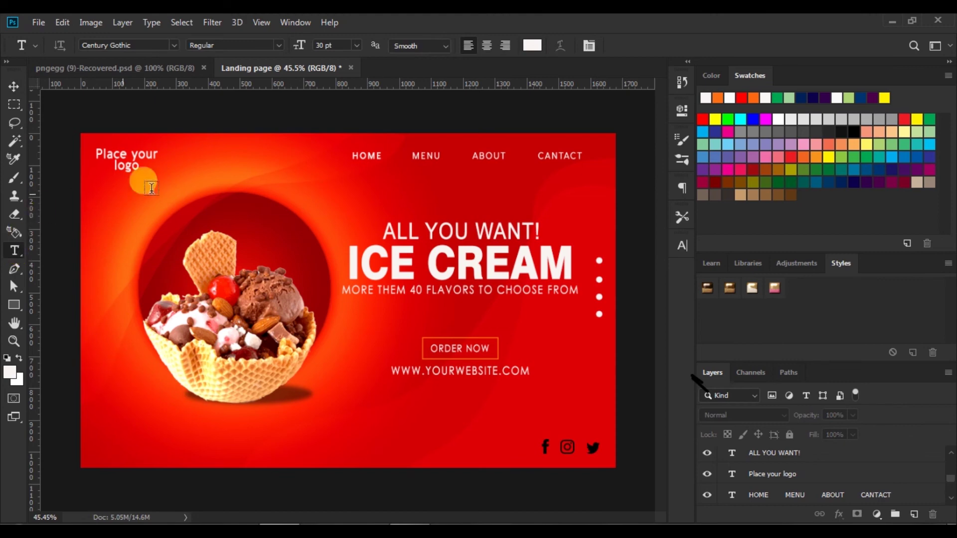
{"action": "left_click", "coordinate": [356, 45]}
{"action": "left_click", "coordinate": [338, 192]}
{"action": "left_click", "coordinate": [127, 417]}
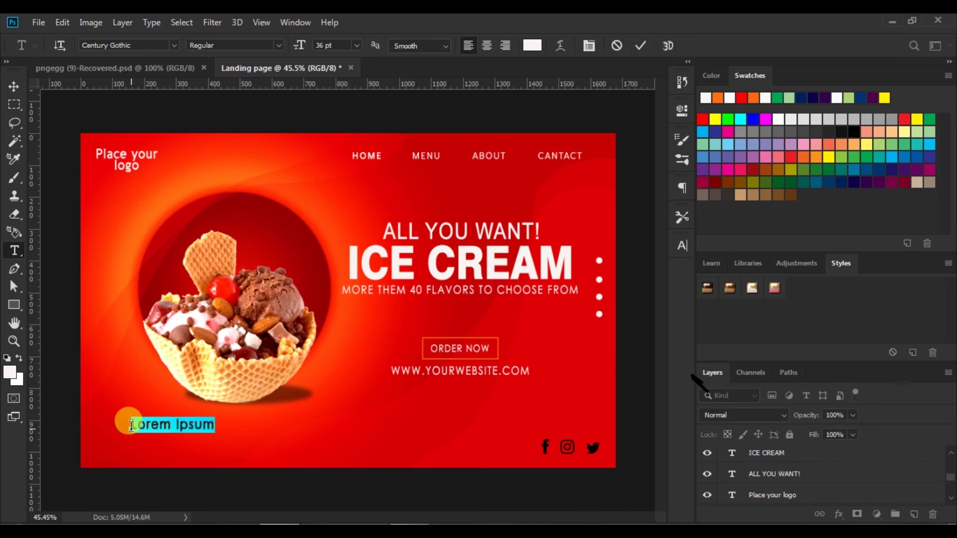
{"action": "key", "text": "BackSpace"}
{"action": "type", "text": "100"}
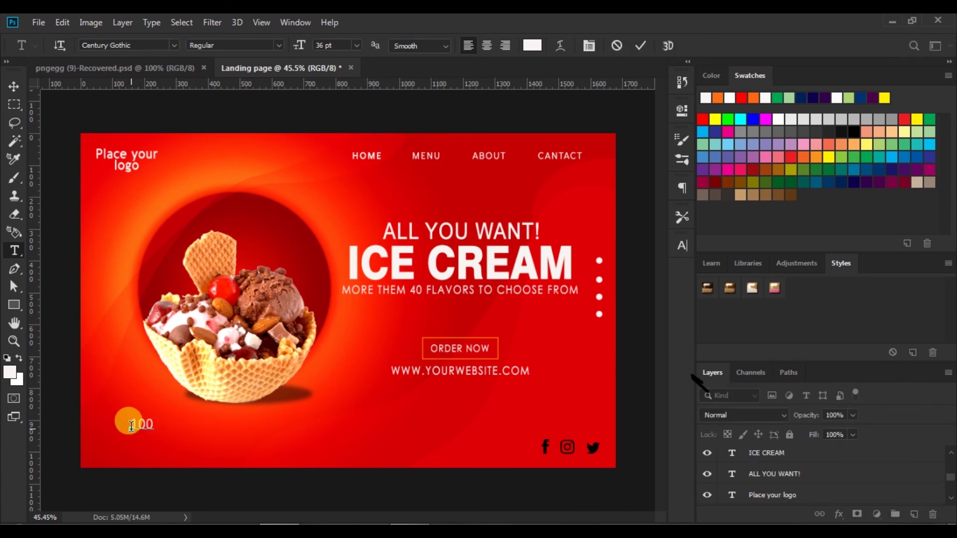
{"action": "type", "text": "%"}
Step: Enlarge the "100%" text to 60 pt and commit it
{"action": "left_click_drag", "start_coordinate": [130, 426], "coordinate": [167, 425]}
{"action": "left_click", "coordinate": [357, 45]}
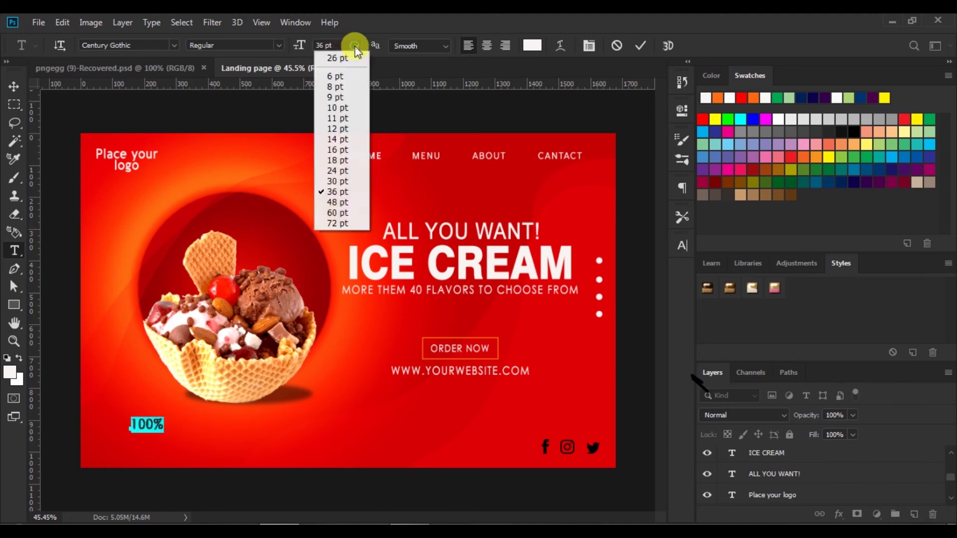
{"action": "left_click", "coordinate": [342, 201]}
{"action": "left_click", "coordinate": [357, 46]}
{"action": "left_click", "coordinate": [344, 213]}
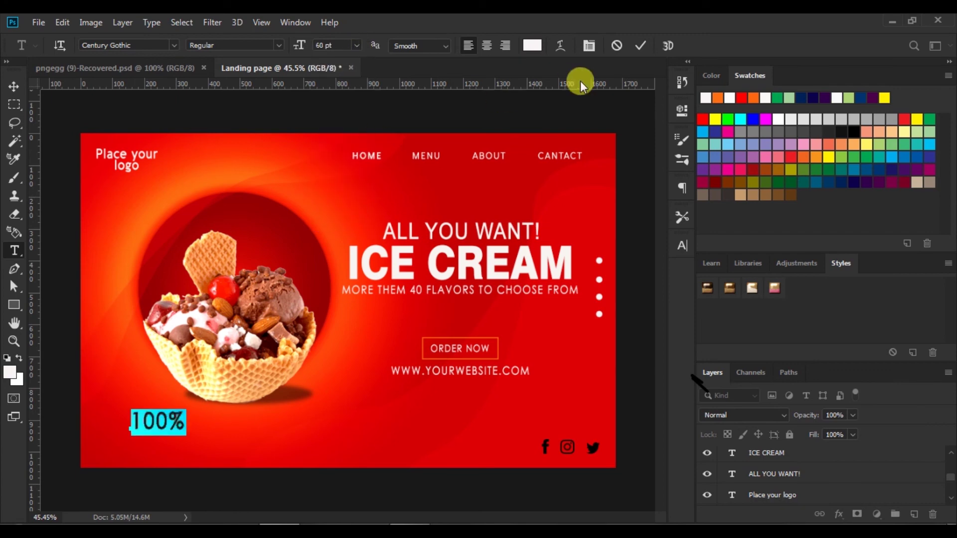
{"action": "left_click", "coordinate": [638, 44]}
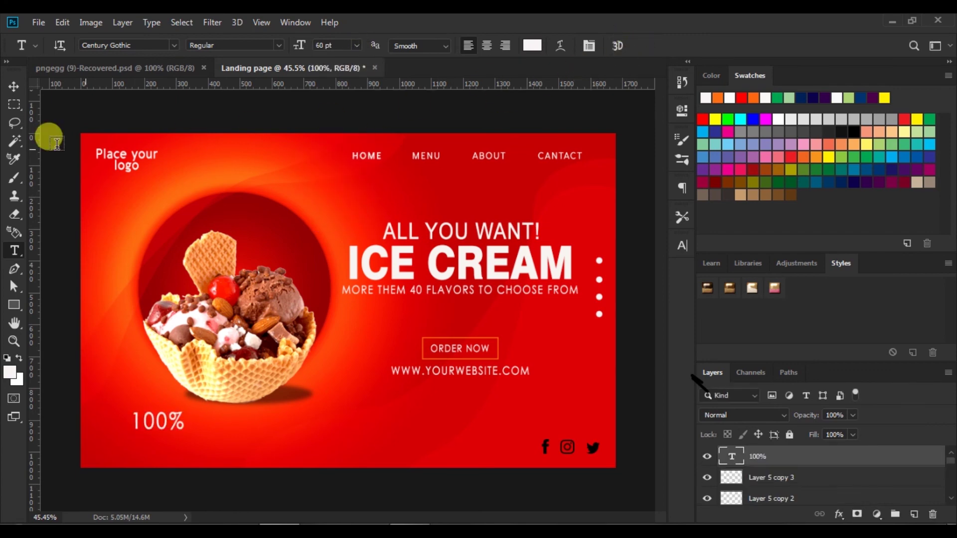
Step: Add a two-line text "NATURAL" / "INGREDIENTS" in 60 pt Swis721 Hv BT directly right of "100%"
{"action": "left_click", "coordinate": [197, 419]}
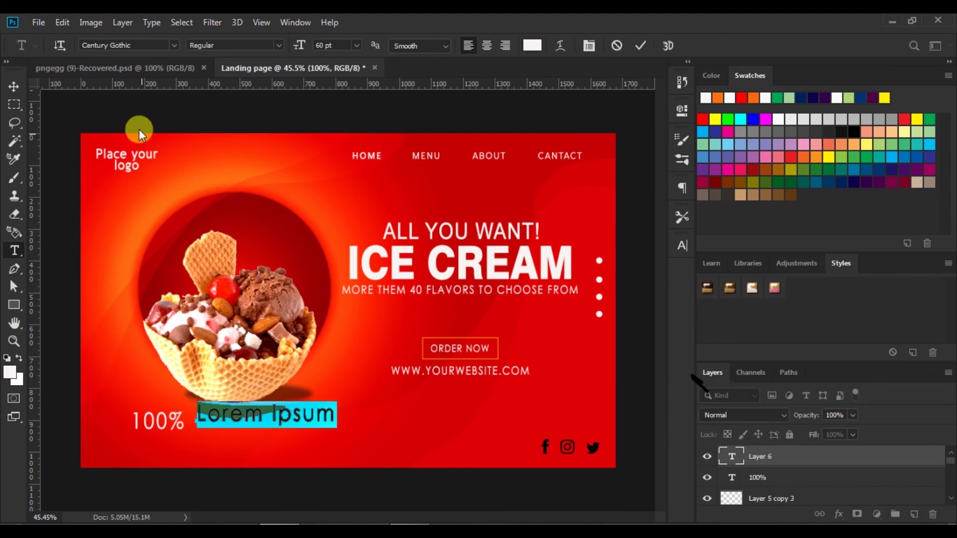
{"action": "left_click", "coordinate": [172, 44]}
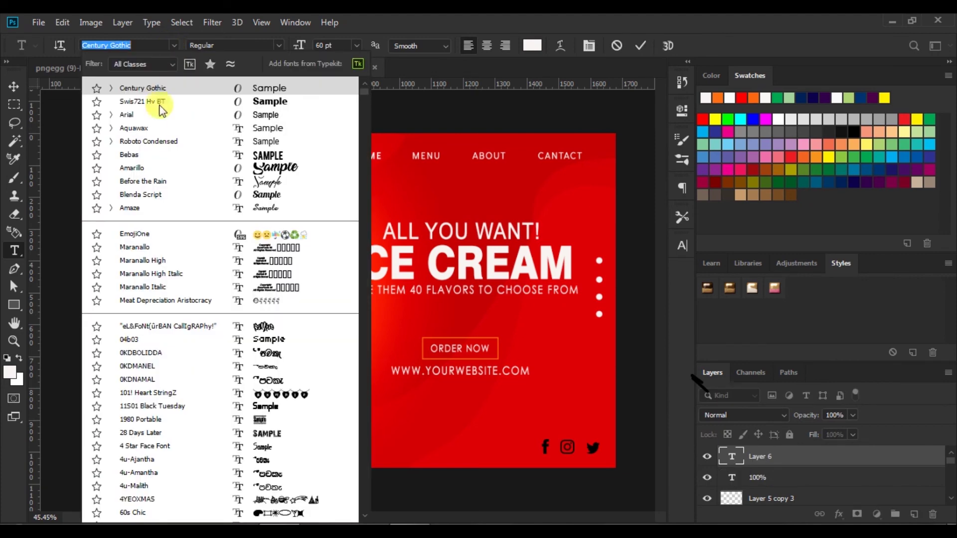
{"action": "left_click", "coordinate": [266, 101]}
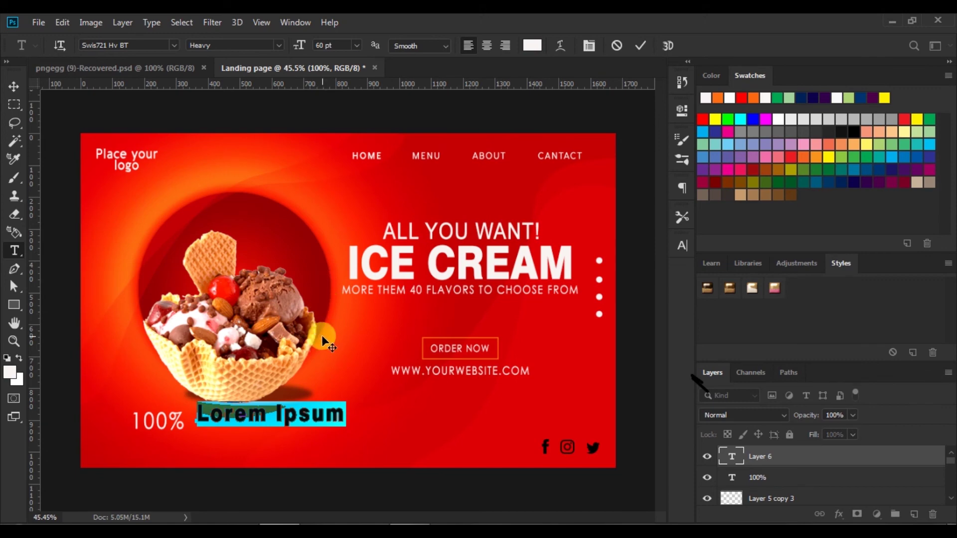
{"action": "key", "text": "BackSpace"}
{"action": "type", "text": "NA"}
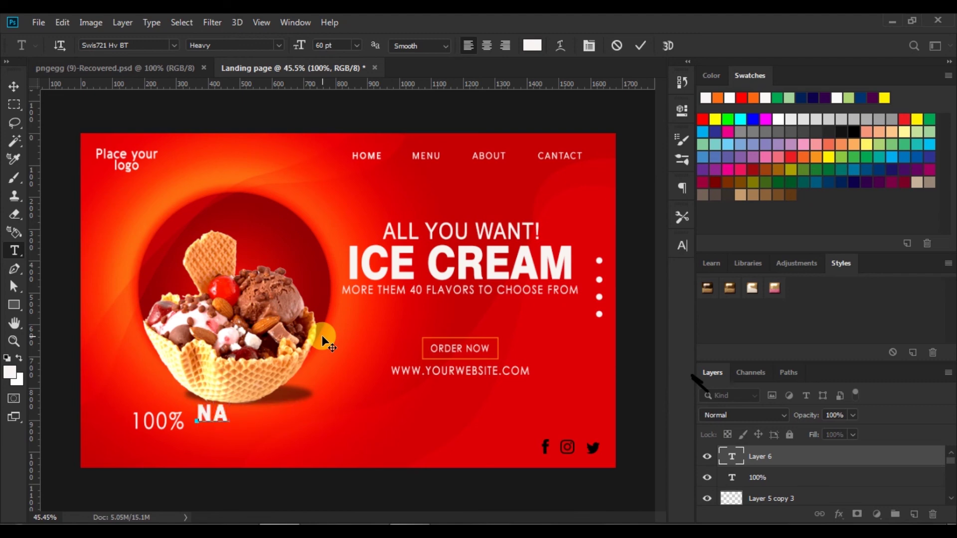
{"action": "type", "text": "TURA "}
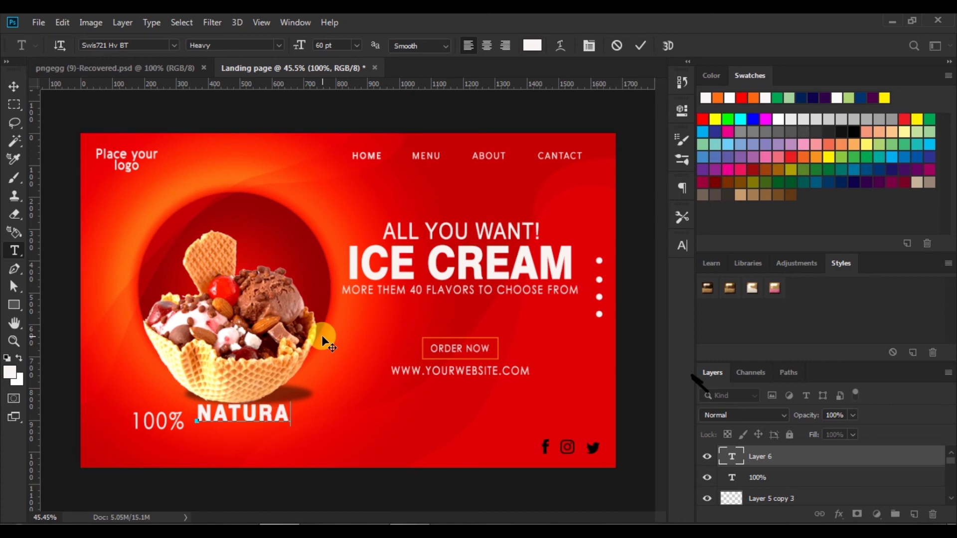
{"action": "type", "text": "L"}
{"action": "key", "text": "Return"}
{"action": "type", "text": "INGRED"}
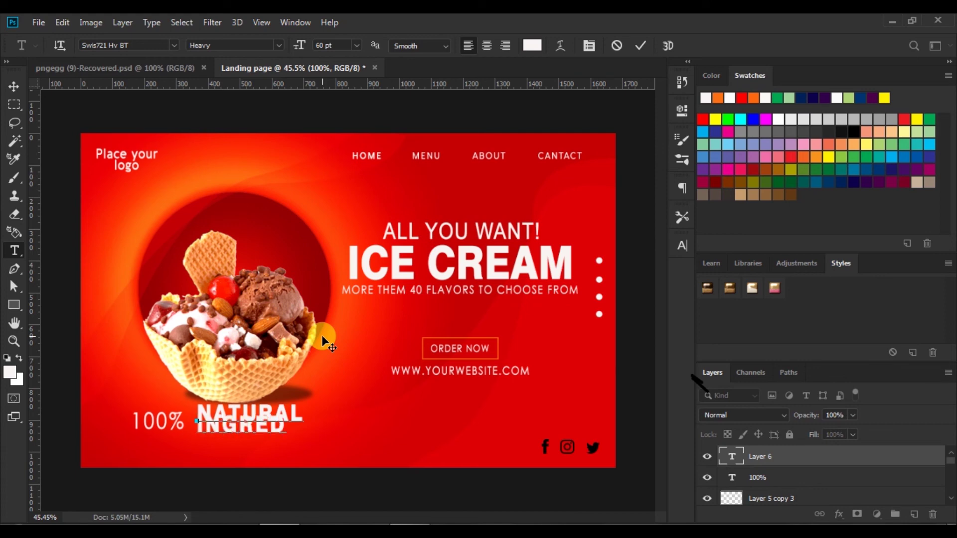
{"action": "type", "text": "IENTS"}
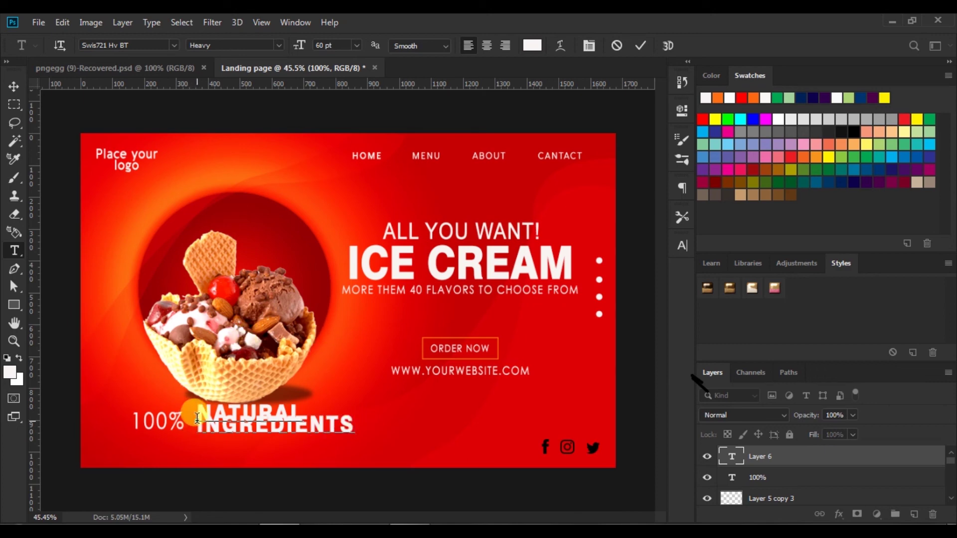
Step: Reduce only the "INGREDIENTS" line to 30 pt
{"action": "left_click_drag", "start_coordinate": [198, 418], "coordinate": [386, 421]}
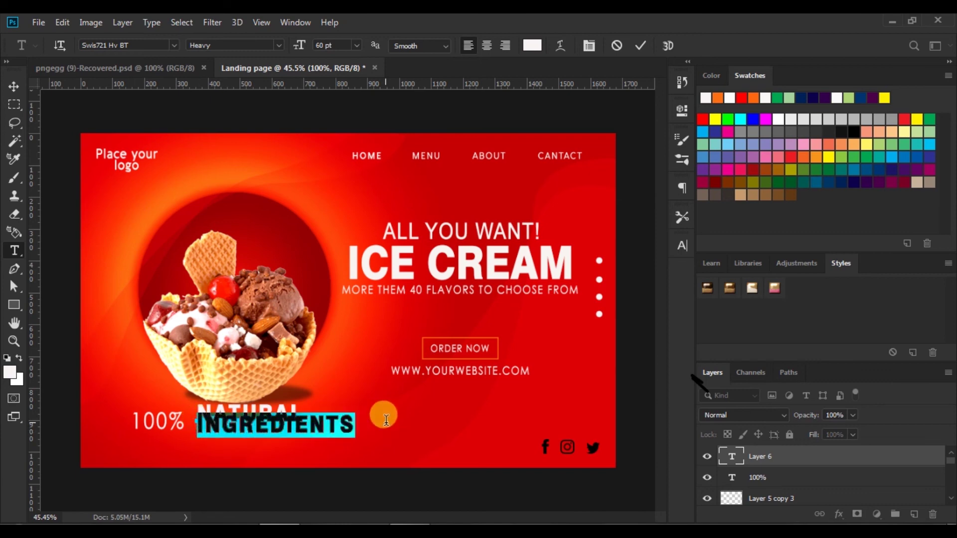
{"action": "left_click", "coordinate": [357, 45]}
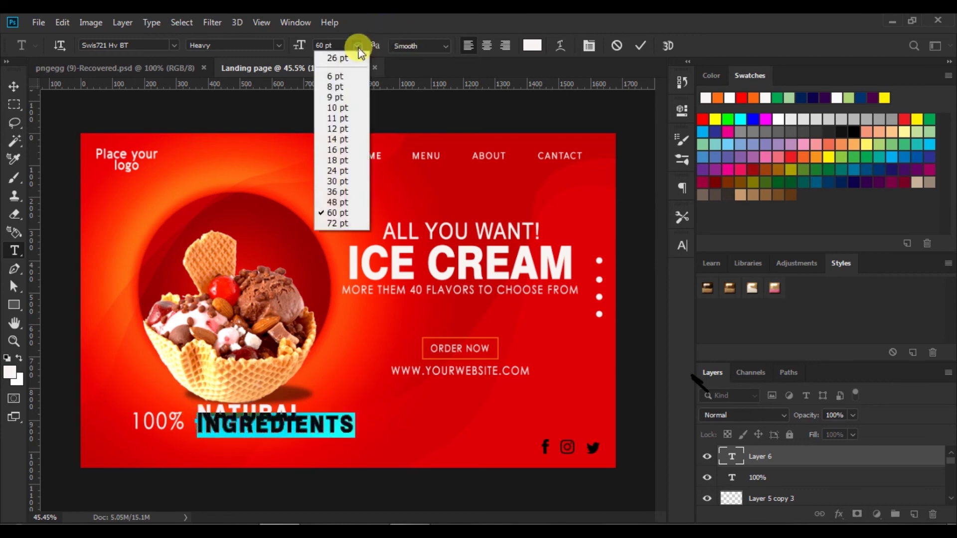
{"action": "left_click", "coordinate": [337, 201]}
{"action": "left_click", "coordinate": [357, 45]}
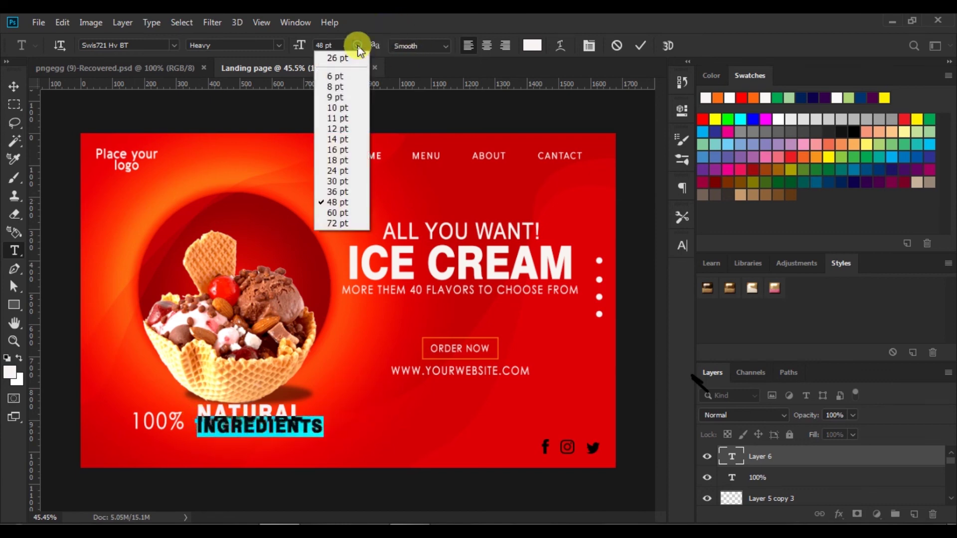
{"action": "left_click", "coordinate": [358, 179]}
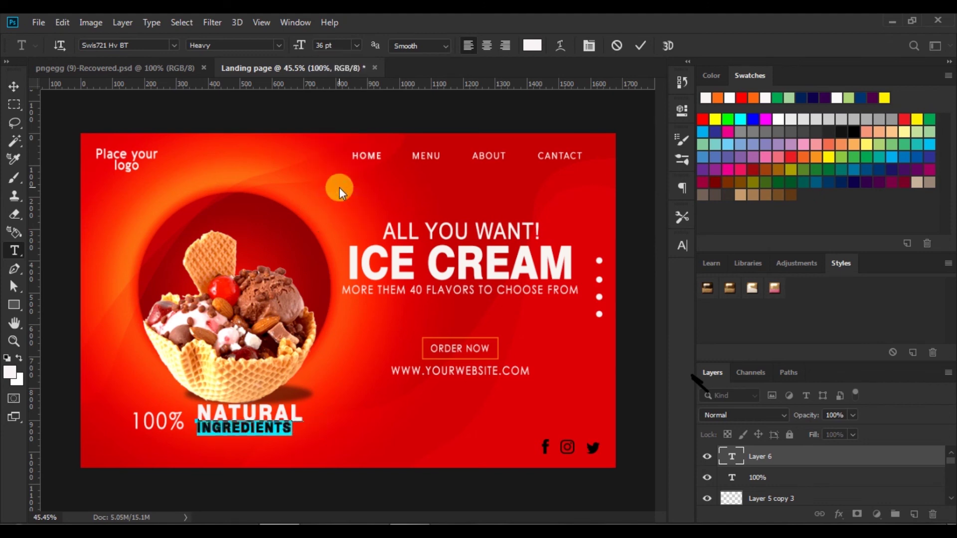
{"action": "left_click", "coordinate": [354, 50]}
{"action": "left_click", "coordinate": [337, 181]}
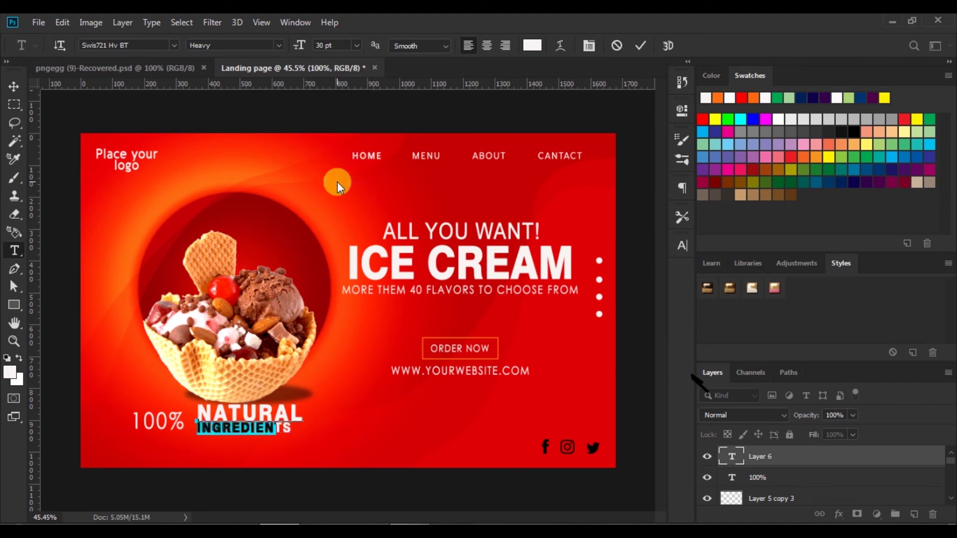
Step: Tighten the tracking of the word "NATURAL" to 20 and commit the text
{"action": "left_click_drag", "start_coordinate": [197, 409], "coordinate": [312, 408]}
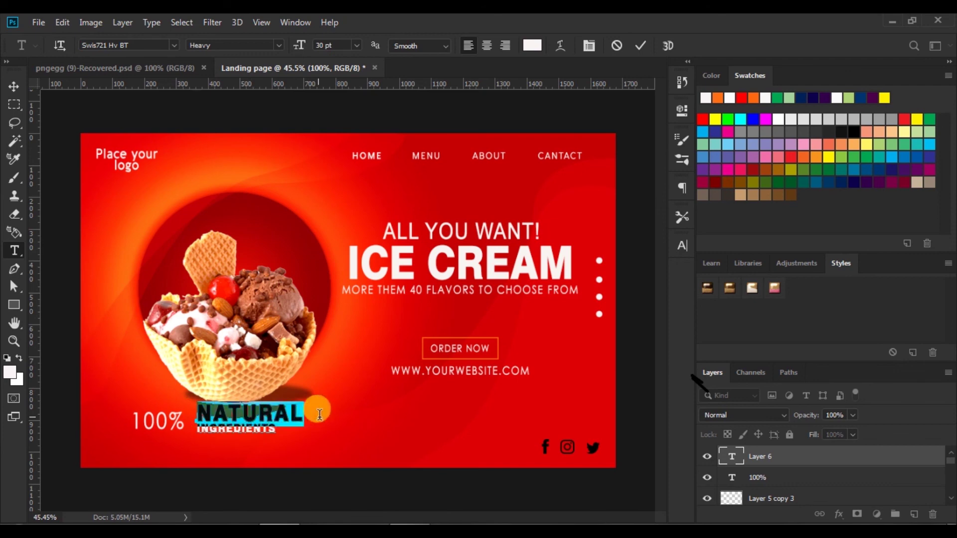
{"action": "left_click", "coordinate": [680, 247]}
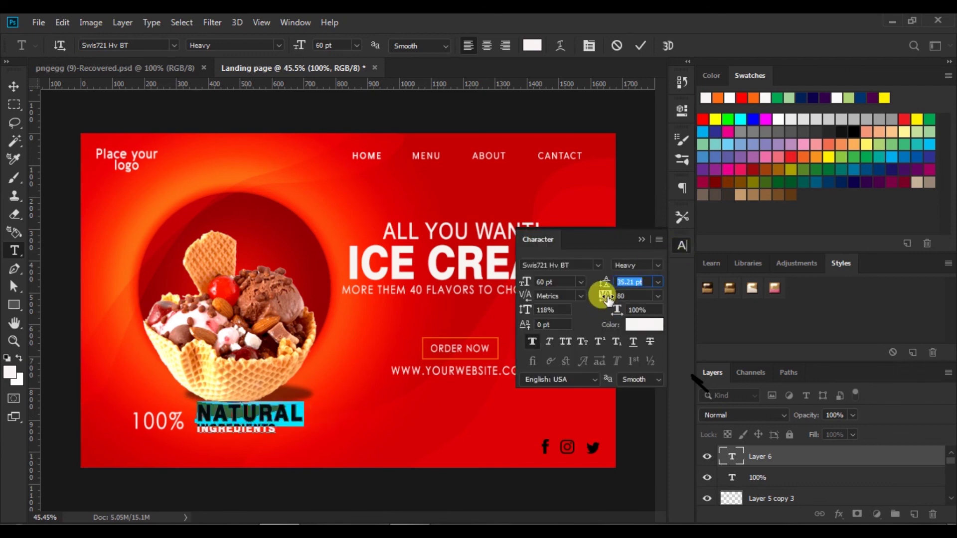
{"action": "left_click_drag", "start_coordinate": [607, 299], "coordinate": [605, 303]}
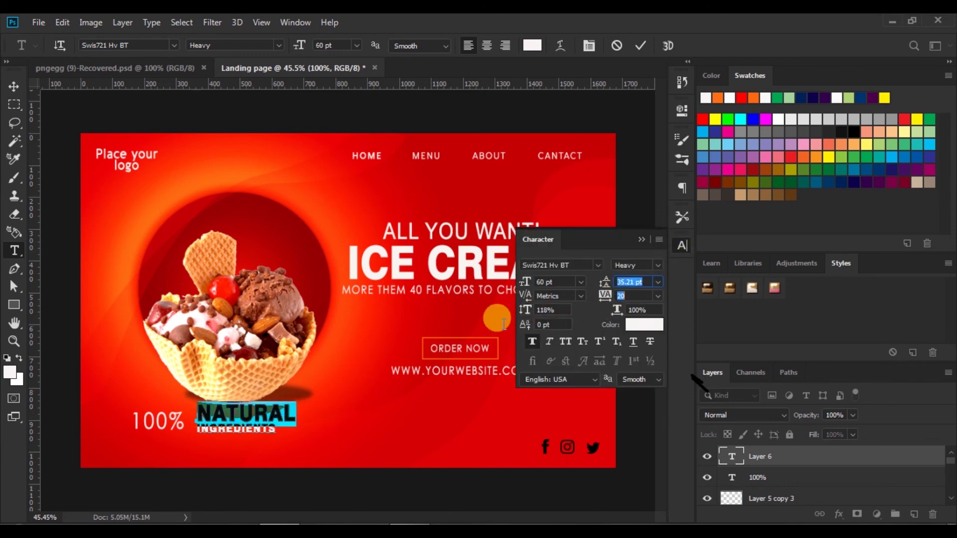
{"action": "left_click", "coordinate": [638, 46]}
Step: Move "NATURAL INGREDIENTS" closer to "100%" and centre both texts together beneath the ice cream bowl
{"action": "left_click", "coordinate": [14, 87]}
{"action": "left_click_drag", "start_coordinate": [272, 457], "coordinate": [259, 423]}
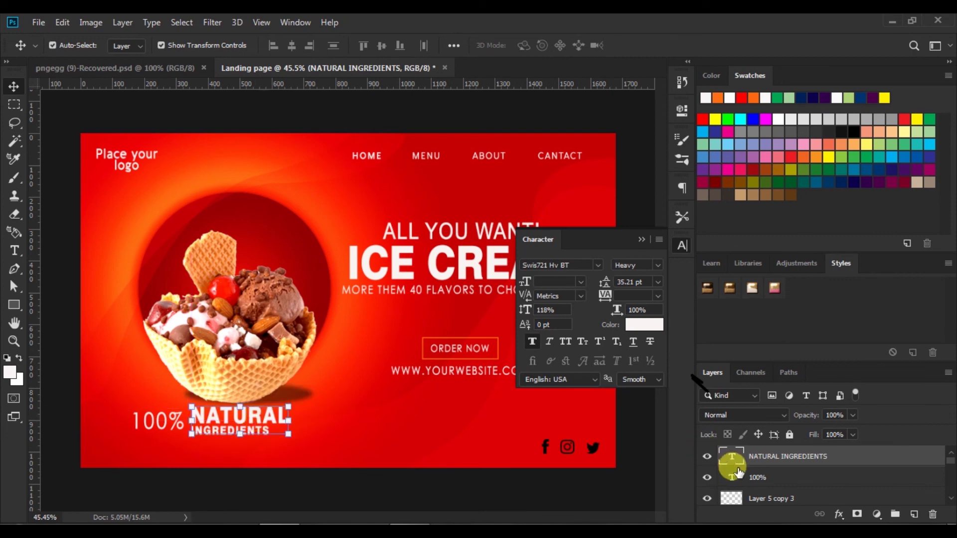
{"action": "left_click", "coordinate": [753, 479], "text": "shift"}
{"action": "left_click_drag", "start_coordinate": [243, 420], "coordinate": [272, 426]}
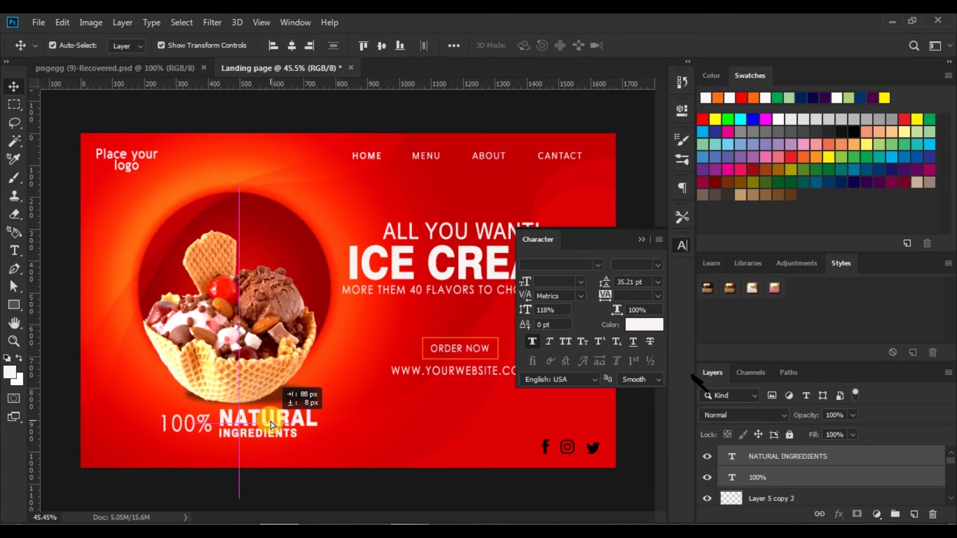
{"action": "left_click_drag", "start_coordinate": [273, 425], "coordinate": [273, 425]}
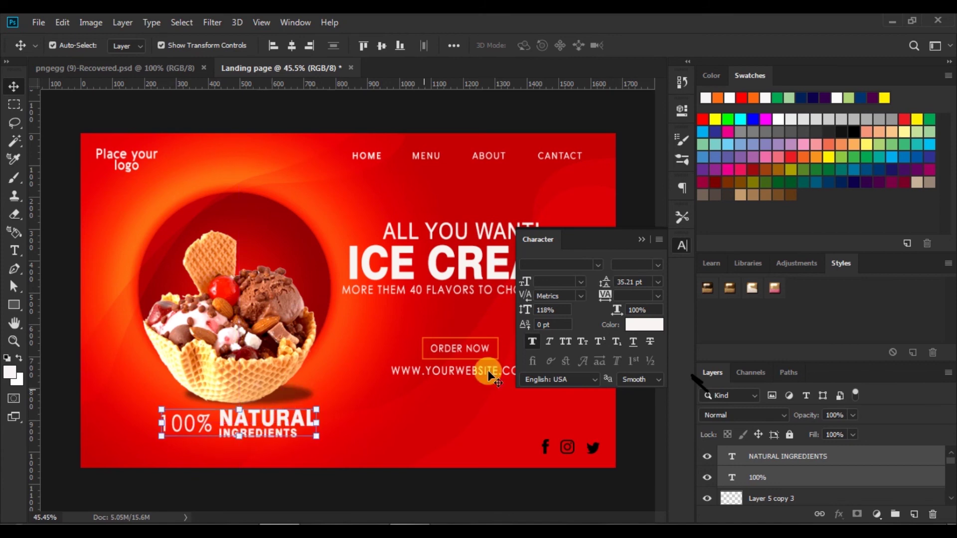
{"action": "left_click", "coordinate": [640, 239]}
{"action": "left_click", "coordinate": [635, 241]}
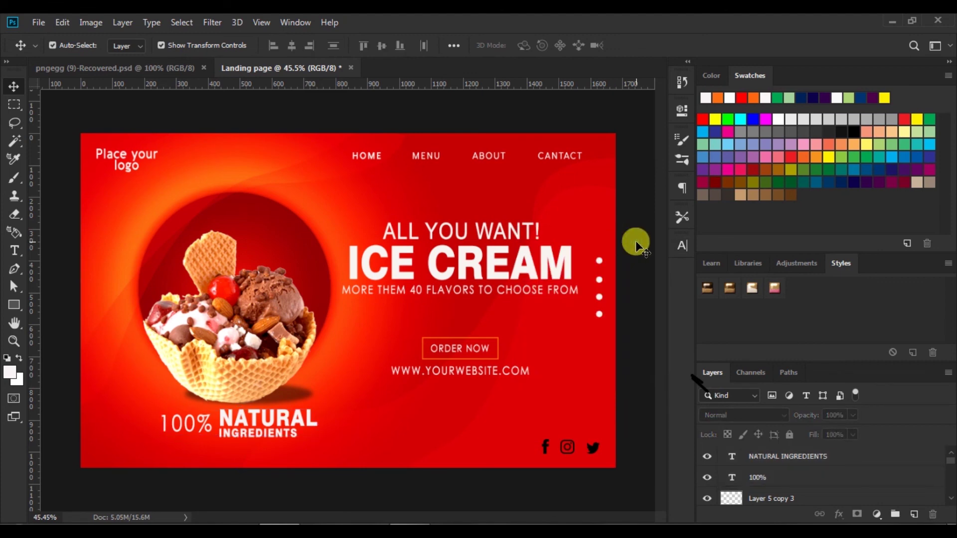
Step: Add a two-line text "$3" / "ONLY" in 60 pt Bebas Regular inside the dark circle, beside the wafer
{"action": "left_click", "coordinate": [14, 250]}
{"action": "scroll", "coordinate": [818, 476], "scroll_direction": "down", "scroll_amount": 5}
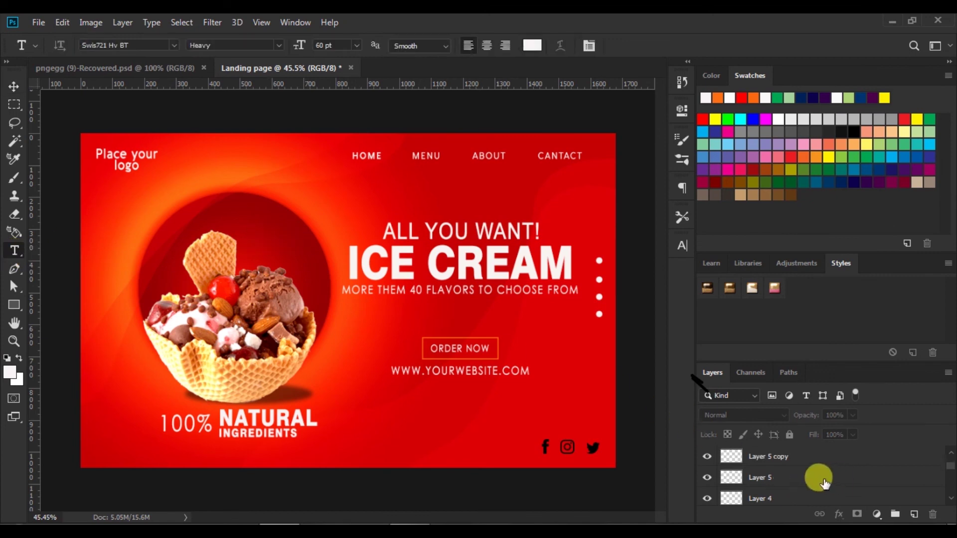
{"action": "scroll", "coordinate": [820, 481], "scroll_direction": "down", "scroll_amount": 6}
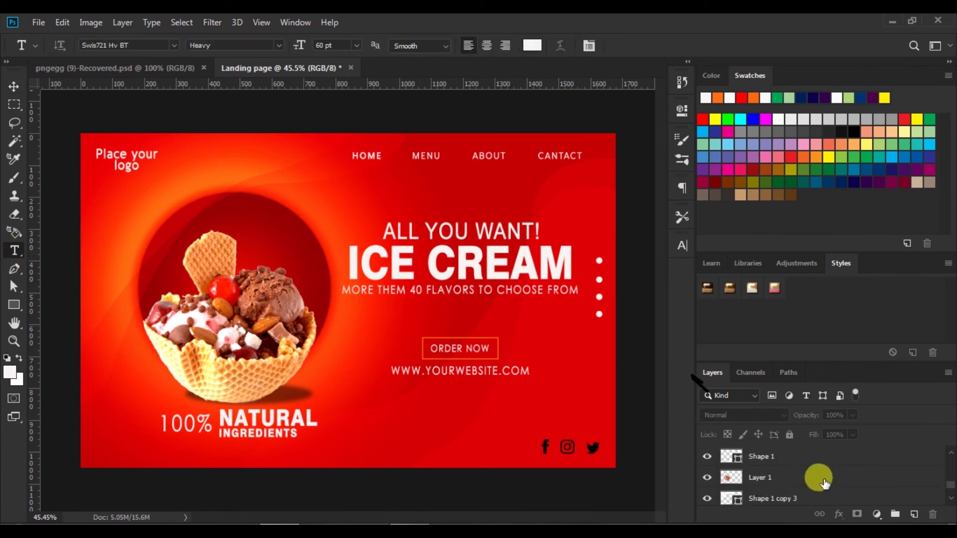
{"action": "left_click", "coordinate": [729, 500]}
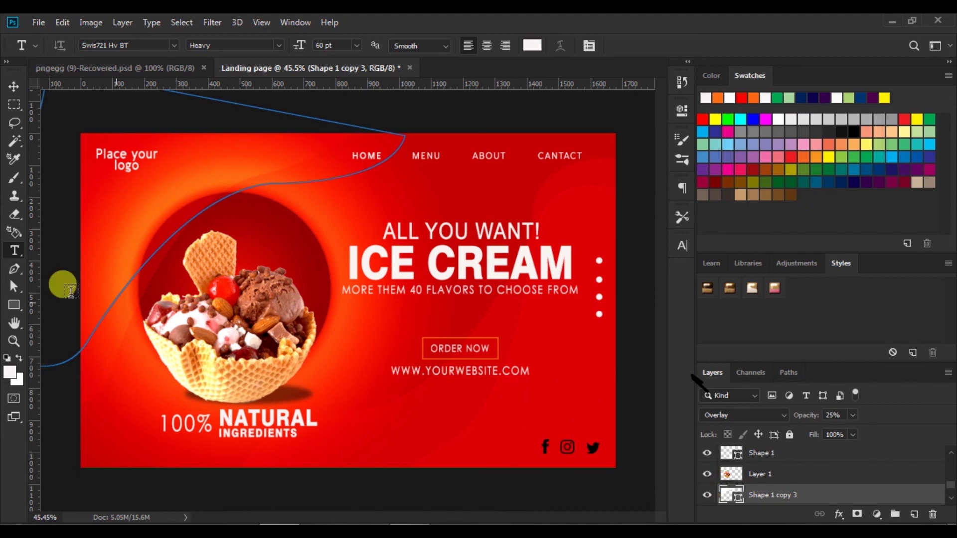
{"action": "left_click", "coordinate": [23, 89]}
{"action": "left_click", "coordinate": [43, 381]}
{"action": "left_click", "coordinate": [14, 250]}
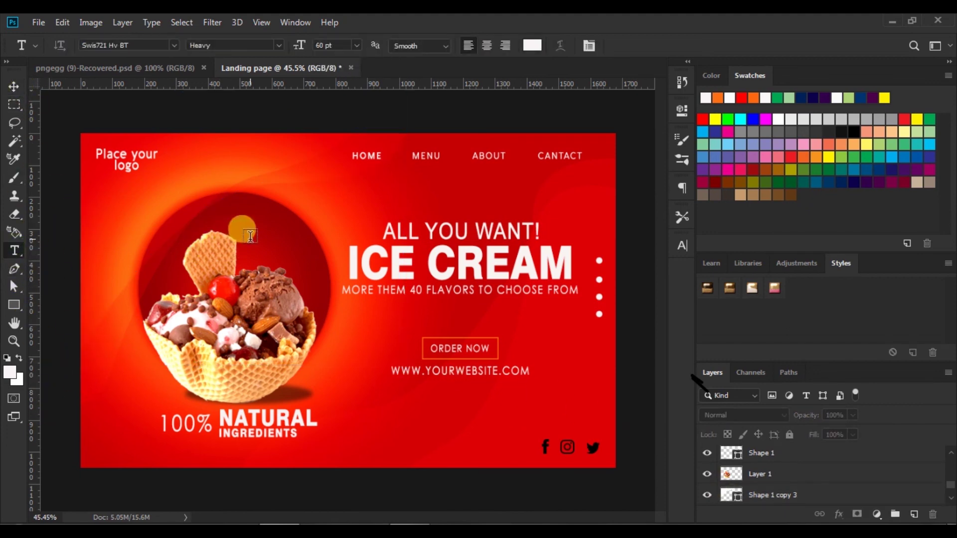
{"action": "left_click", "coordinate": [248, 241]}
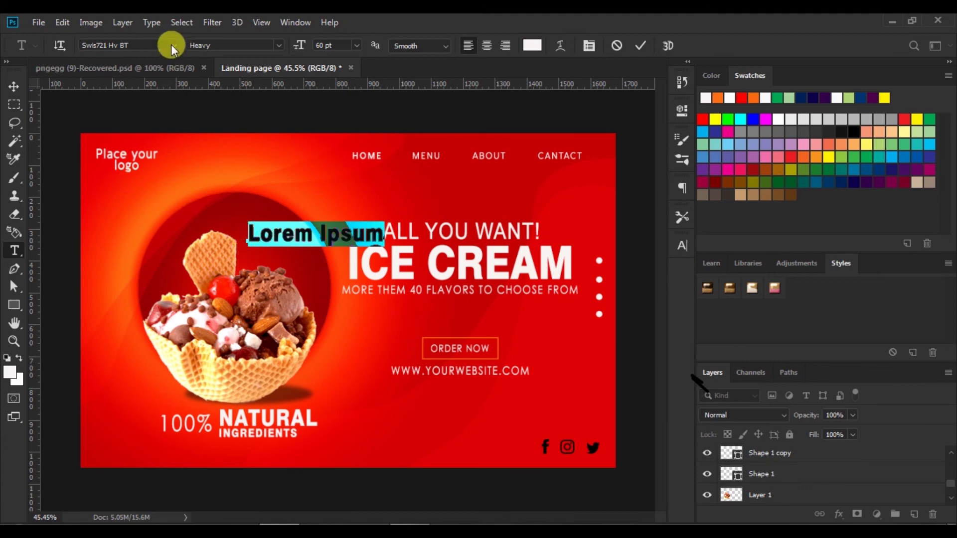
{"action": "left_click", "coordinate": [172, 44]}
{"action": "left_click", "coordinate": [266, 153]}
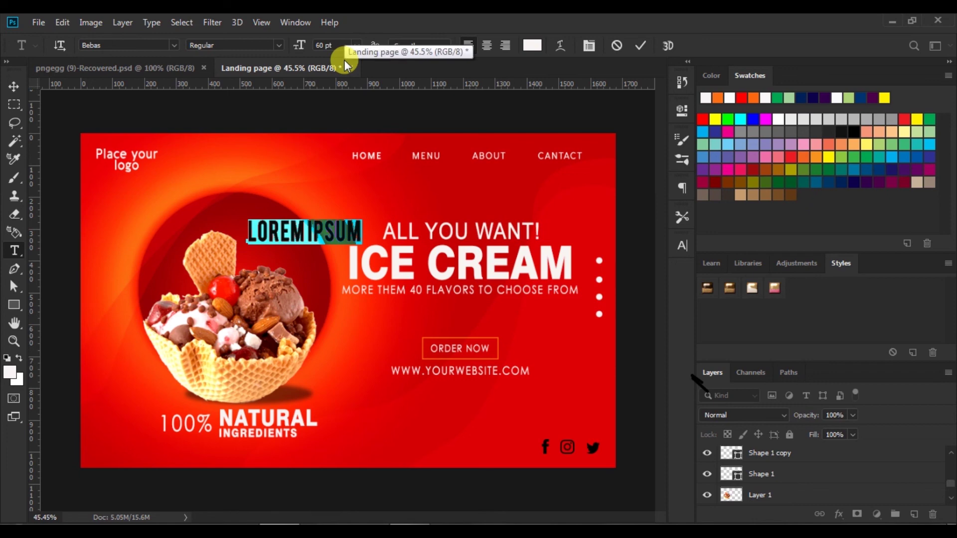
{"action": "type", "text": "$3"}
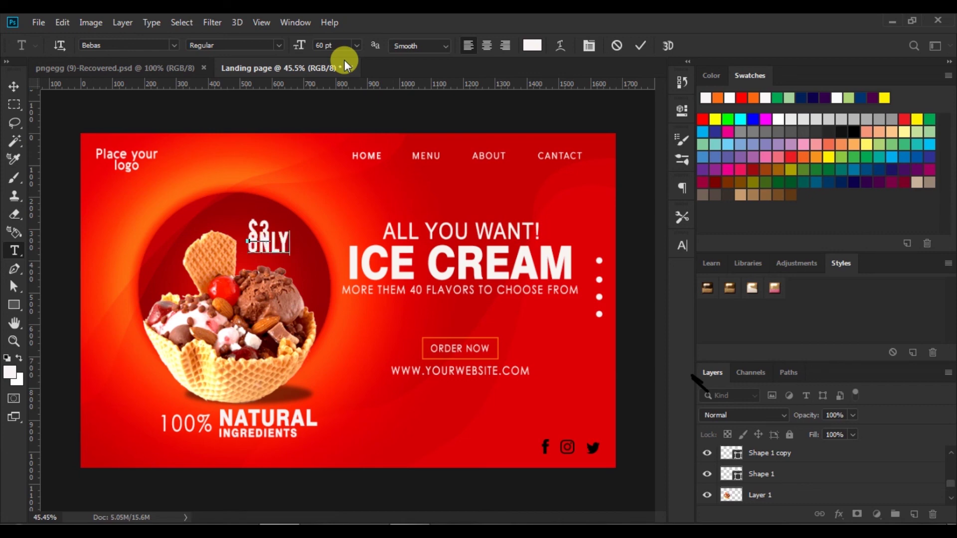
Step: Enlarge both lines of the "$3 ONLY" text to 72 pt and open up their leading to 83.21 pt
{"action": "left_click_drag", "start_coordinate": [250, 222], "coordinate": [317, 241]}
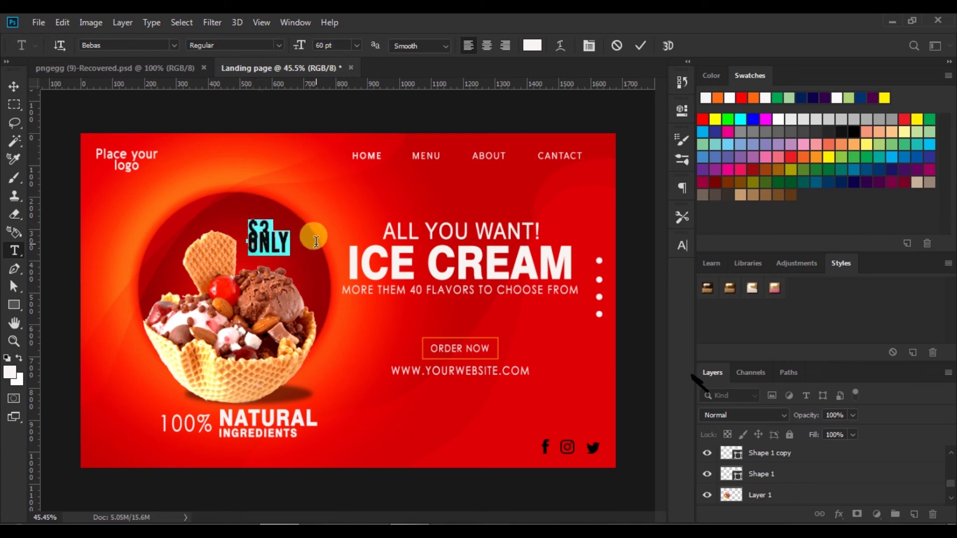
{"action": "left_click", "coordinate": [682, 245]}
{"action": "left_click_drag", "start_coordinate": [605, 288], "coordinate": [629, 287]}
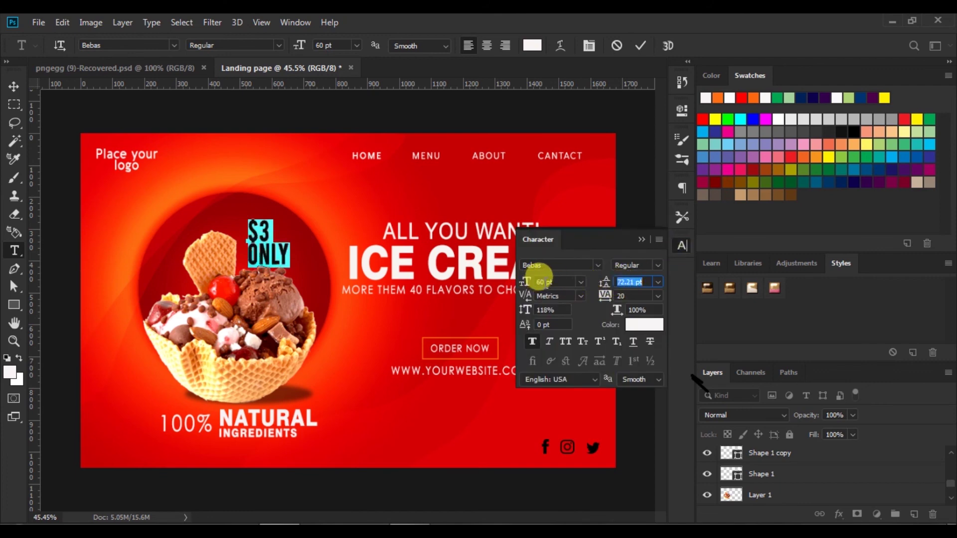
{"action": "left_click", "coordinate": [581, 282]}
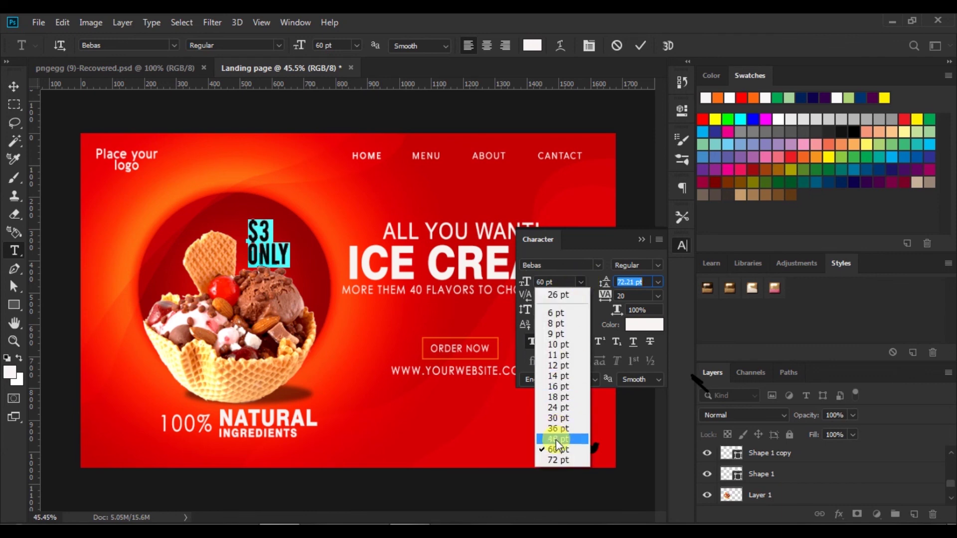
{"action": "left_click", "coordinate": [552, 460]}
{"action": "left_click_drag", "start_coordinate": [603, 288], "coordinate": [607, 285]}
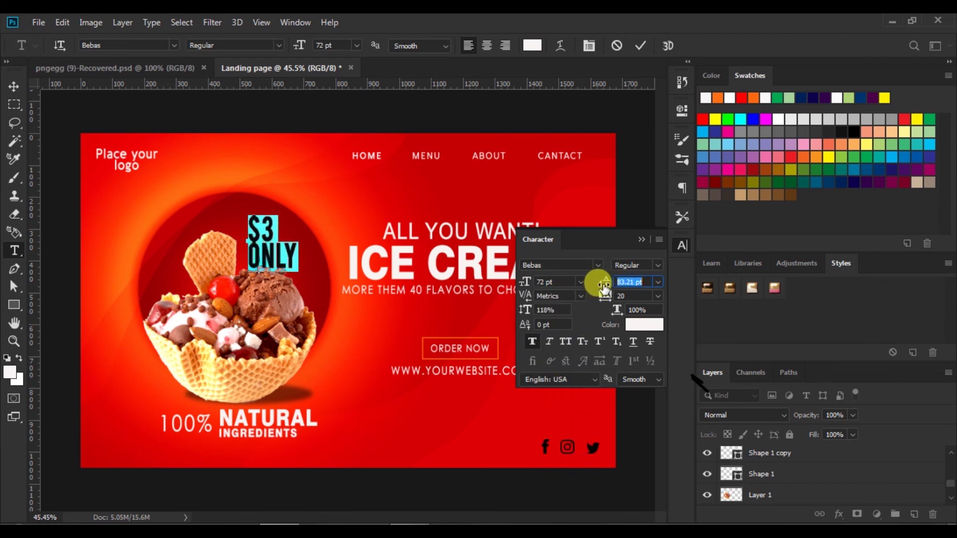
Step: Reduce only the "ONLY" line to 60 pt
{"action": "double_click", "coordinate": [267, 258]}
{"action": "left_click", "coordinate": [580, 281]}
{"action": "left_click", "coordinate": [551, 450]}
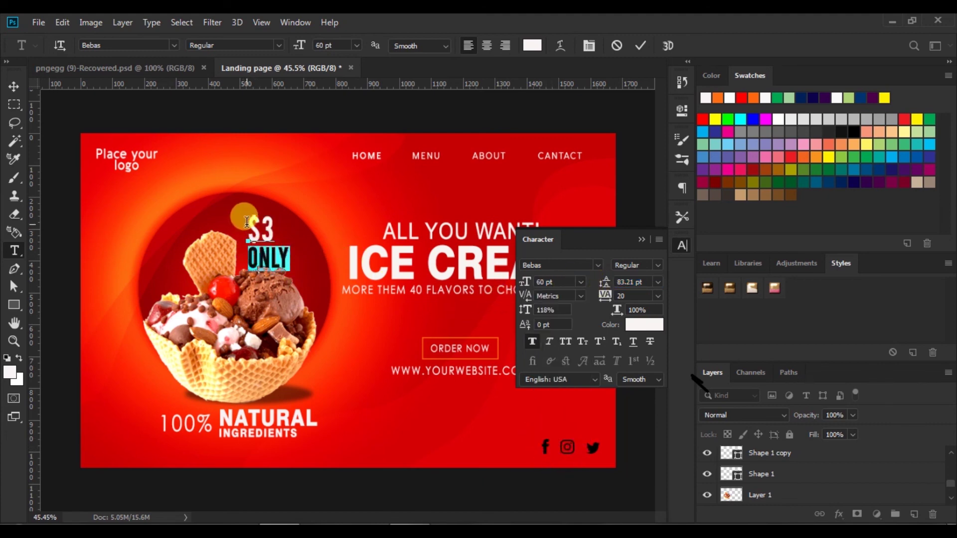
Step: Tighten the leading of both "$3 ONLY" lines to 74.21 pt and commit the text
{"action": "left_click_drag", "start_coordinate": [247, 221], "coordinate": [290, 265]}
{"action": "left_click_drag", "start_coordinate": [603, 288], "coordinate": [598, 284]}
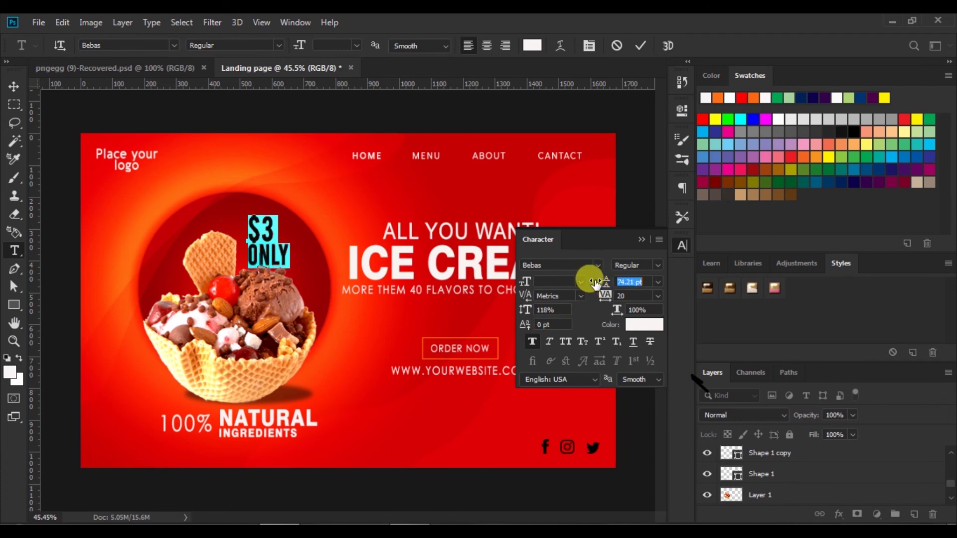
{"action": "left_click_drag", "start_coordinate": [594, 282], "coordinate": [594, 283]}
{"action": "left_click", "coordinate": [640, 47]}
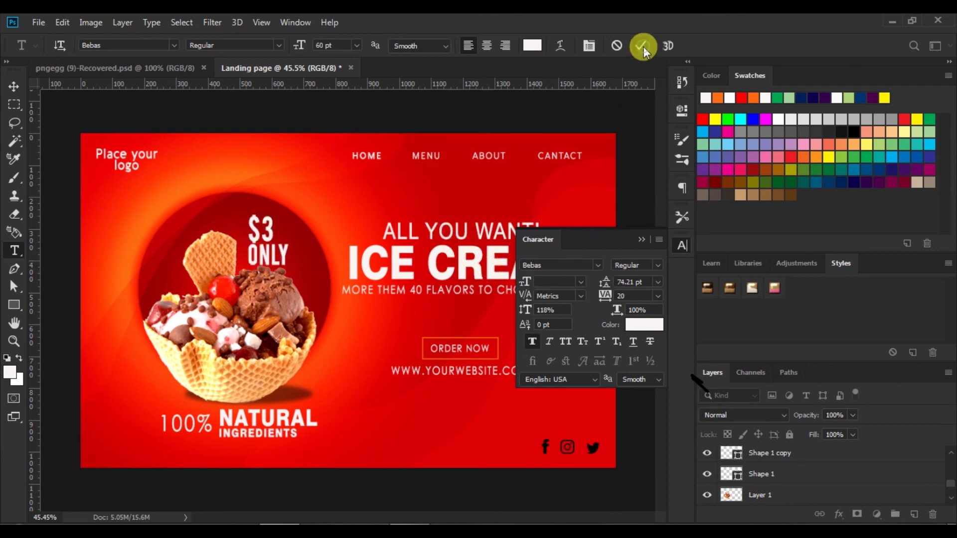
{"action": "left_click", "coordinate": [642, 240]}
Step: Place the "$3 ONLY" layer directly below Layer 1 and scale the text up to about 114%
{"action": "left_click", "coordinate": [14, 86]}
{"action": "left_click_drag", "start_coordinate": [732, 456], "coordinate": [733, 479]}
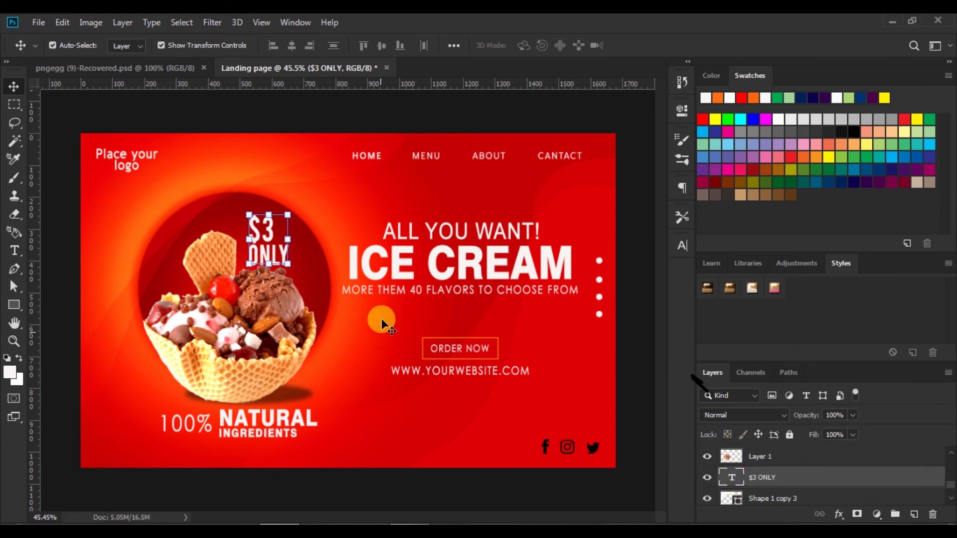
{"action": "left_click_drag", "start_coordinate": [288, 264], "coordinate": [267, 235]}
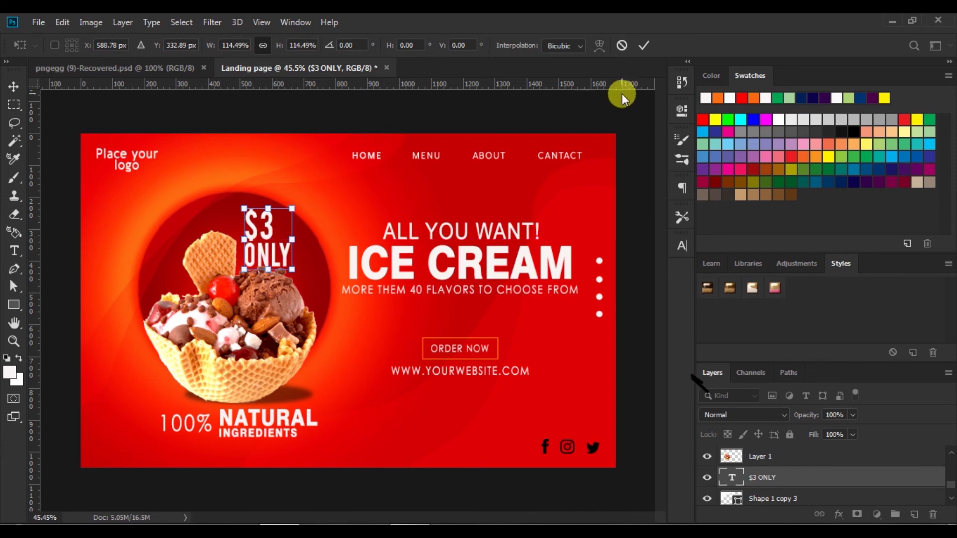
{"action": "left_click", "coordinate": [642, 46]}
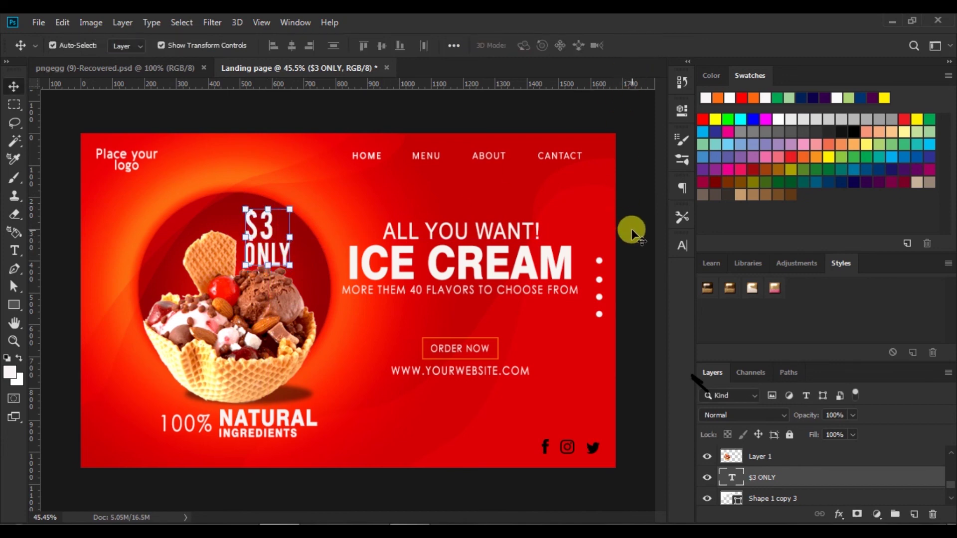
{"action": "left_click", "coordinate": [631, 232]}
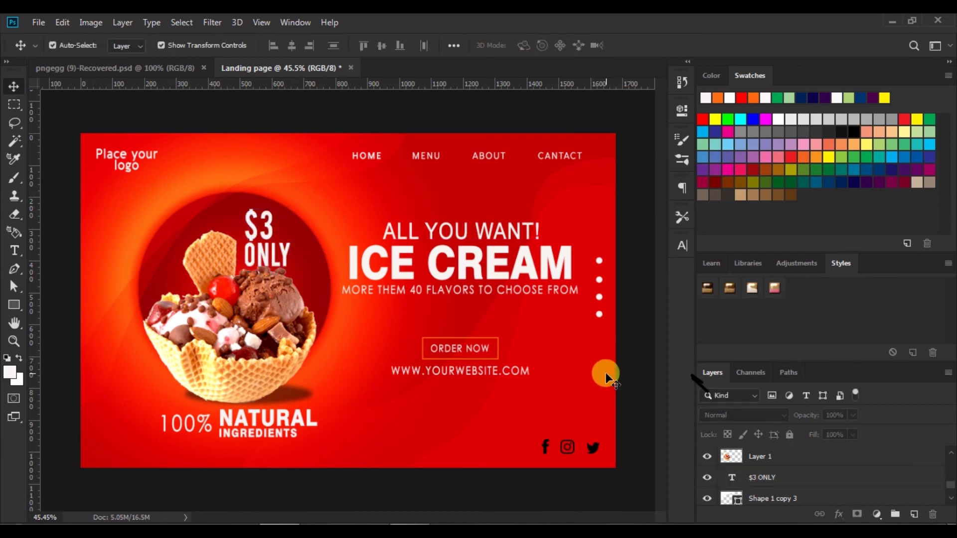
{"action": "left_click", "coordinate": [484, 232]}
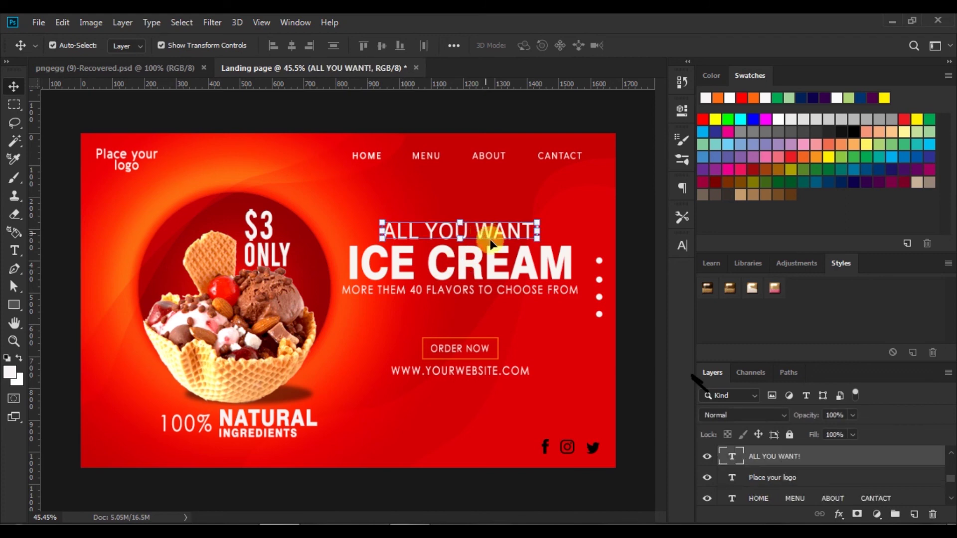
{"action": "left_click", "coordinate": [634, 391]}
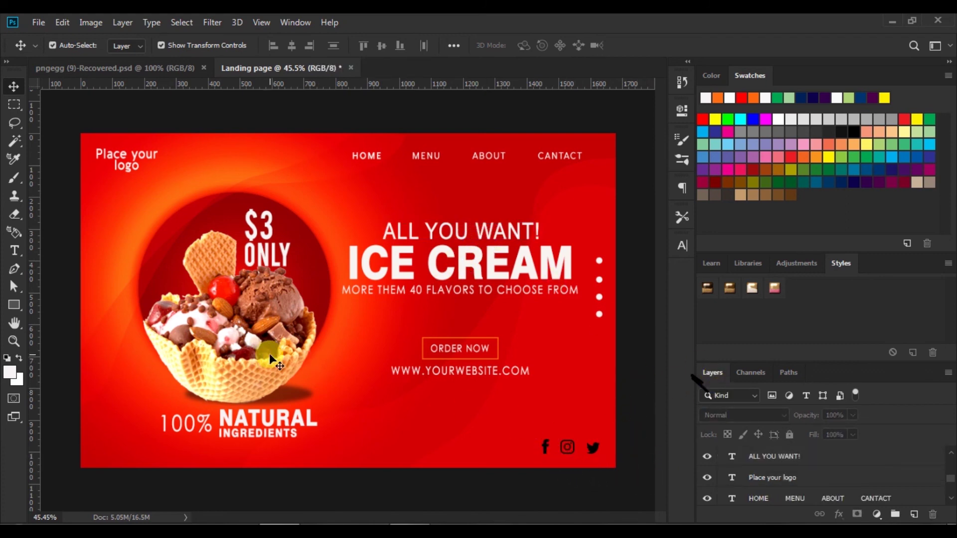
Step: Shift "100%" and "NATURAL INGREDIENTS" together slightly to the left beneath the ice cream bowl
{"action": "left_click", "coordinate": [187, 424]}
{"action": "left_click_drag", "start_coordinate": [762, 463], "coordinate": [758, 456]}
{"action": "key", "text": "shift+Left"}
{"action": "key", "text": "shift+Left"}
{"action": "key", "text": "shift+Left"}
{"action": "key", "text": "shift+Left"}
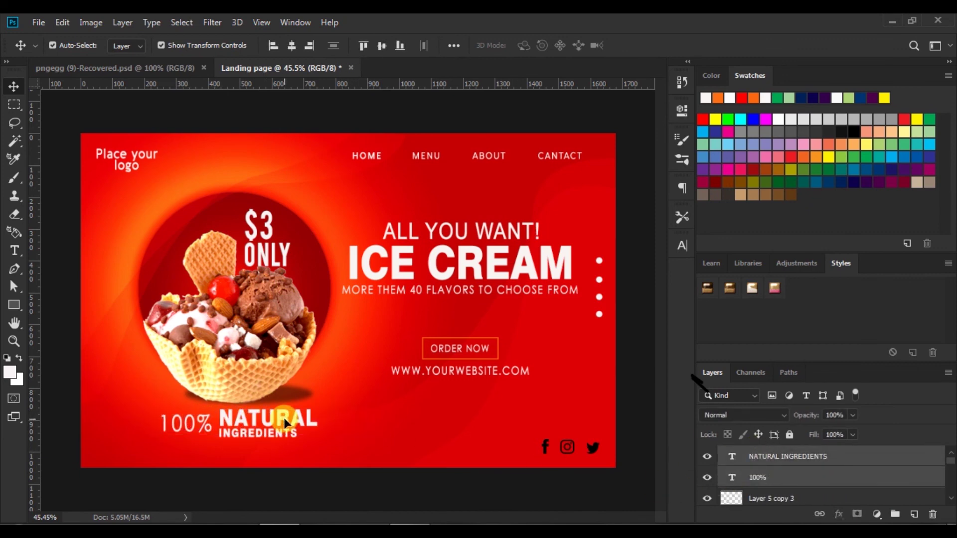
{"action": "left_click", "coordinate": [622, 398]}
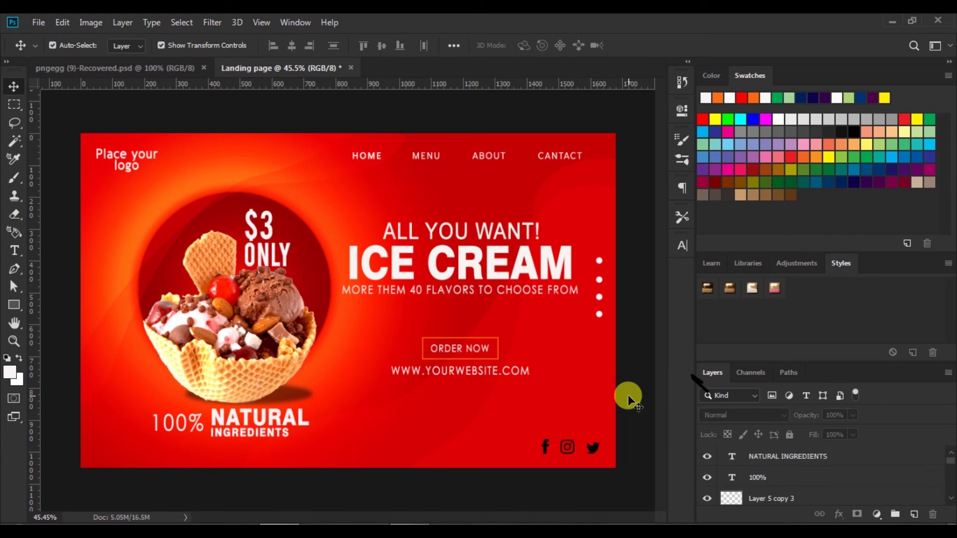